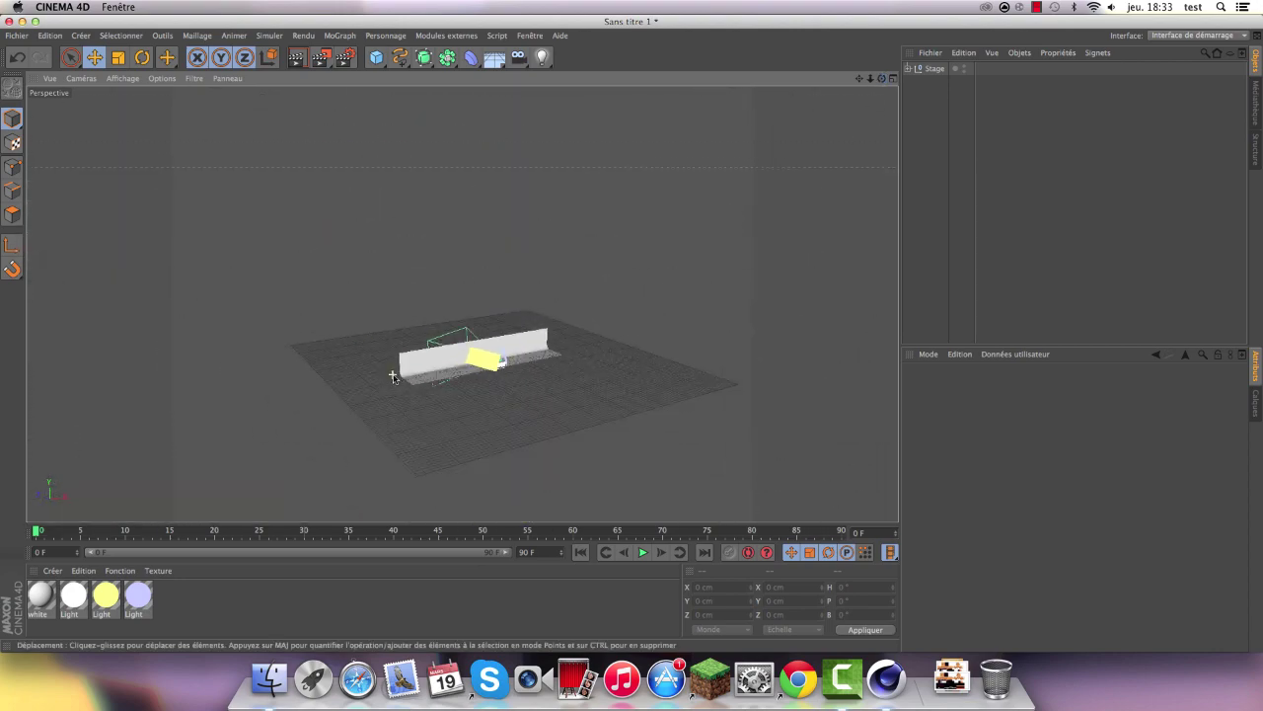
Orbit and zoom around the yellow and lavender light planes and the white backdrop
mouse_move(470, 366)
alt+right_down()
mouse_move(536, 355)
mouse_move(304, 366)
mouse_move(389, 398)
alt+right_up()
alt+drag(389, 398, 389, 398)
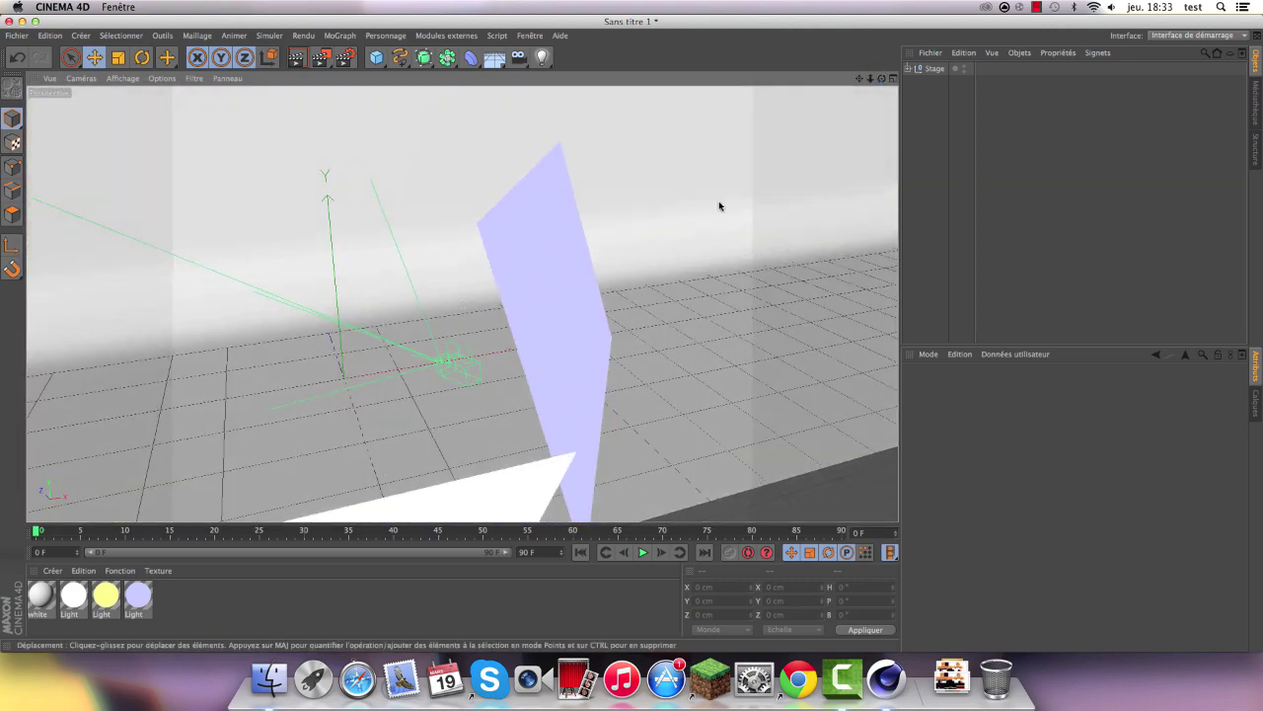
mouse_move(720, 203)
alt+right_down()
mouse_move(507, 296)
mouse_move(574, 285)
mouse_move(781, 109)
alt+right_up()
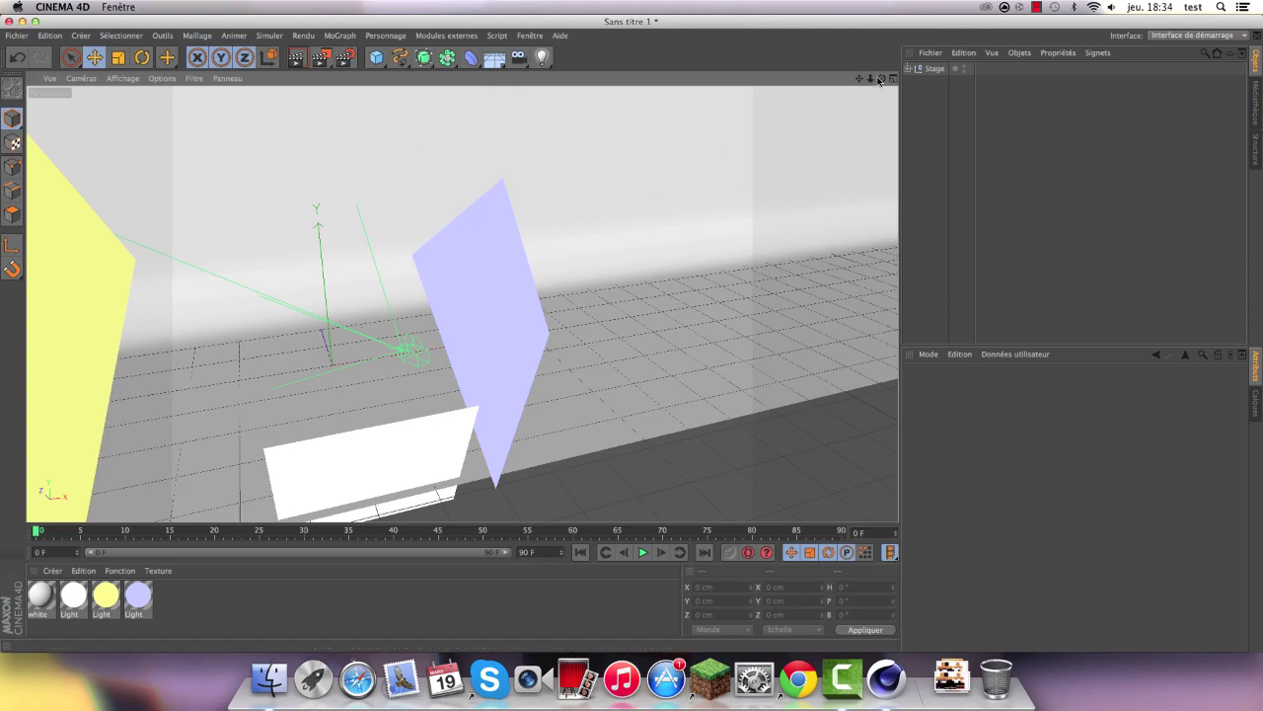
mouse_move(880, 79)
mouse_down()
mouse_move(461, 303)
mouse_move(813, 174)
mouse_move(701, 233)
mouse_up()
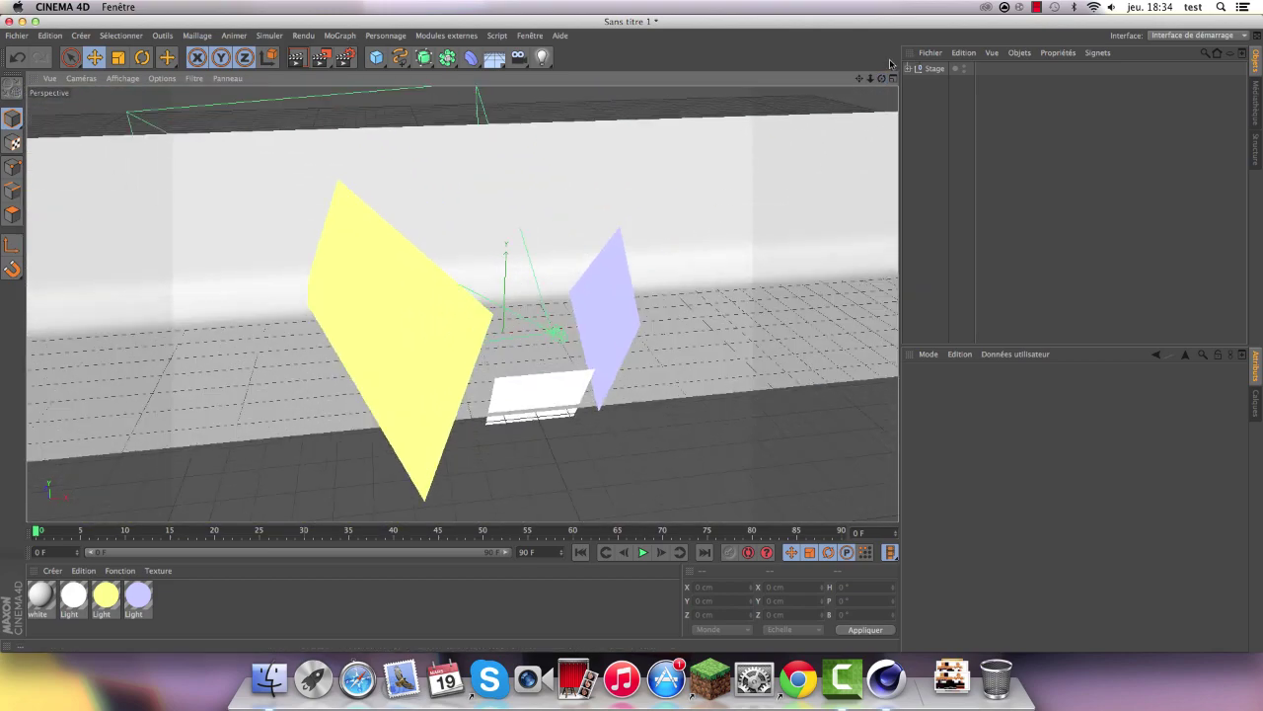
drag(701, 233, 632, 333)
alt+drag(462, 294, 513, 328)
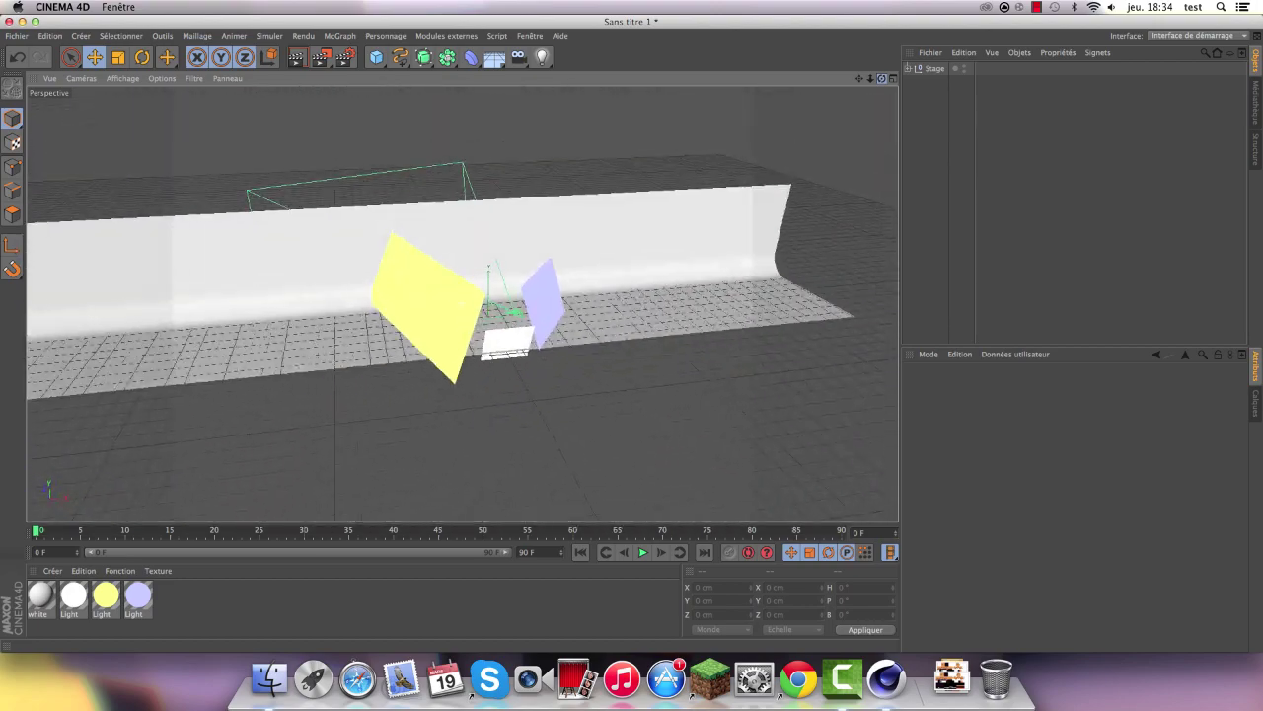
scroll(513, 328, up, 5)
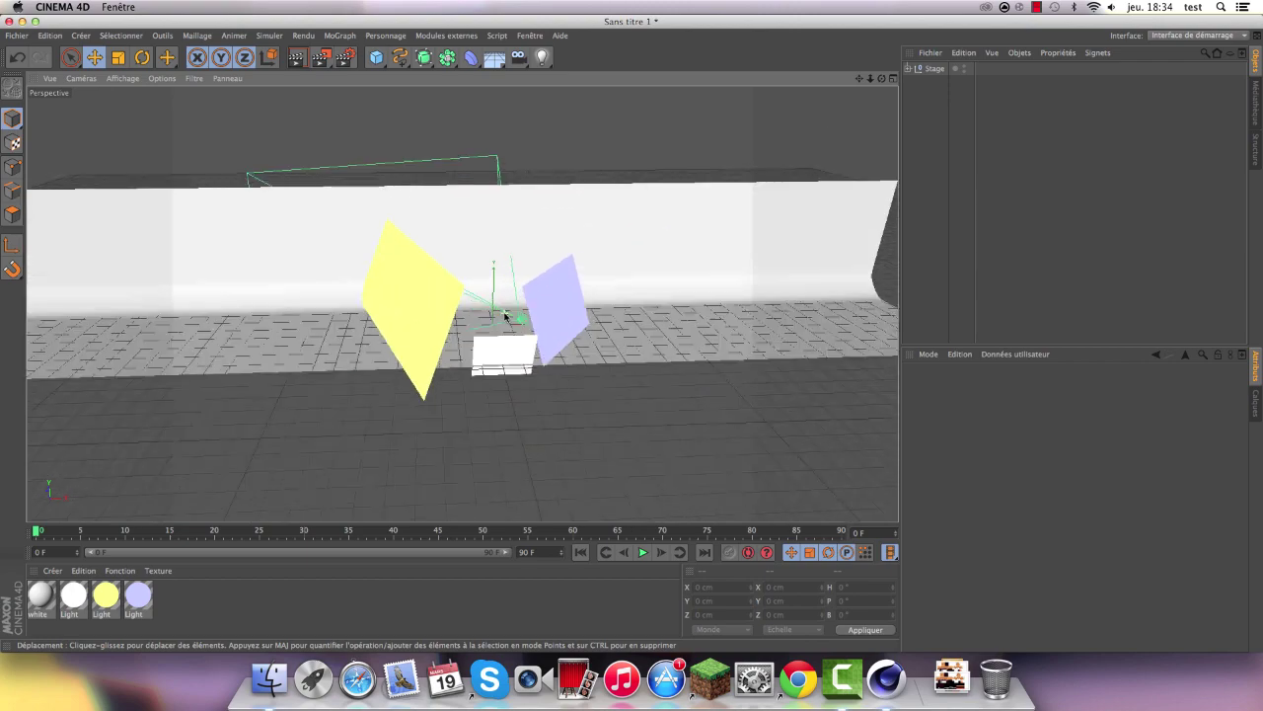
scroll(506, 316, up, 3)
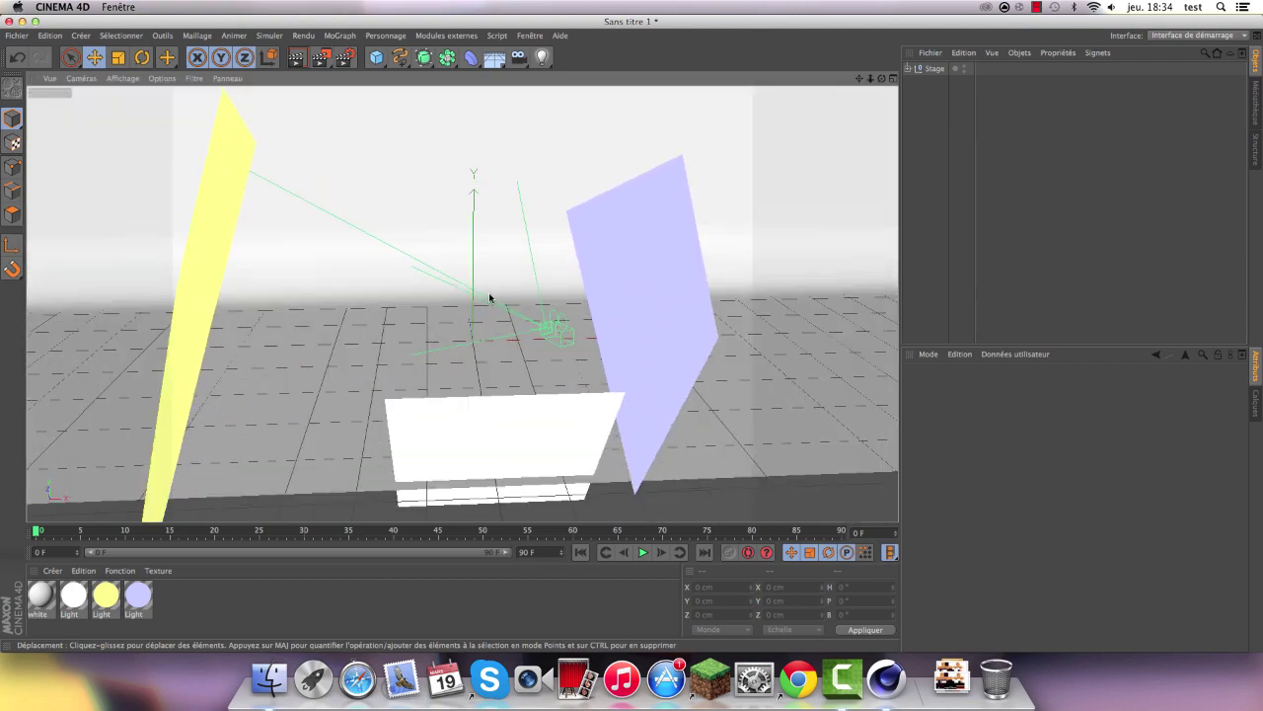
scroll(490, 297, down, 5)
scroll(540, 316, down, 3)
scroll(549, 321, up, 3)
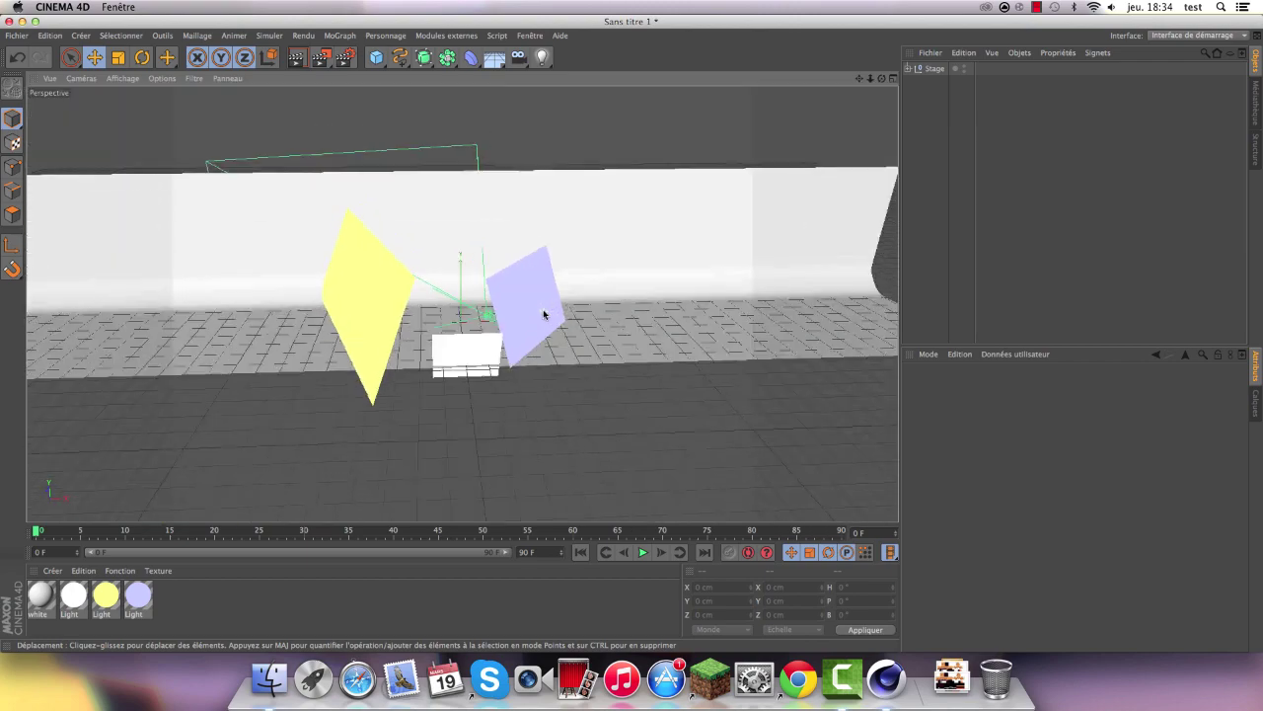
scroll(544, 267, up, 3)
scroll(516, 290, up, 3)
scroll(417, 349, up, 3)
scroll(502, 322, down, 3)
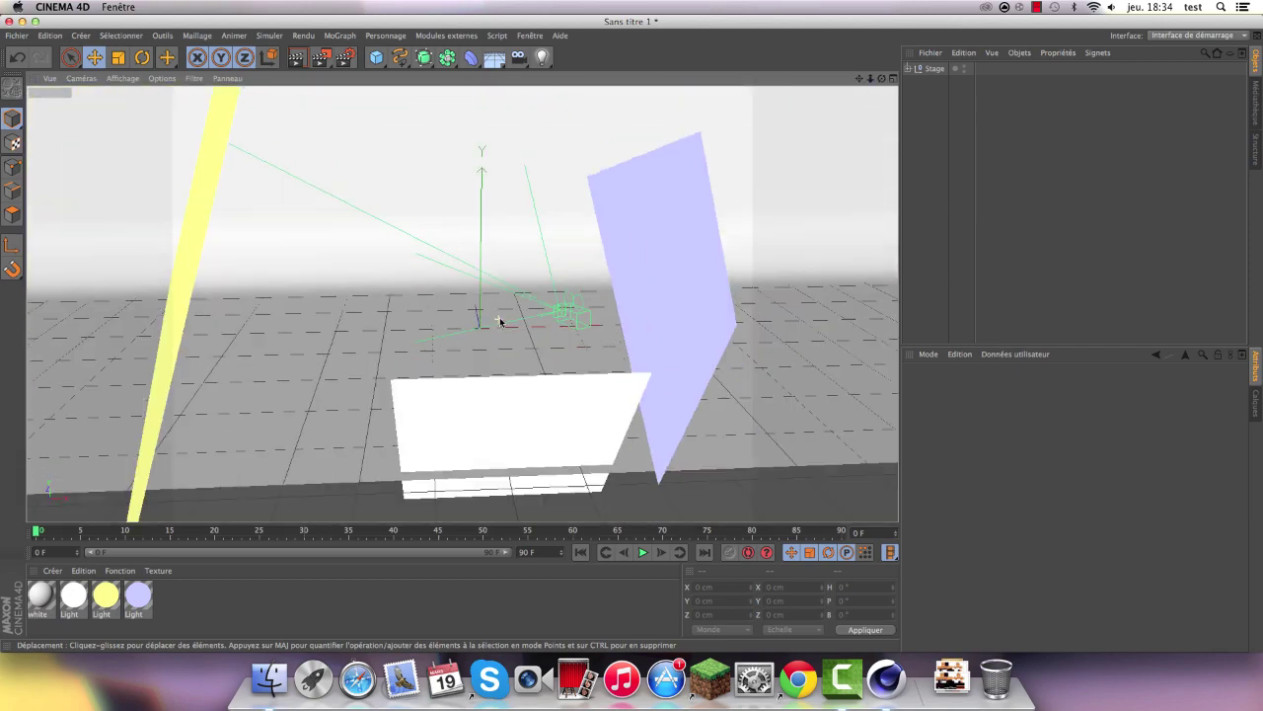
scroll(503, 326, down, 2)
scroll(505, 331, down, 4)
scroll(503, 329, up, 4)
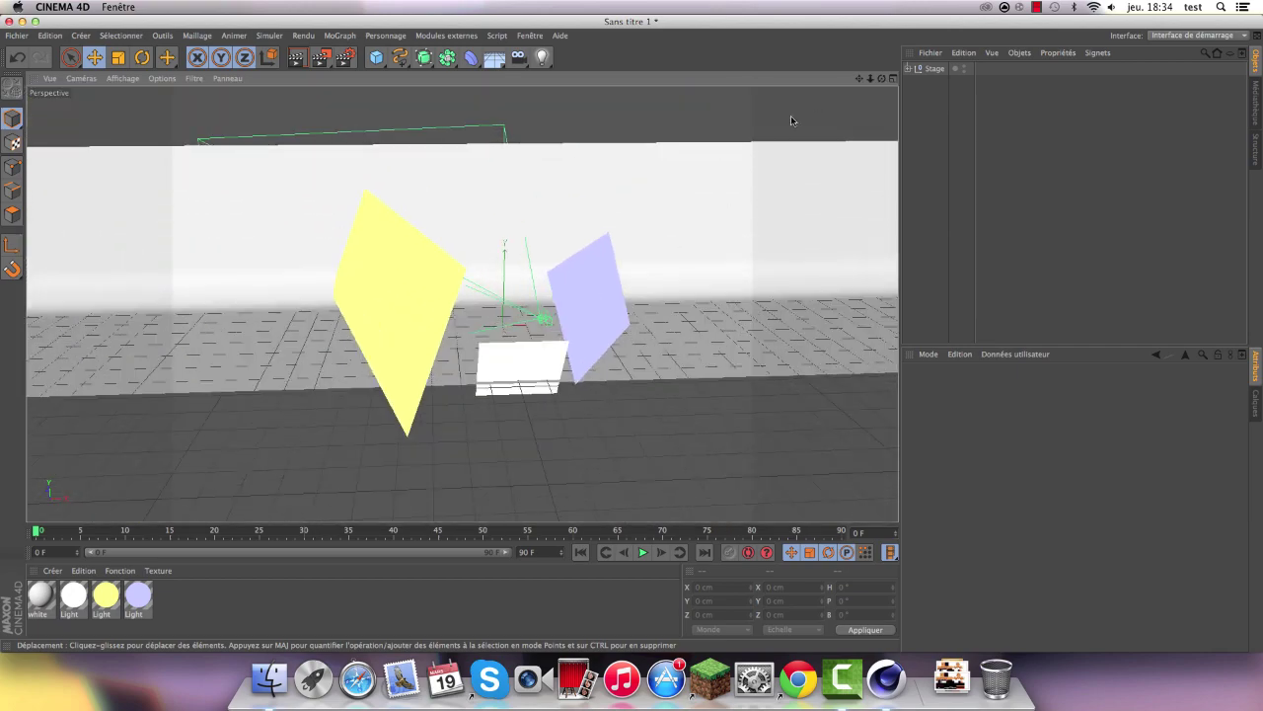
View the lit backdrop from the side, zooming in and out
mouse_move(882, 78)
mouse_down()
mouse_move(839, 109)
mouse_move(874, 84)
mouse_move(864, 89)
mouse_up()
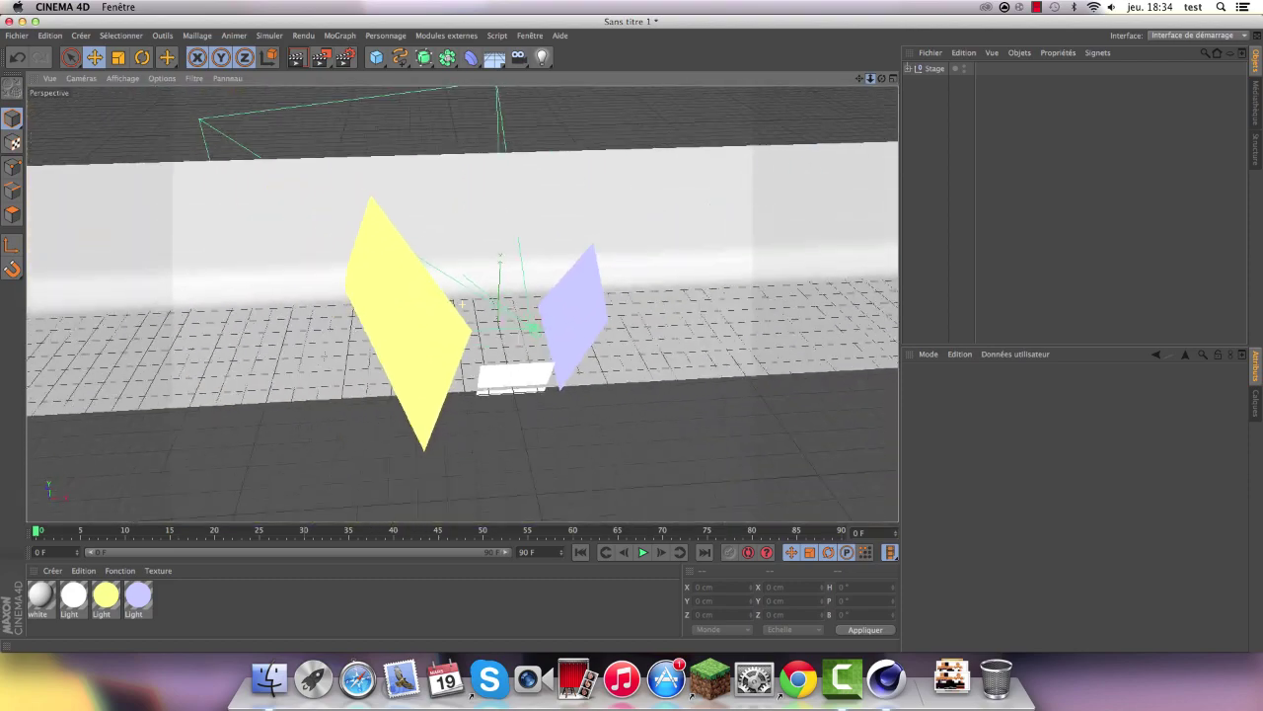
mouse_move(462, 304)
alt+mouse_down()
mouse_move(362, 292)
mouse_move(395, 314)
alt+mouse_up()
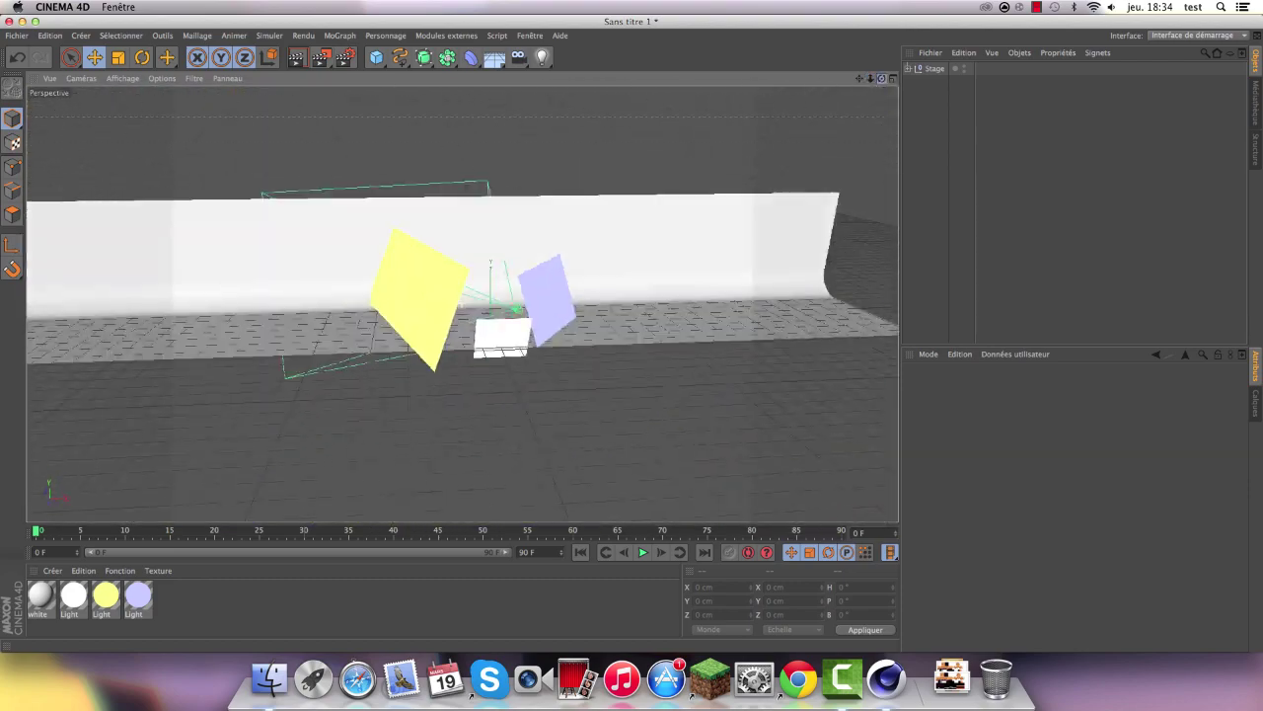
scroll(520, 335, down, 2)
scroll(520, 336, down, 4)
scroll(520, 335, up, 8)
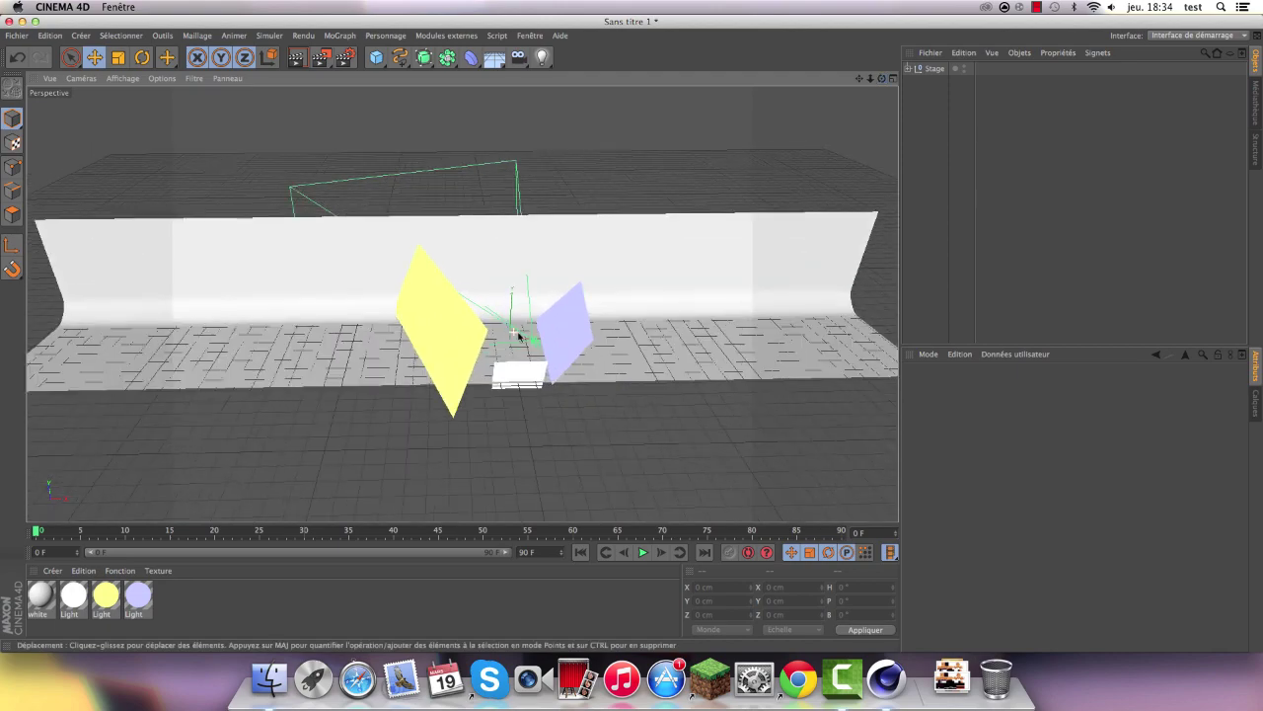
scroll(519, 334, up, 2)
scroll(552, 313, down, 3)
scroll(424, 366, up, 3)
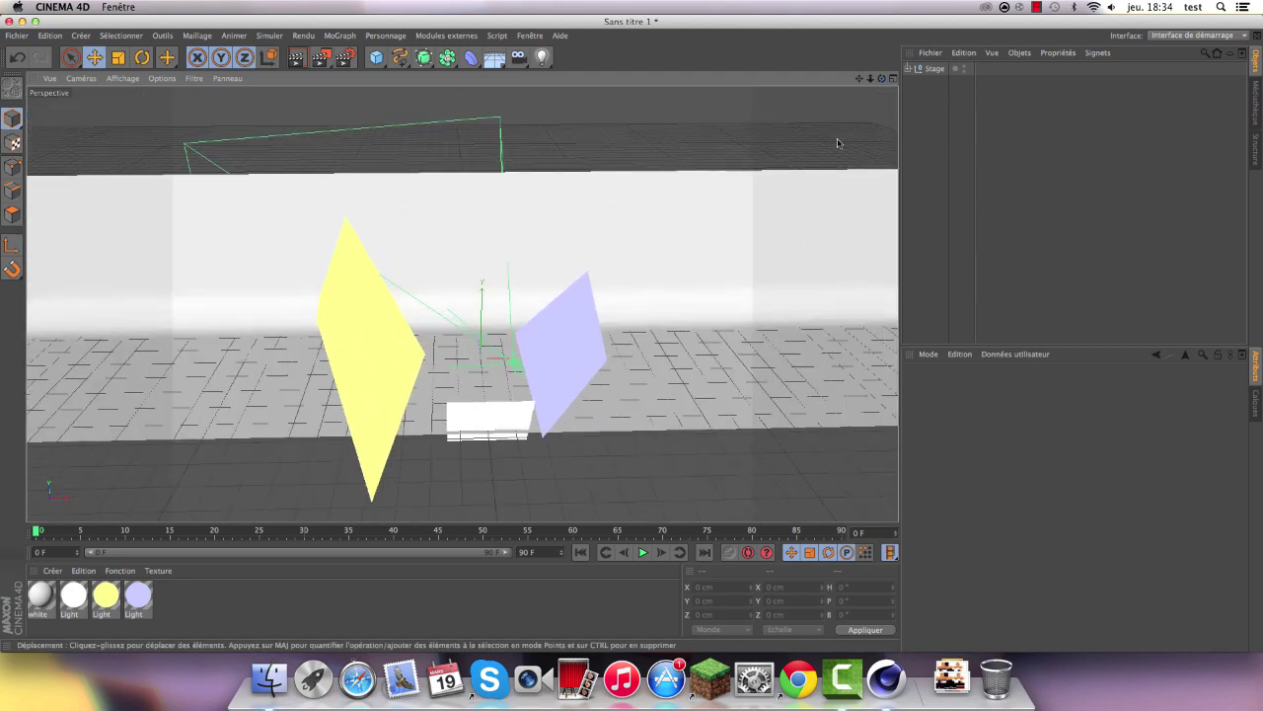
scroll(462, 306, down, 3)
scroll(461, 306, up, 3)
Check high oblique and low frontal views of the scene, then open Render Settings
drag(881, 78, 769, 119)
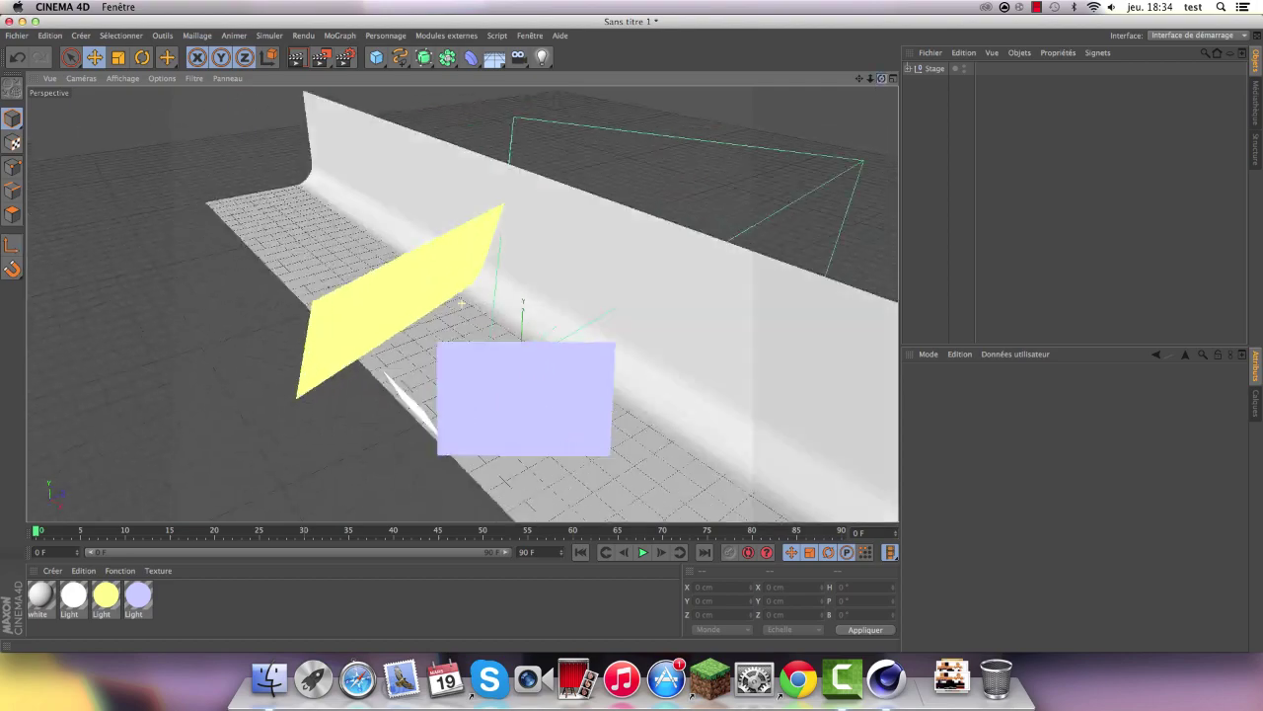
drag(881, 77, 881, 78)
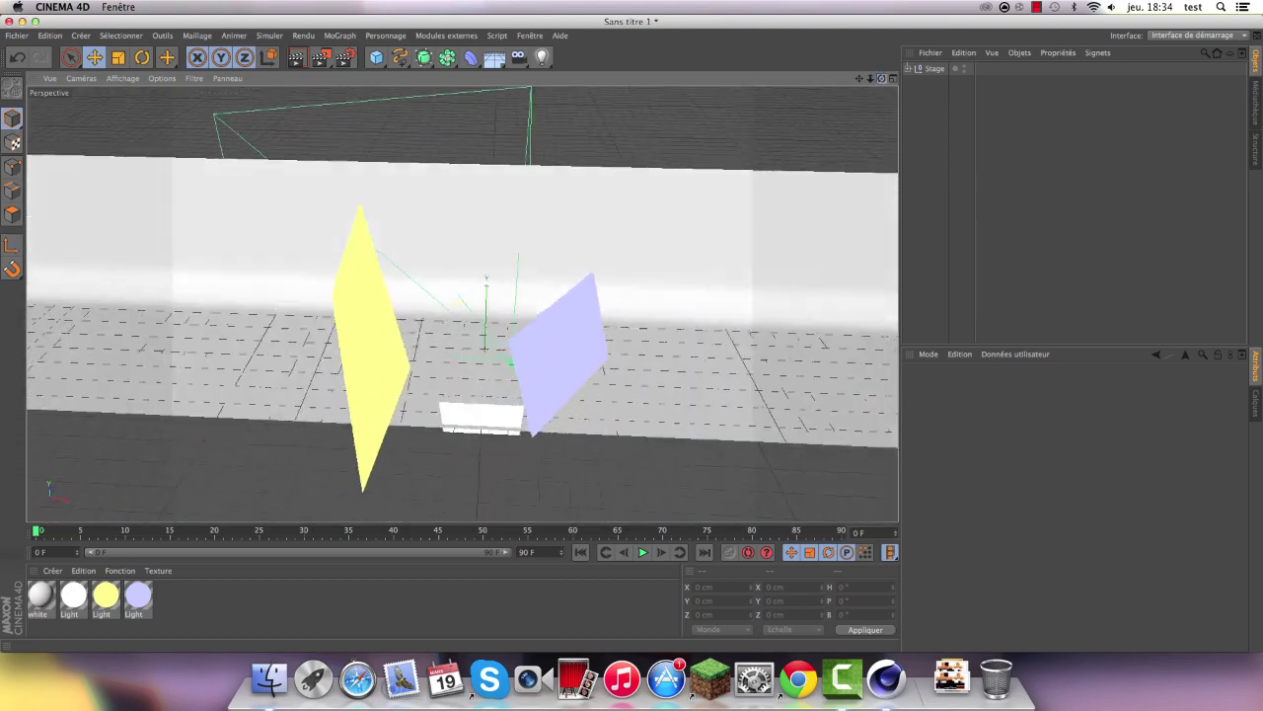
scroll(632, 336, up, 3)
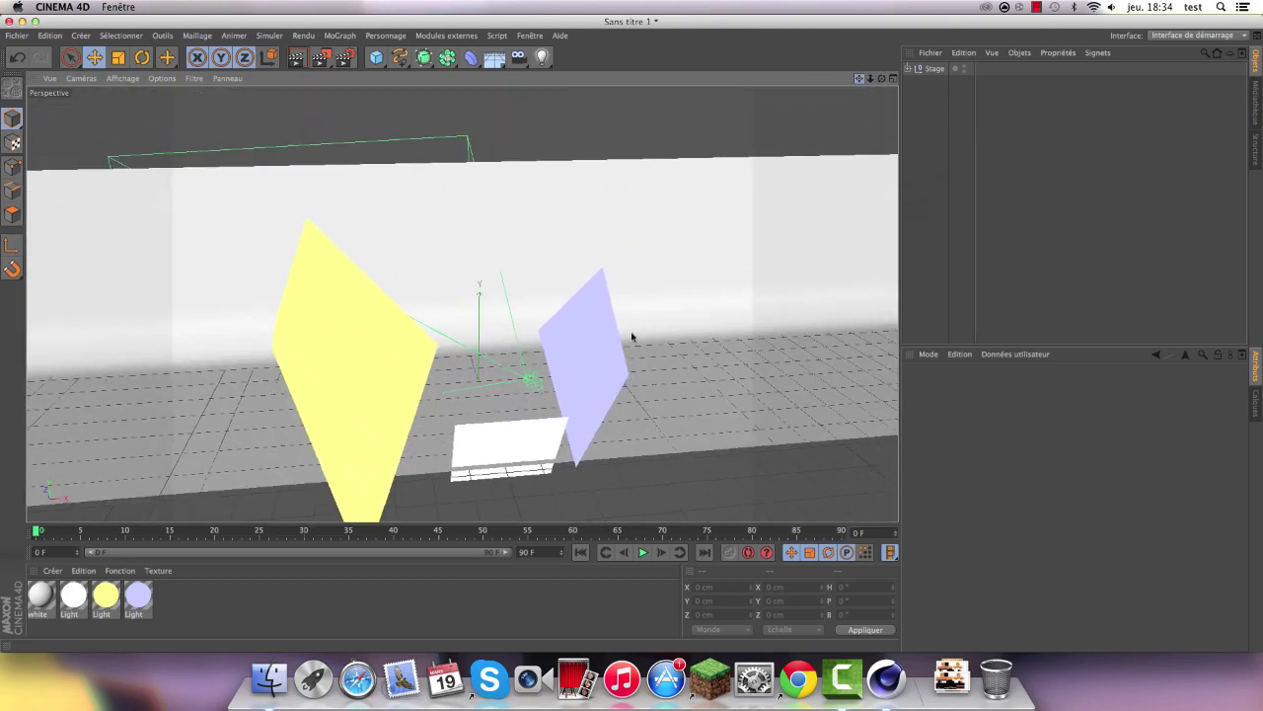
drag(858, 78, 853, 90)
scroll(612, 342, down, 3)
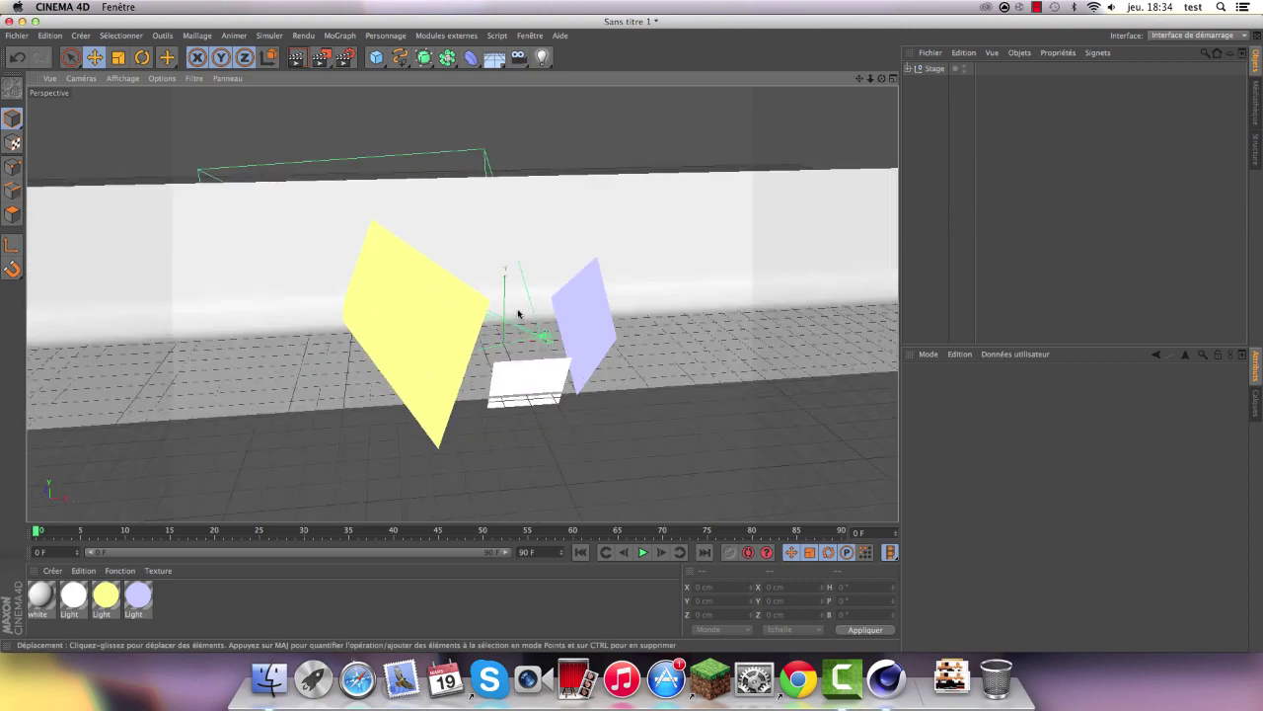
scroll(544, 335, up, 5)
scroll(544, 336, down, 8)
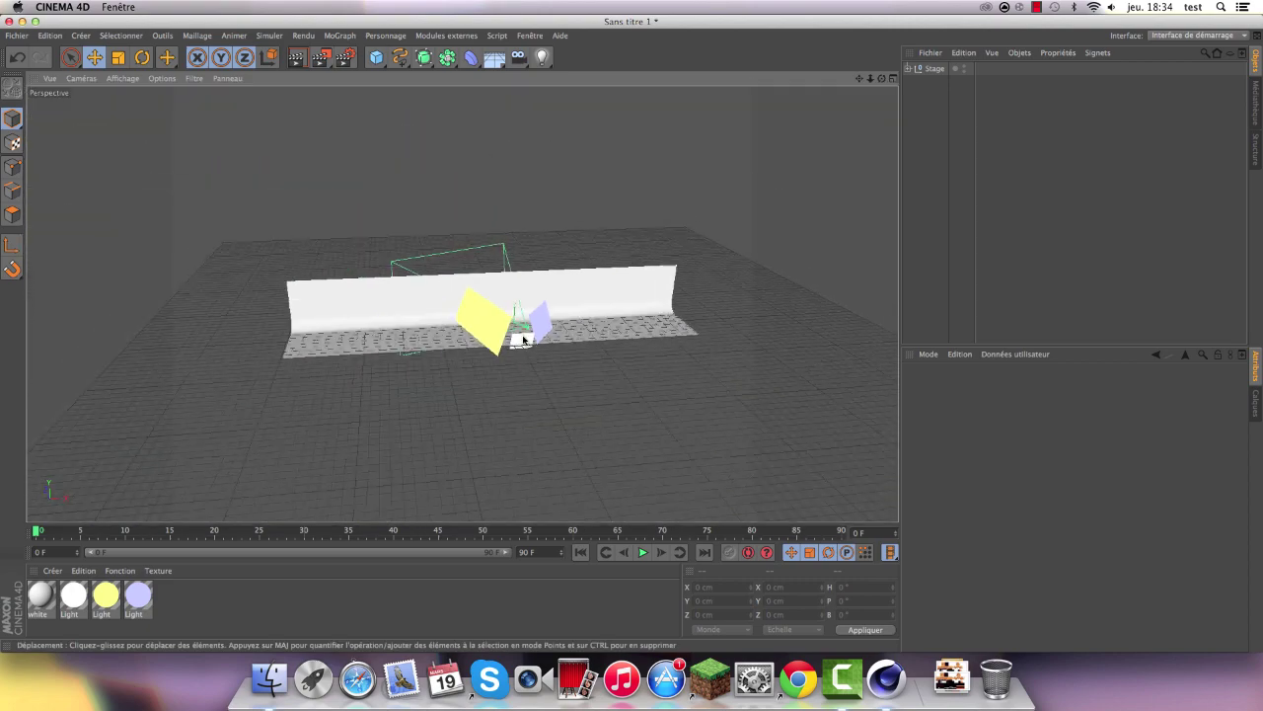
scroll(523, 338, up, 3)
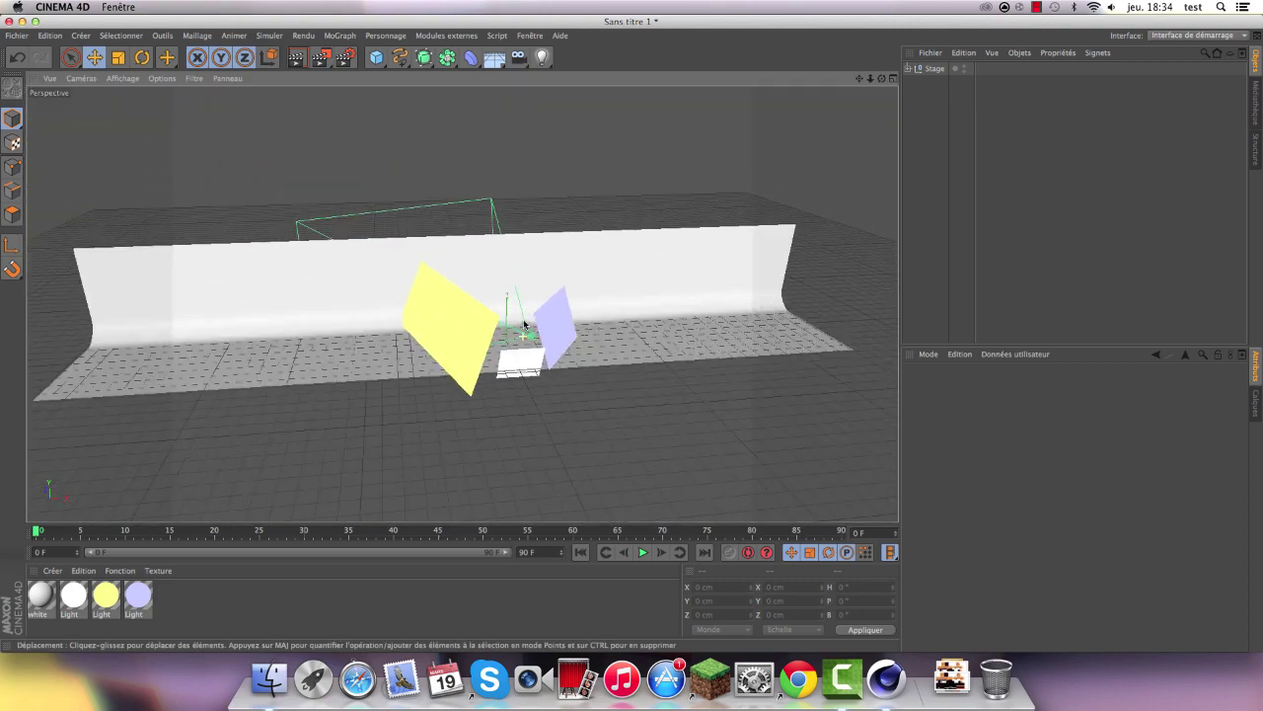
scroll(523, 330, up, 5)
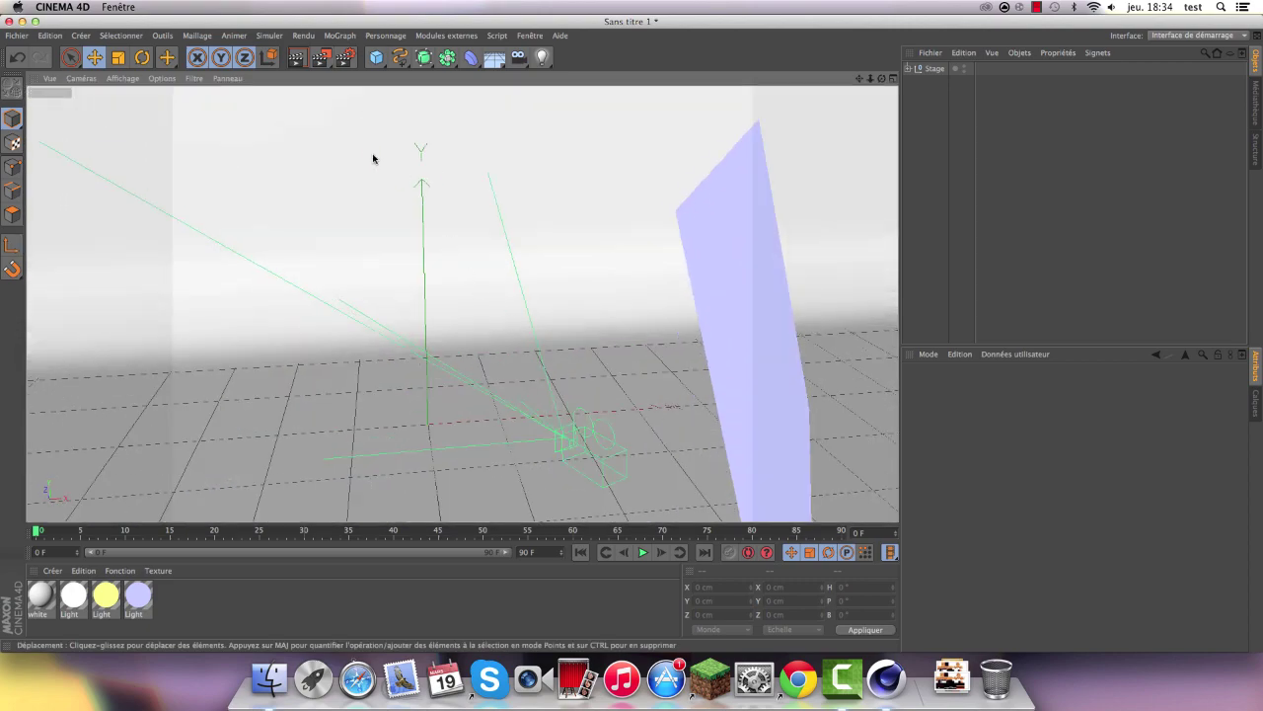
scroll(574, 244, down, 5)
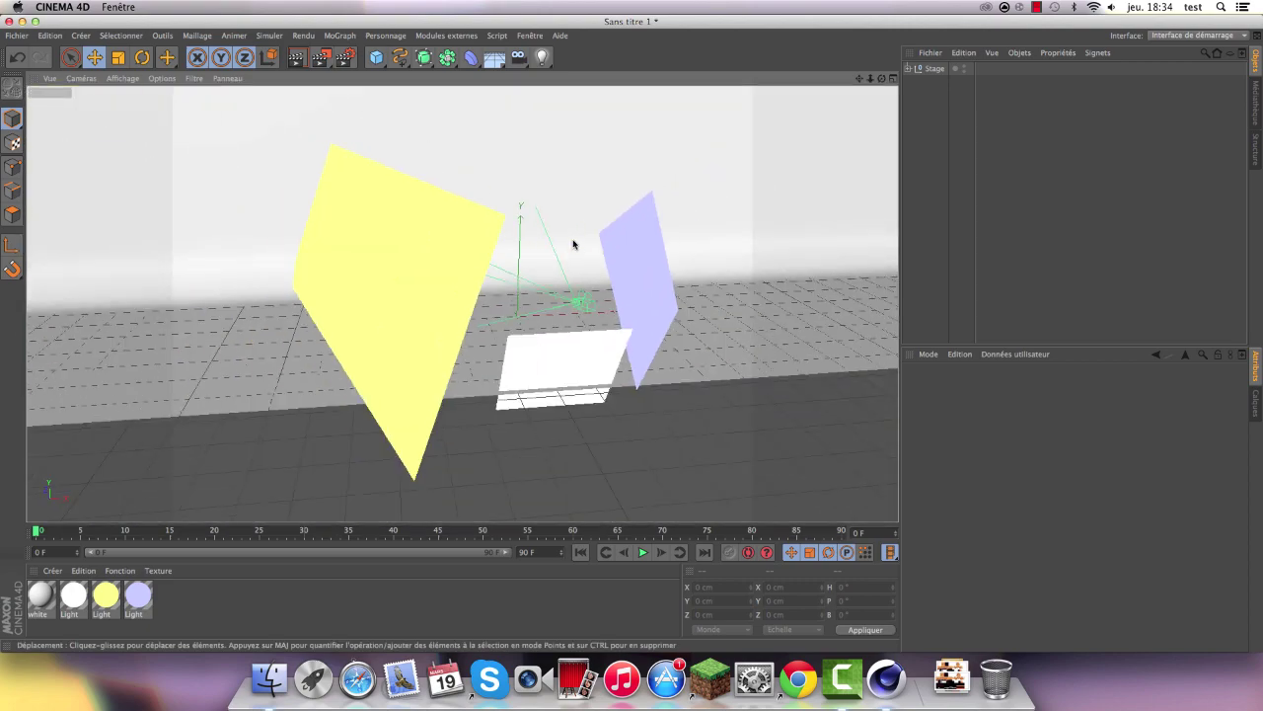
click(345, 60)
Apply the DVCPRO HD 1080 29.97 output preset, rendering only the current frame
drag(380, 33, 842, 84)
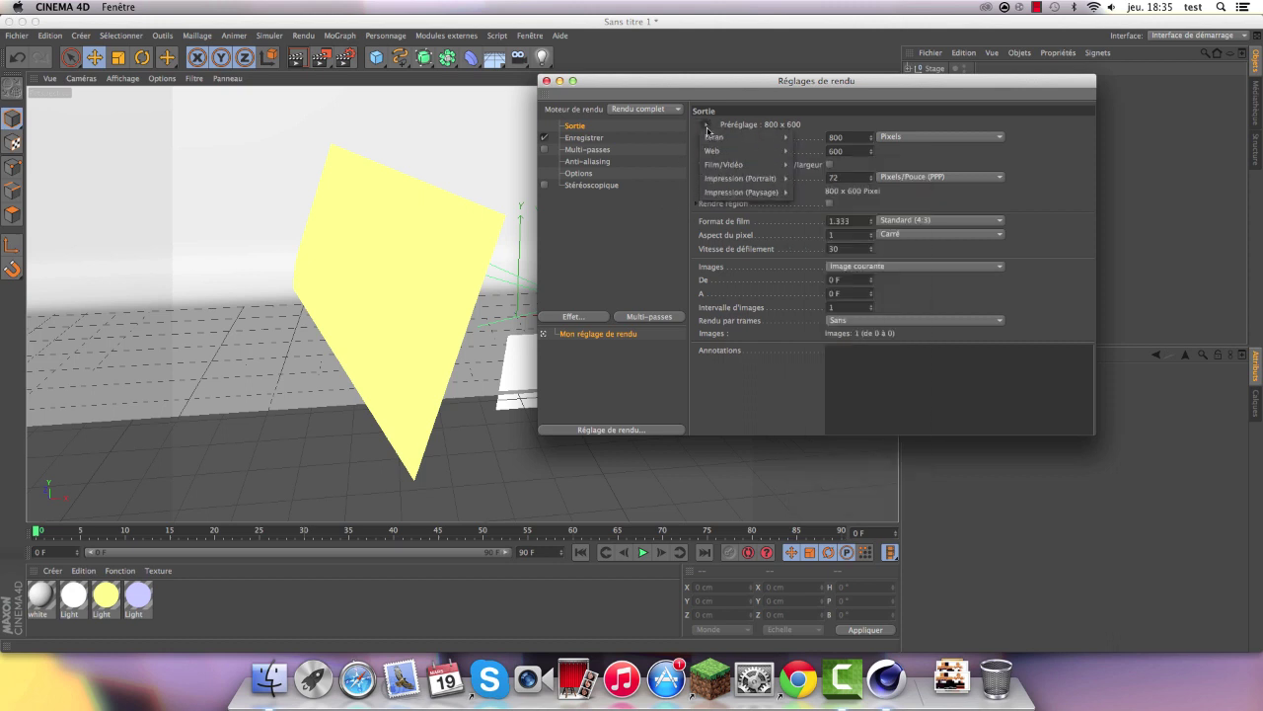
mouse_move(740, 164)
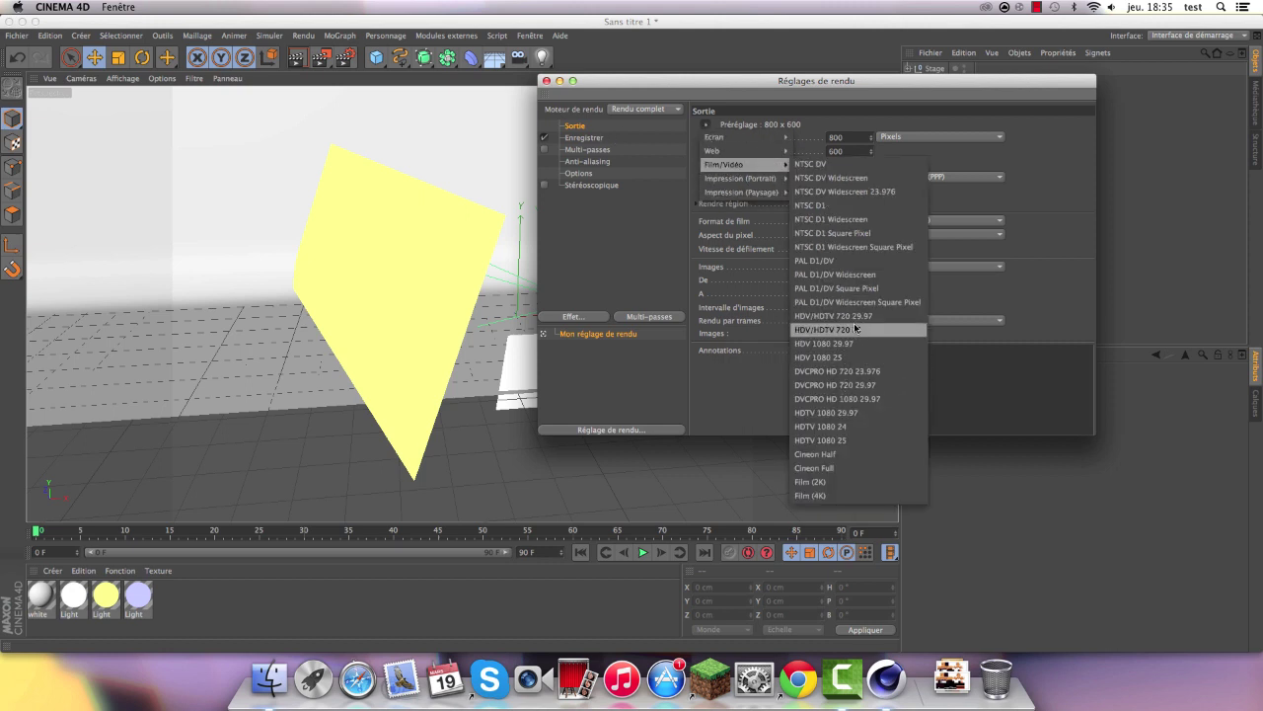
click(855, 399)
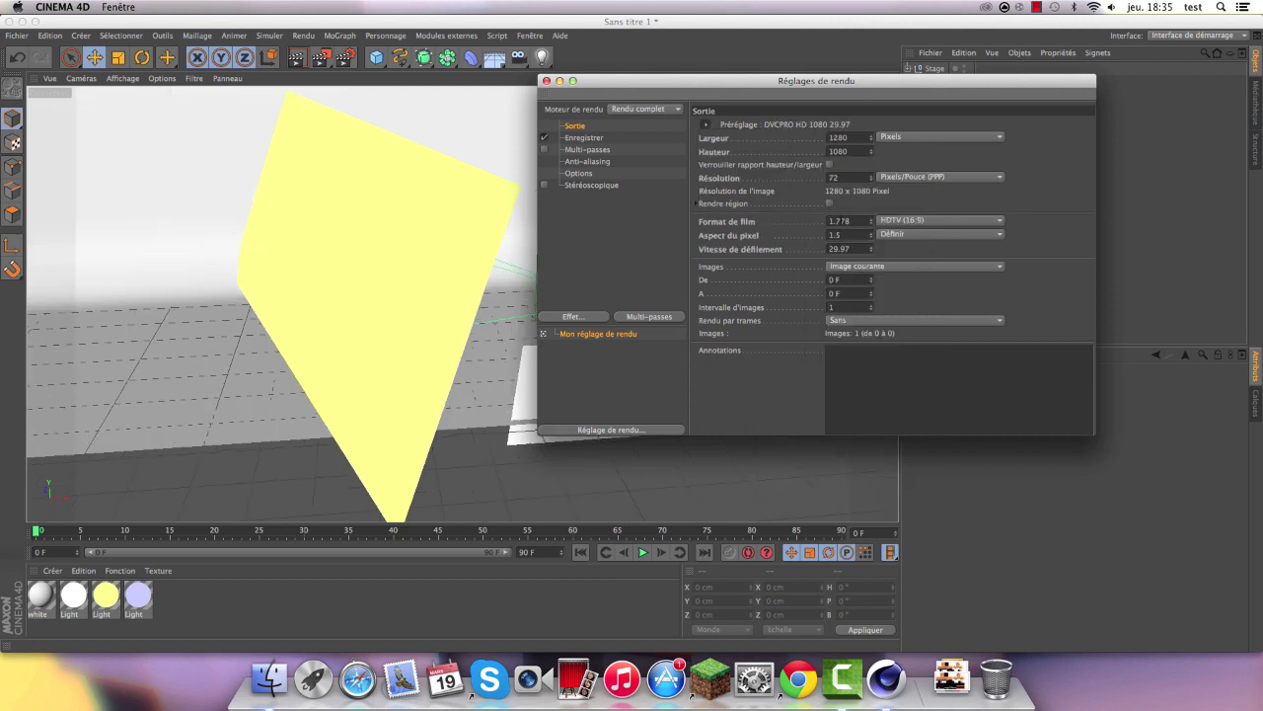
click(854, 267)
click(855, 269)
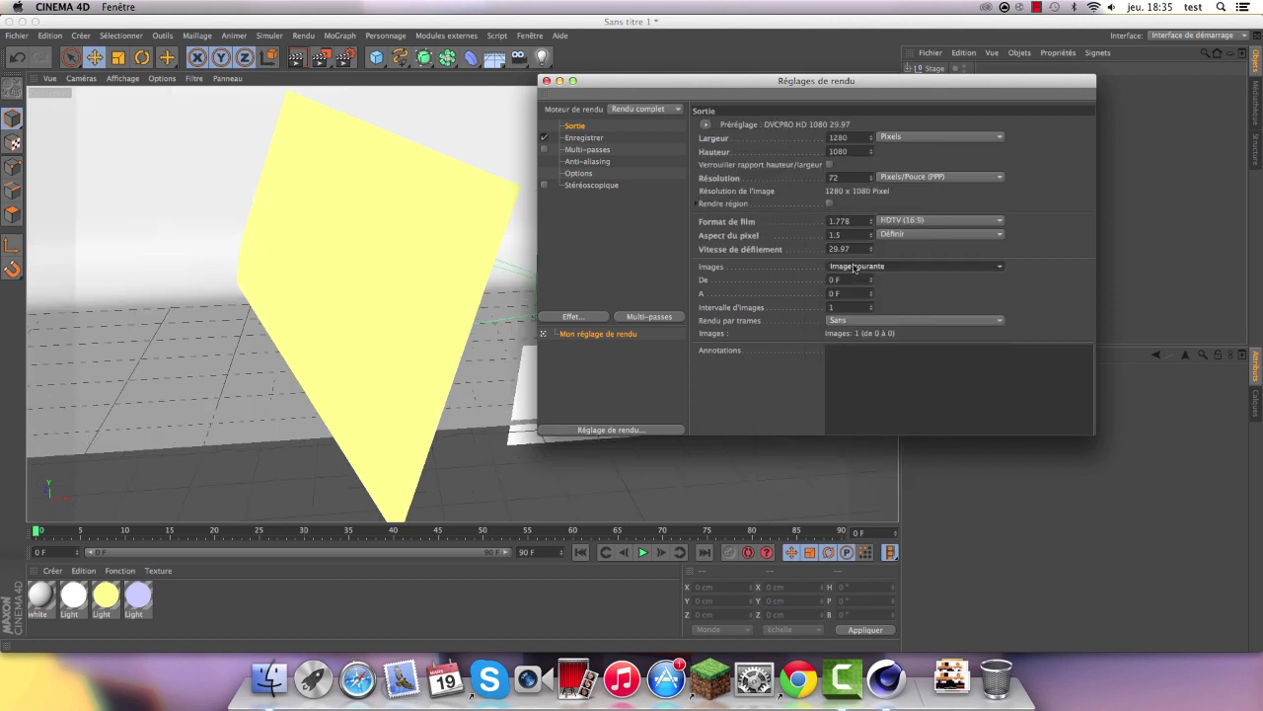
click(845, 175)
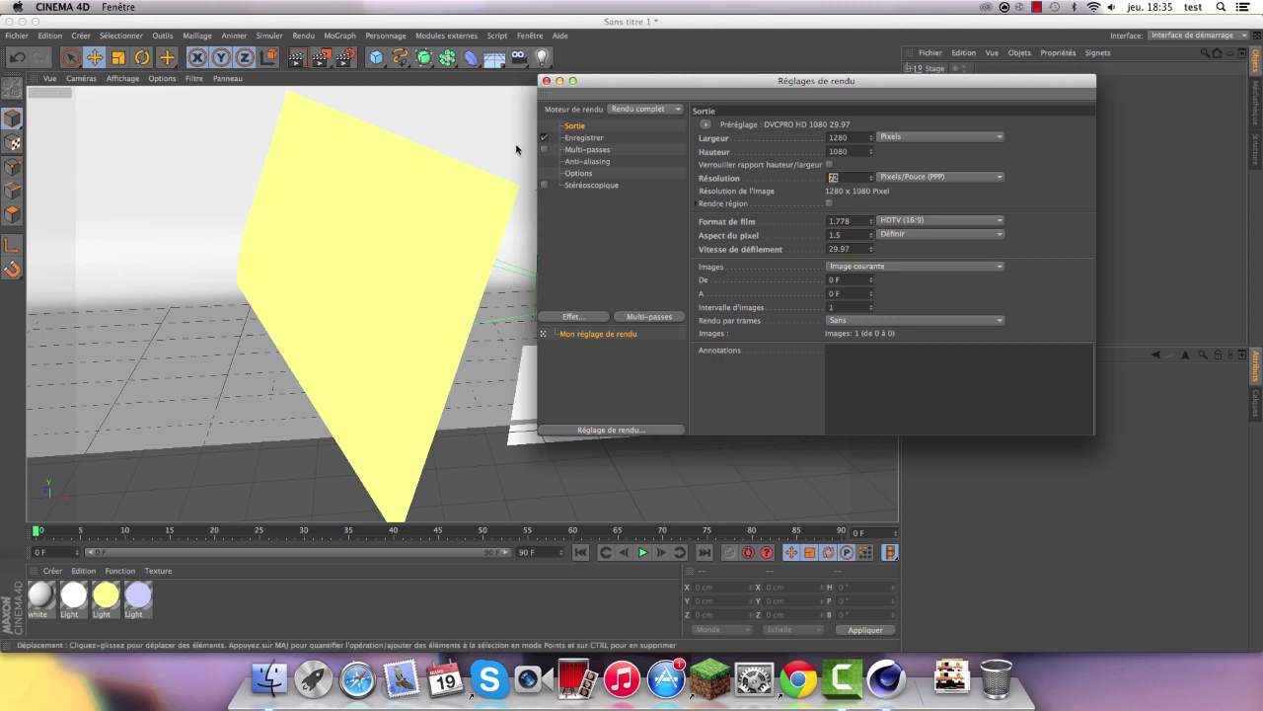
Save renders as PNG files named 'lightroom' on the Desktop
click(569, 139)
click(1082, 151)
text(lightroom)
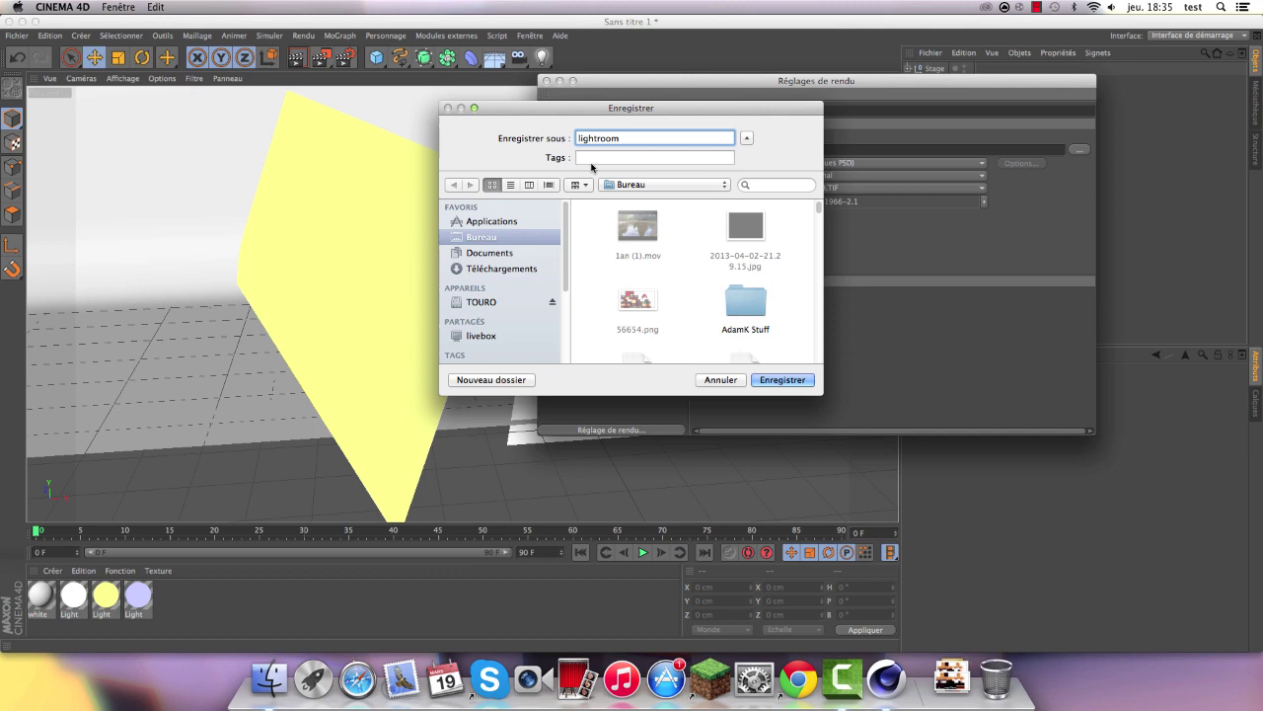
key(Return)
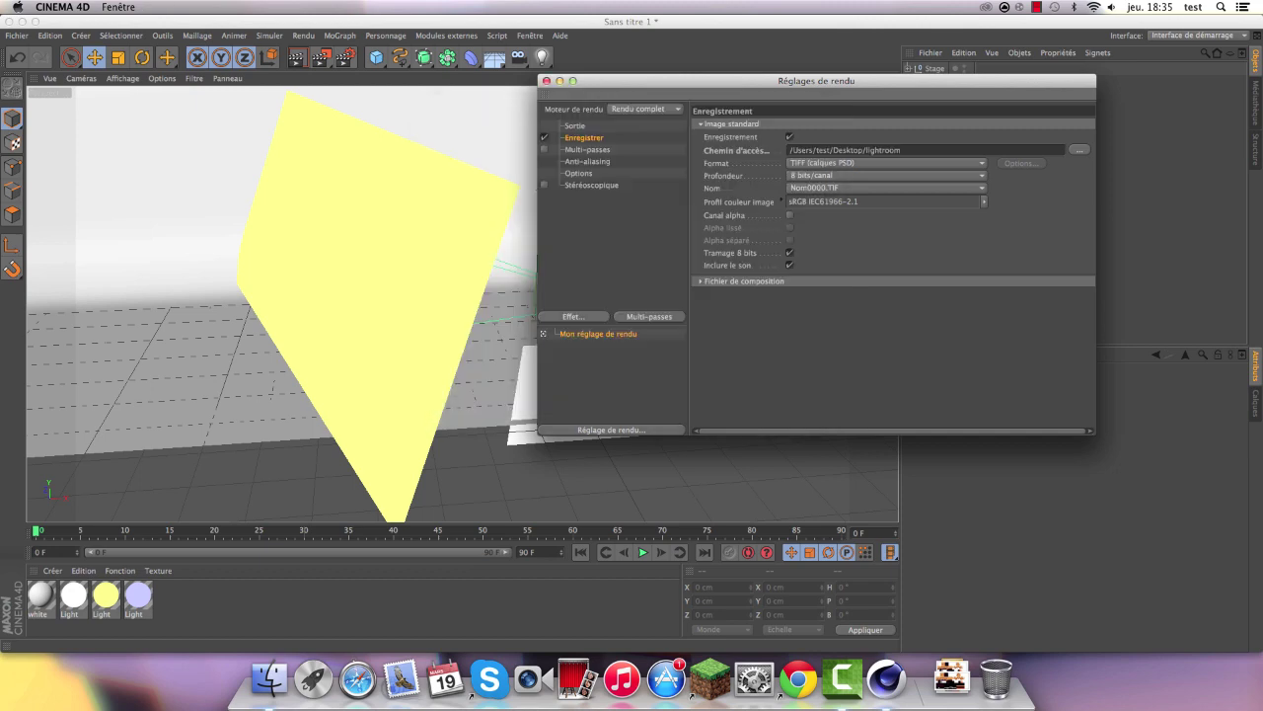
click(839, 162)
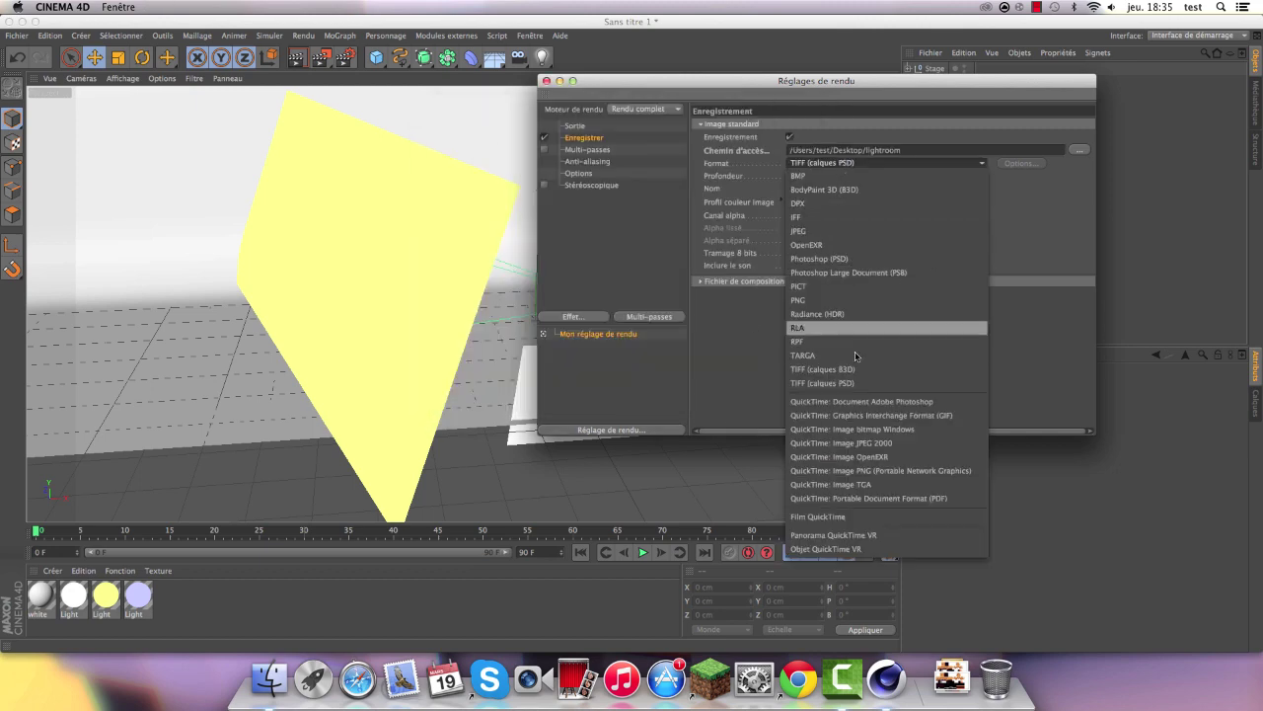
click(830, 301)
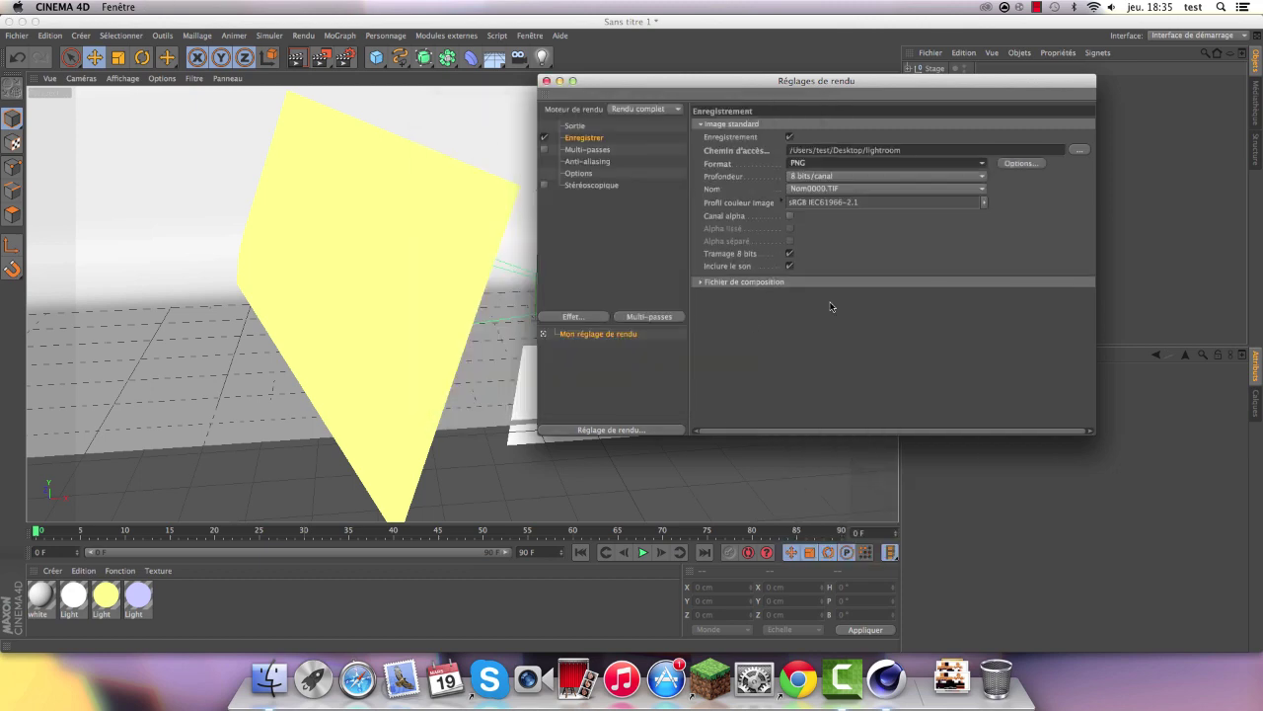
click(853, 175)
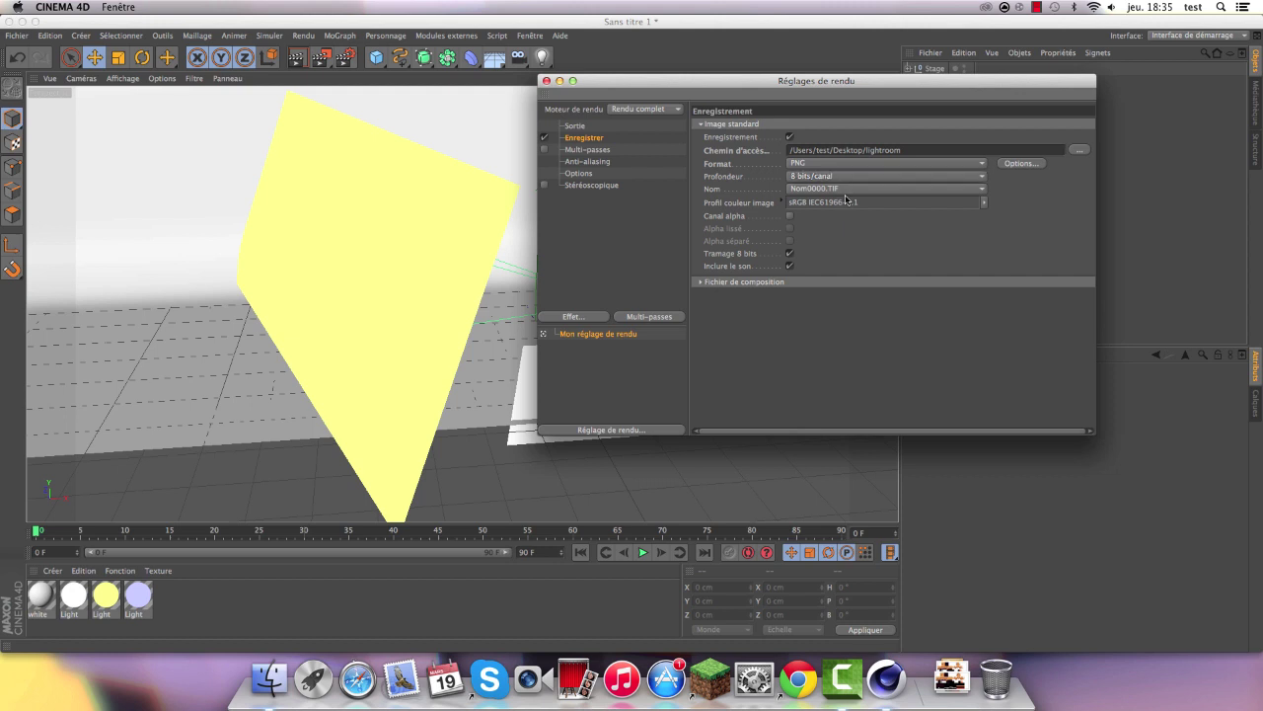
click(847, 196)
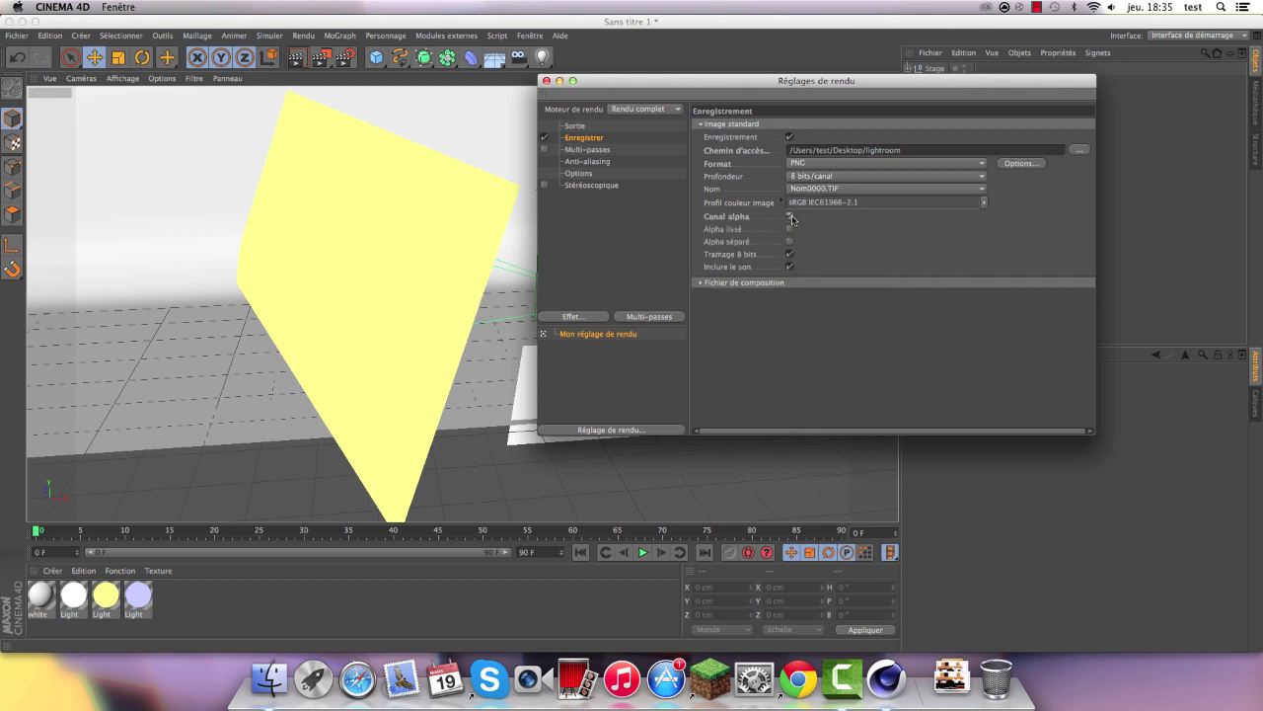
Set the anti-aliasing quality to Au mieux
click(586, 150)
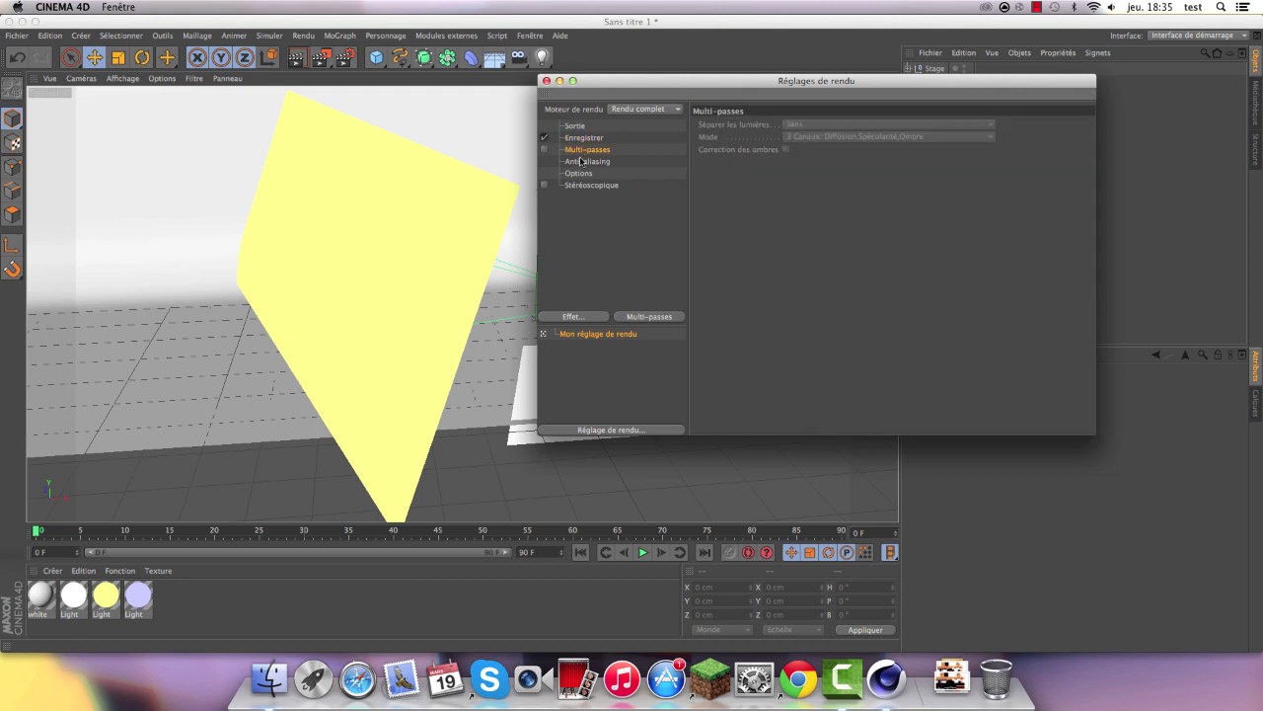
click(582, 160)
click(855, 125)
click(839, 165)
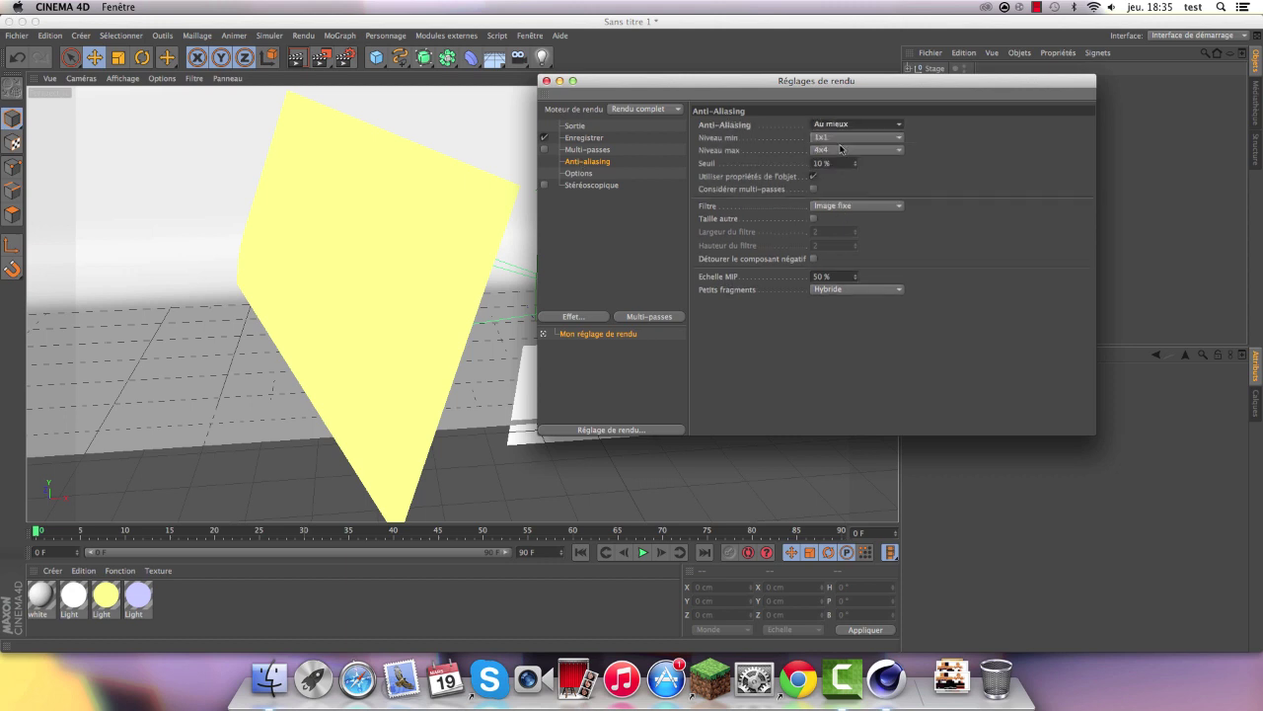
click(844, 151)
click(835, 187)
click(576, 186)
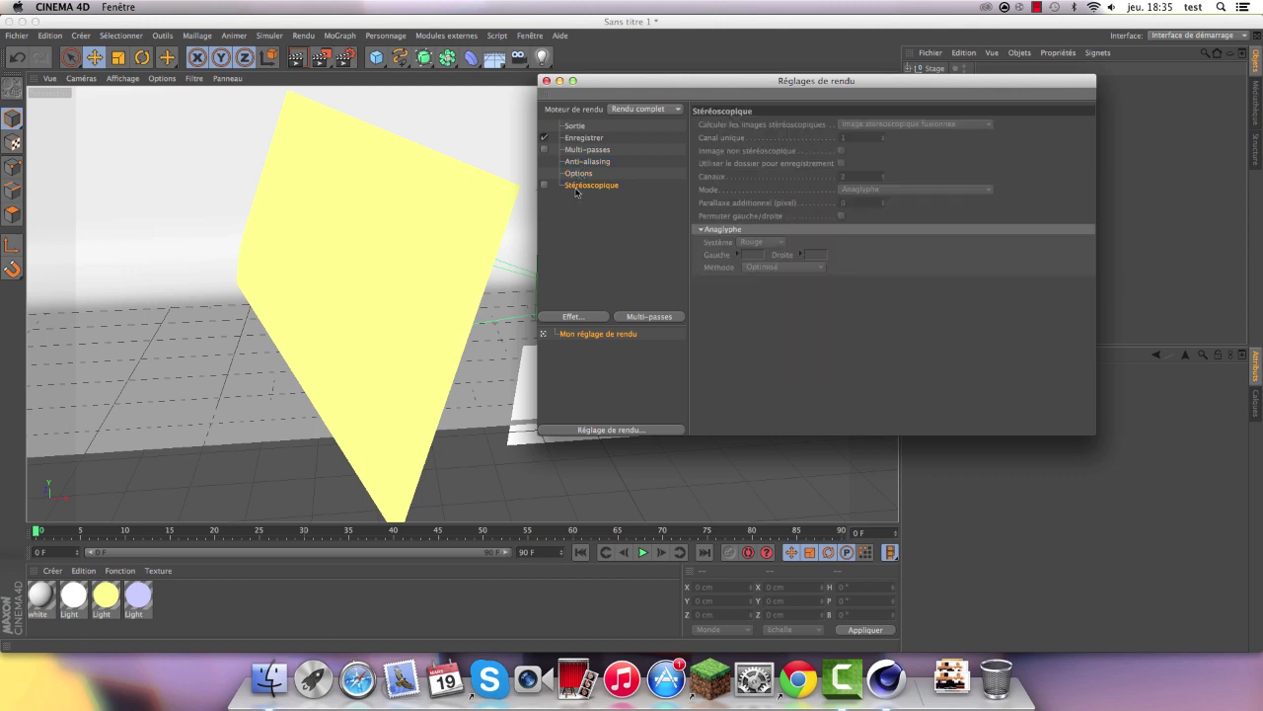
Add the Occlusion ambiante and Illumination globale effects, then close Render Settings
click(573, 317)
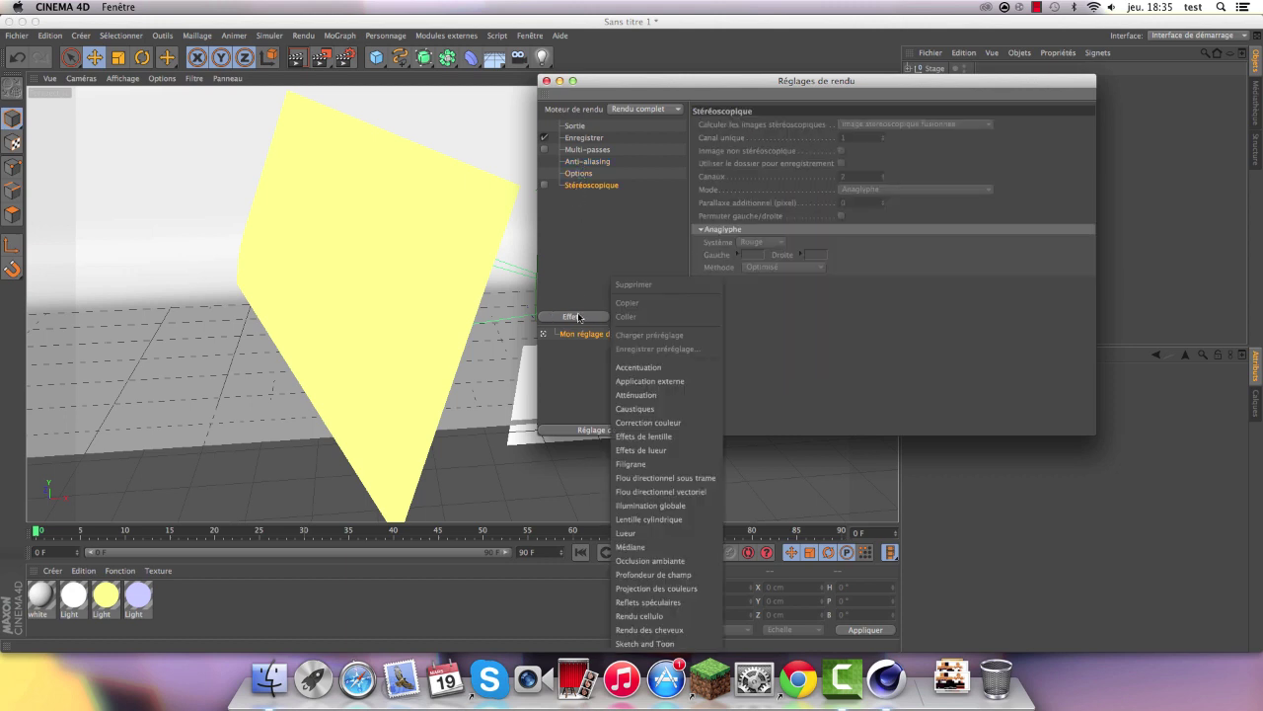
click(660, 560)
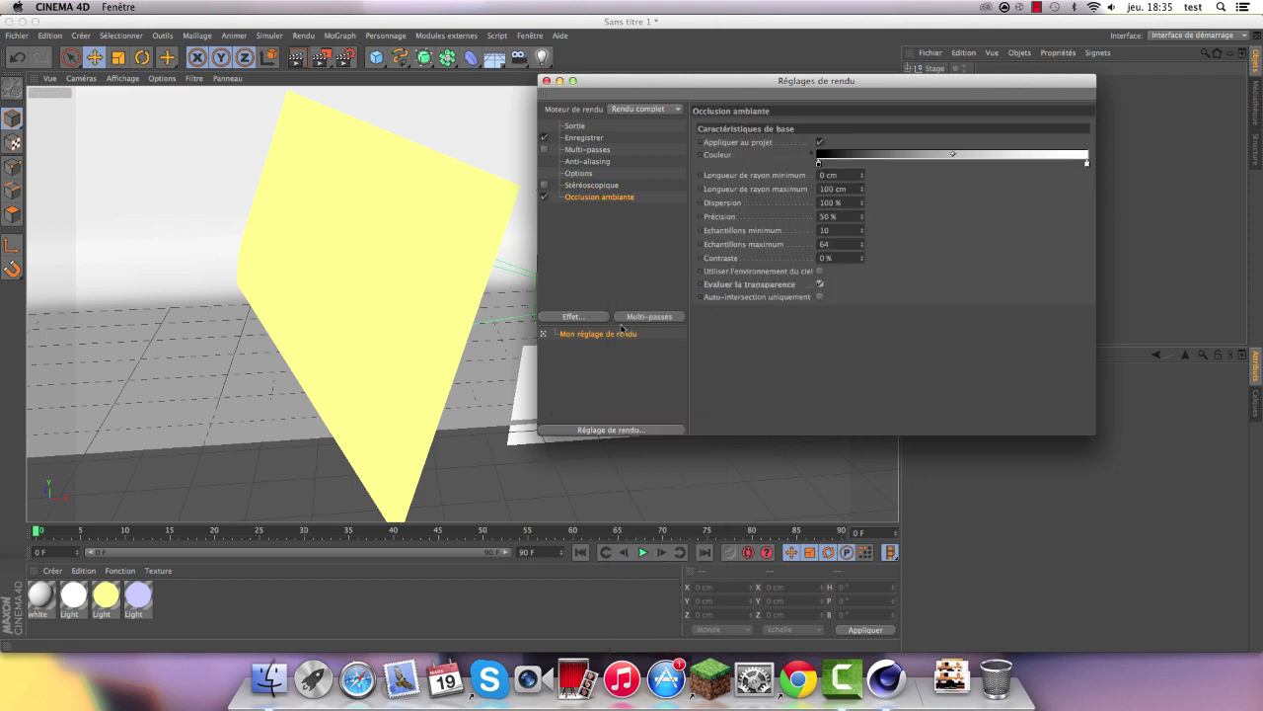
right_click(612, 329)
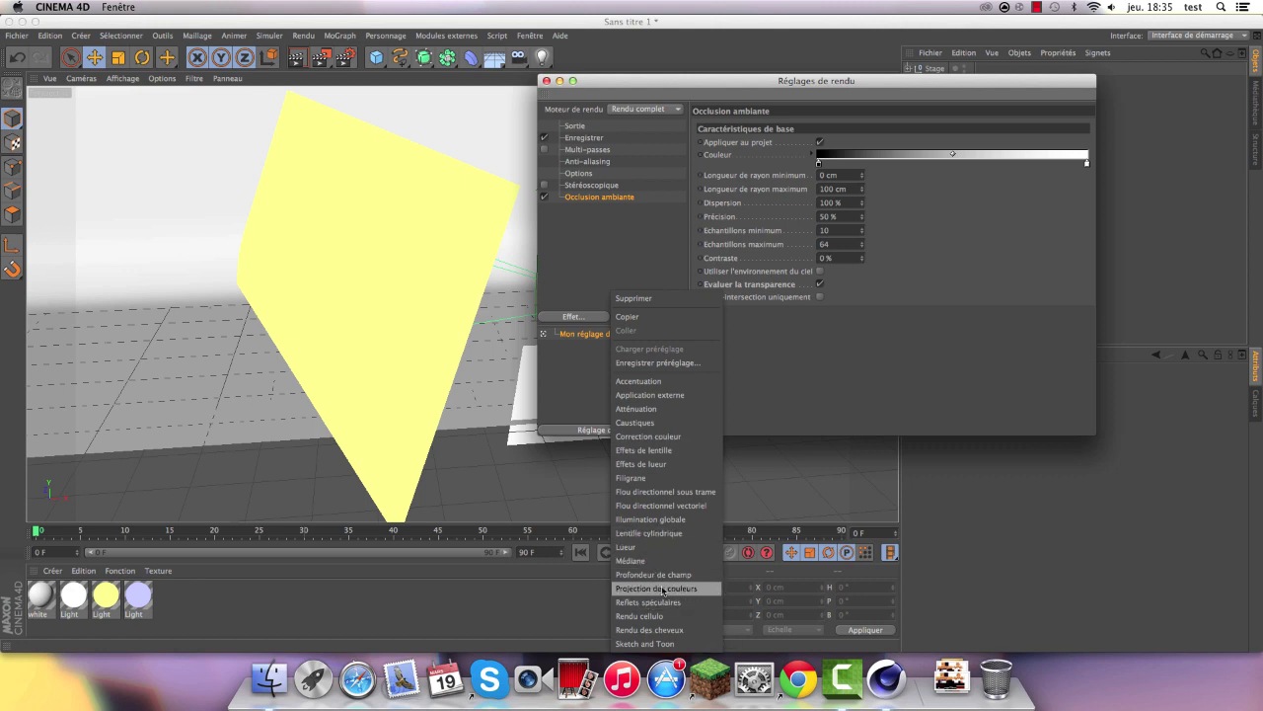
click(661, 520)
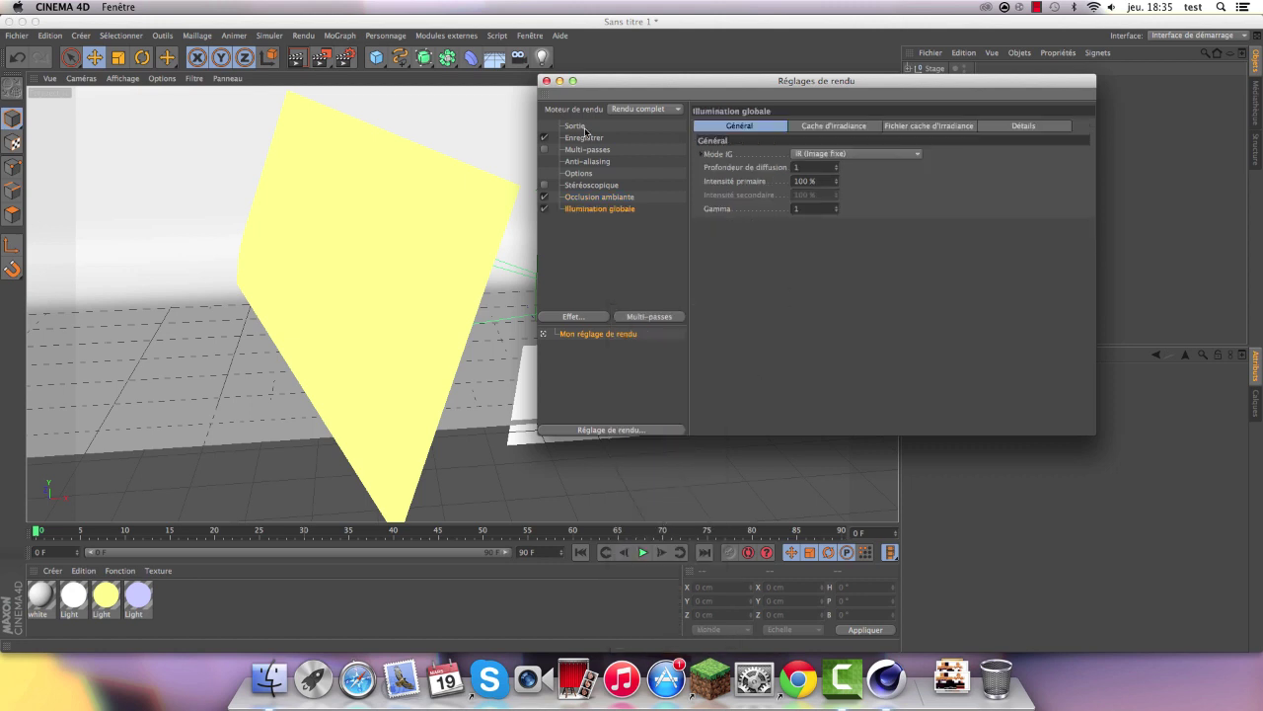
click(569, 315)
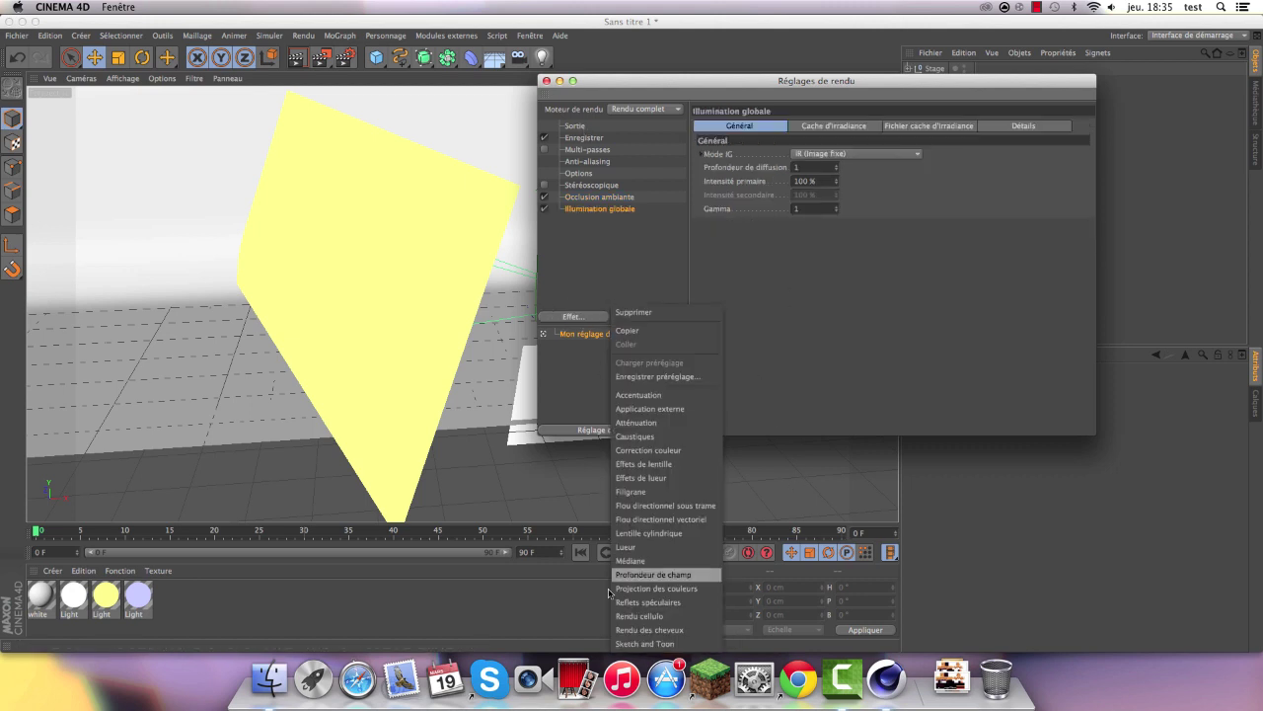
click(801, 339)
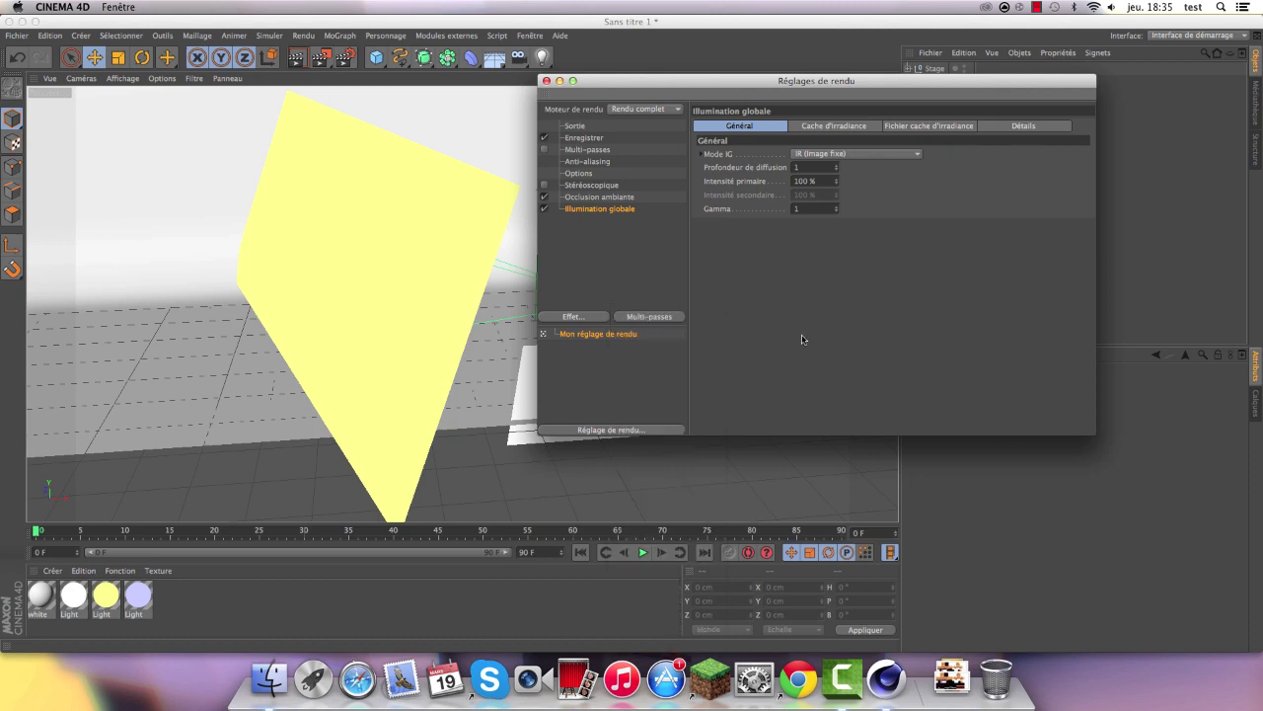
click(546, 80)
Move the Stage backdrop upward, then undo to return it to its original position
scroll(557, 296, down, 3)
scroll(557, 296, up, 3)
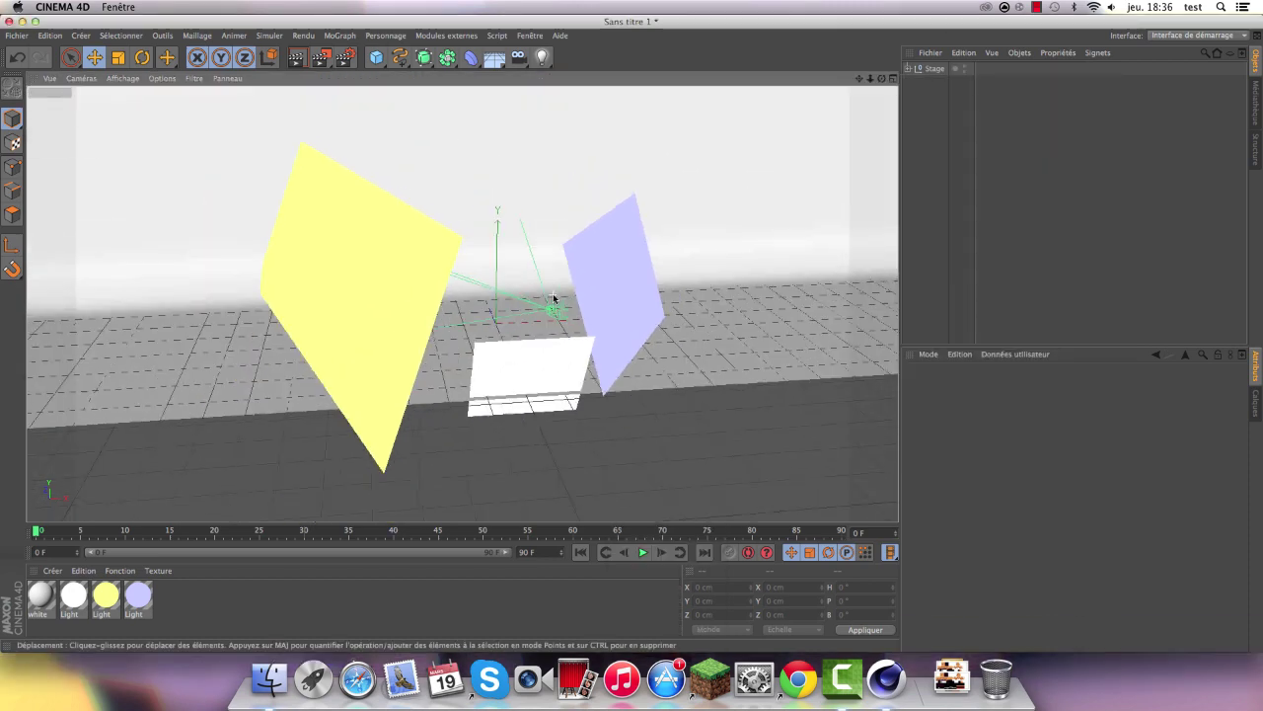
scroll(553, 298, up, 1)
scroll(554, 298, up, 2)
scroll(590, 290, up, 2)
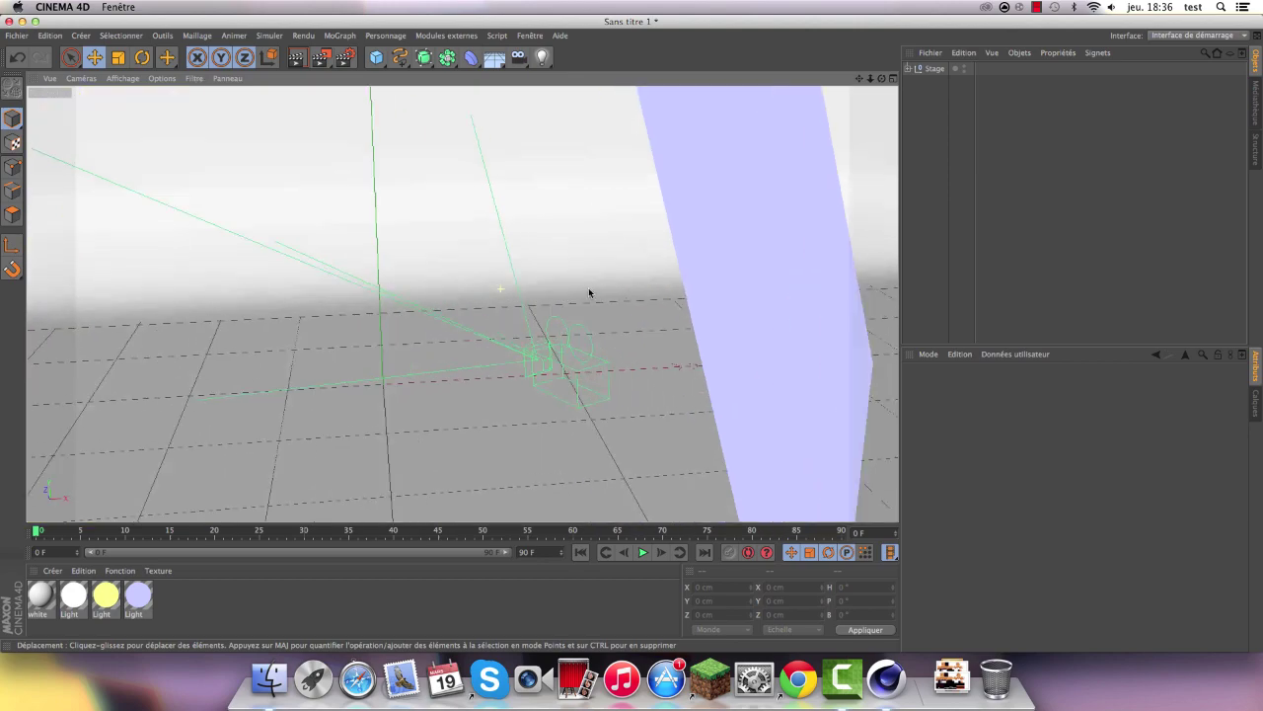
scroll(589, 290, down, 3)
scroll(606, 290, down, 2)
scroll(568, 322, down, 2)
scroll(569, 322, up, 1)
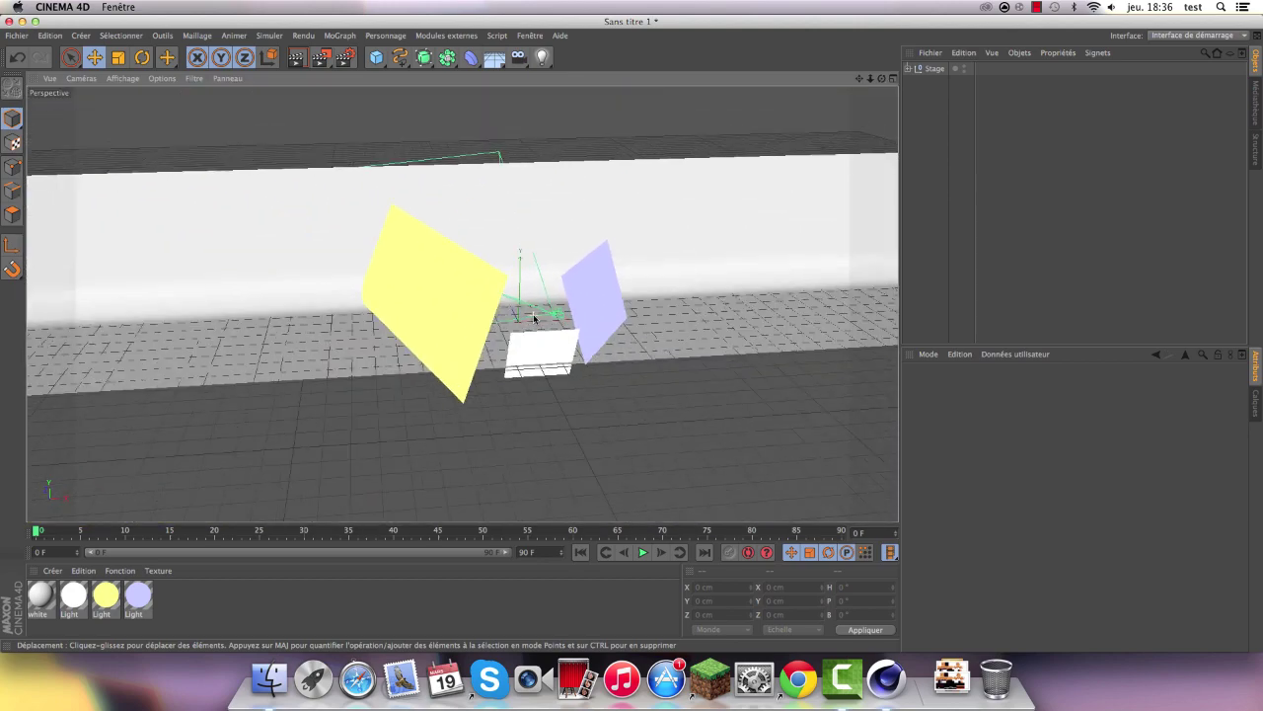
scroll(539, 317, up, 3)
scroll(494, 317, down, 3)
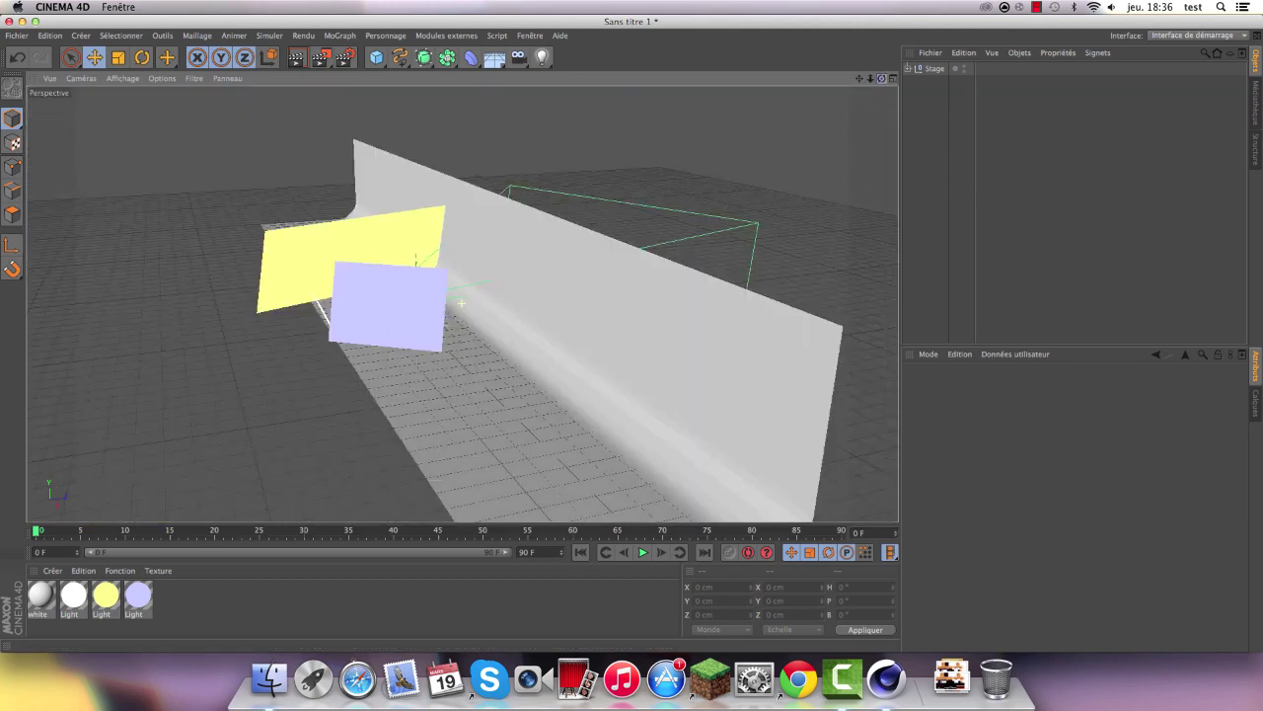
mouse_move(881, 78)
mouse_down()
mouse_move(829, 94)
mouse_move(744, 186)
mouse_up()
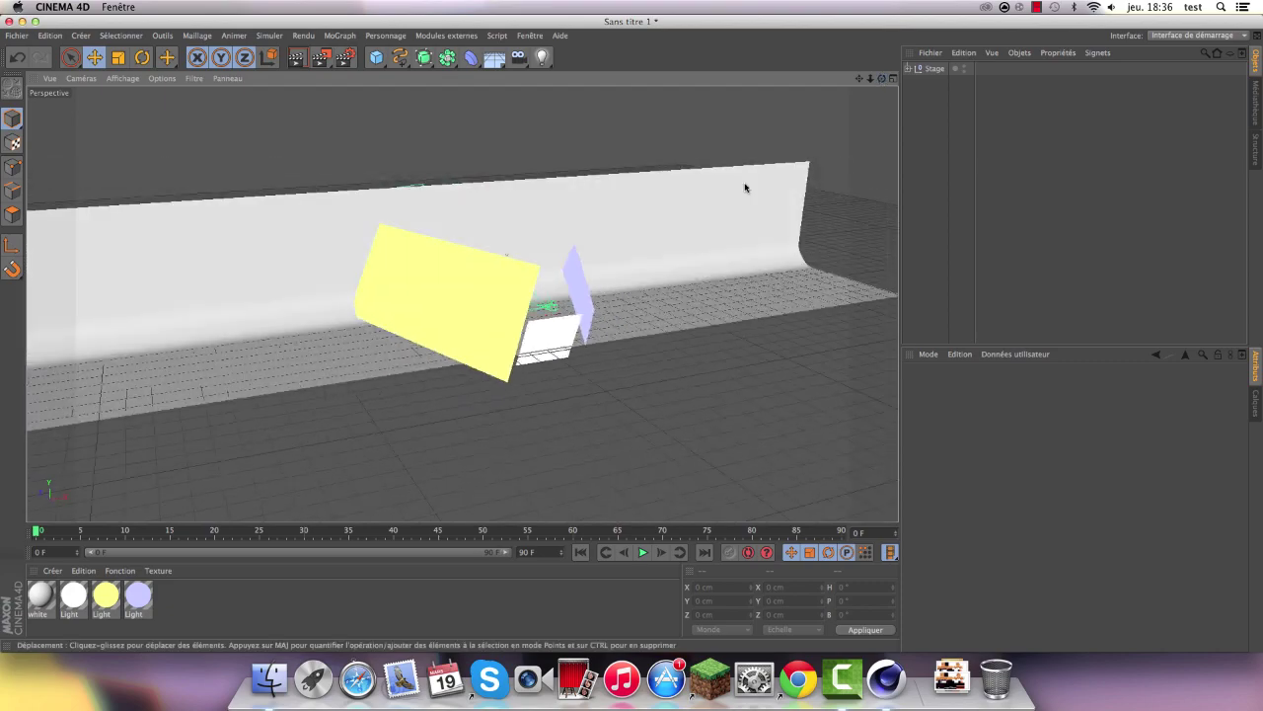
click(715, 205)
drag(485, 302, 465, 238)
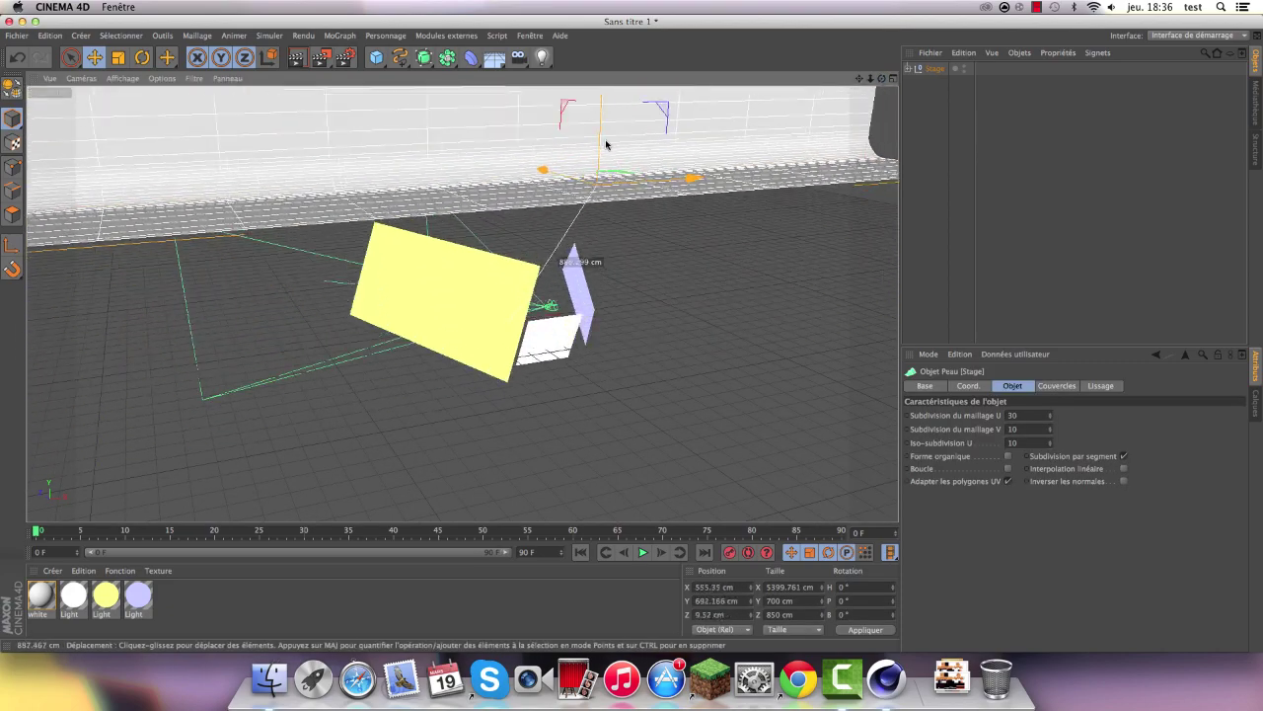
drag(465, 238, 485, 180)
click(12, 61)
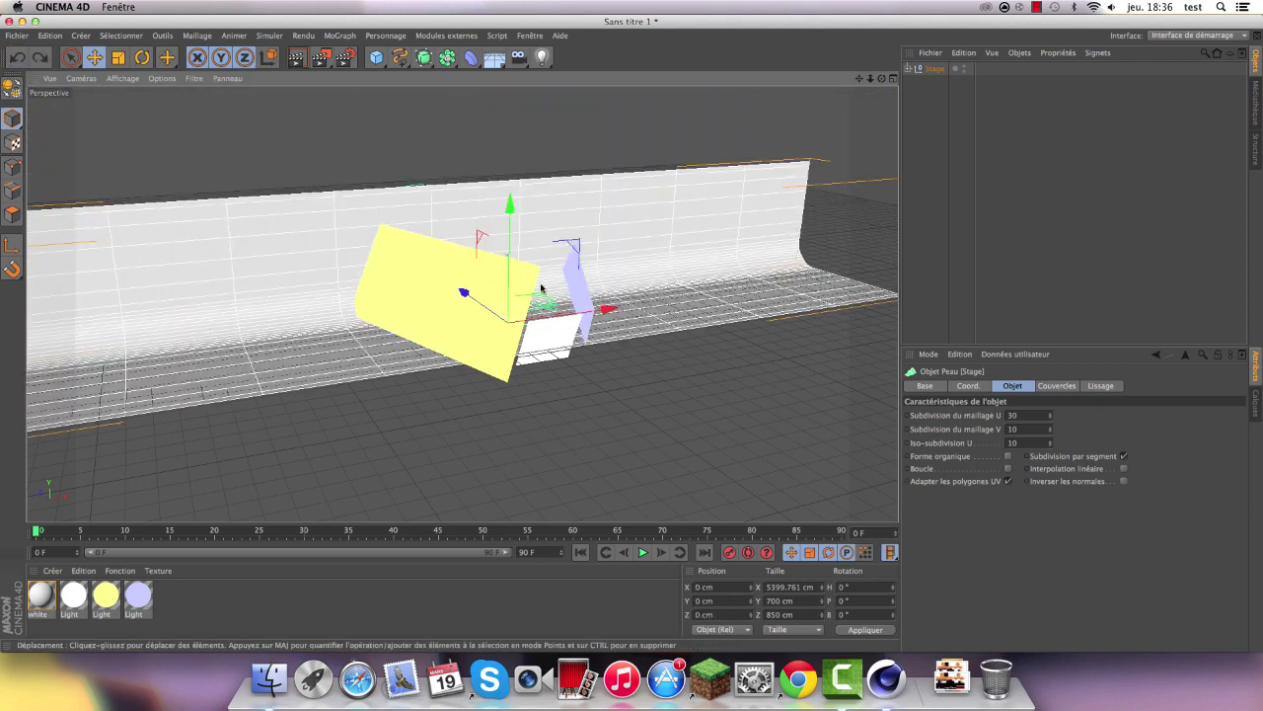
Select the lavender, yellow and white light planes in turn, then clear the selection
scroll(541, 287, up, 3)
drag(881, 78, 632, 336)
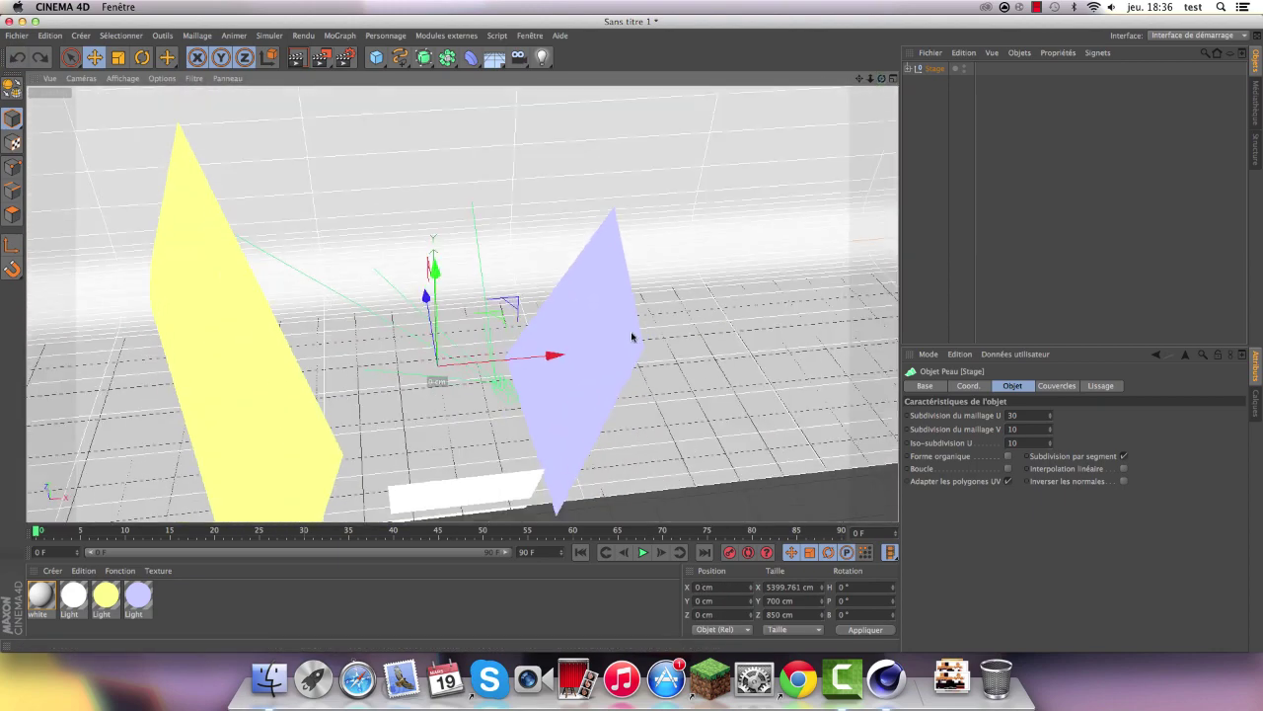
click(578, 319)
click(251, 326)
click(448, 483)
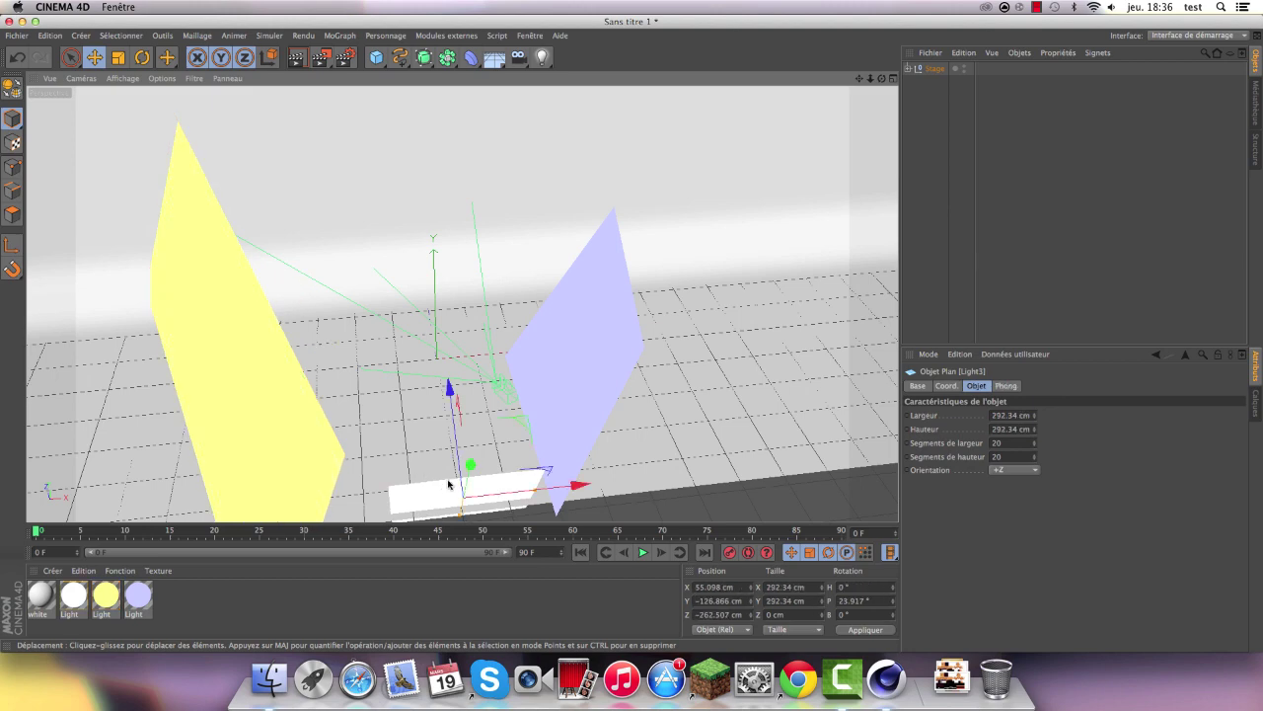
click(582, 370)
click(723, 510)
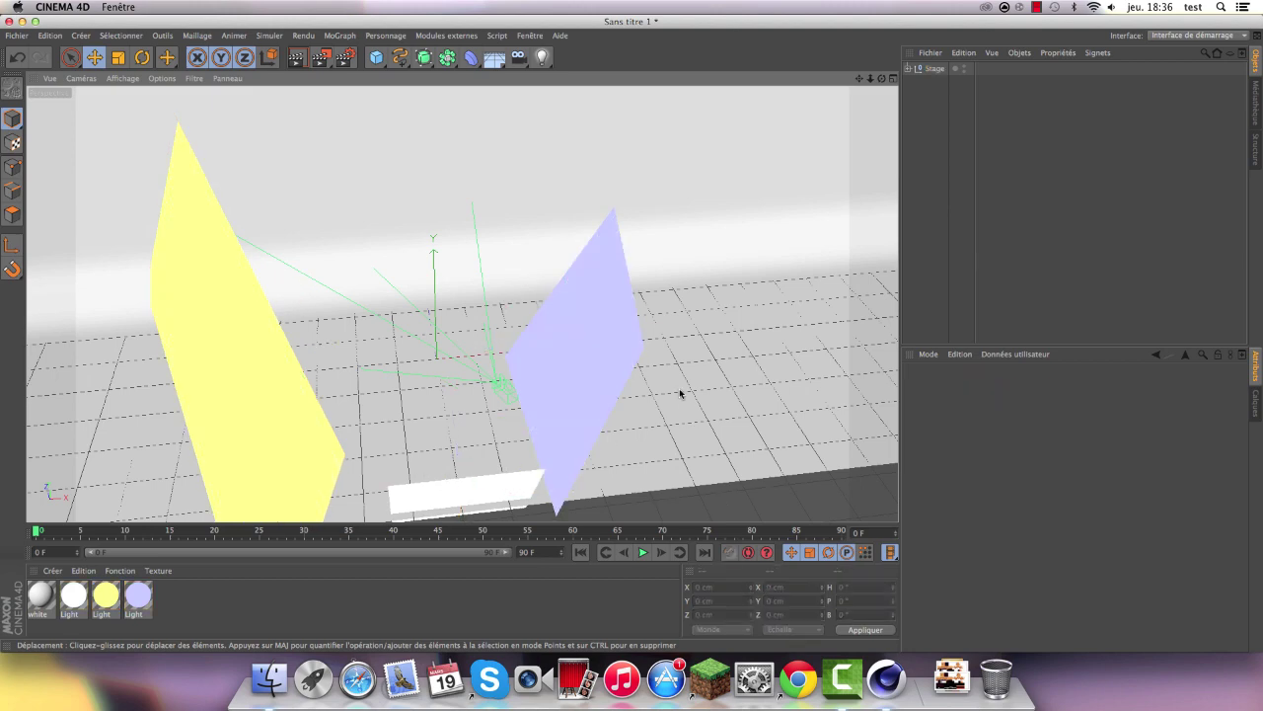
alt+drag(680, 394, 546, 328)
Open the yellow Light material in the editor and show its luminance settings
double_click(106, 595)
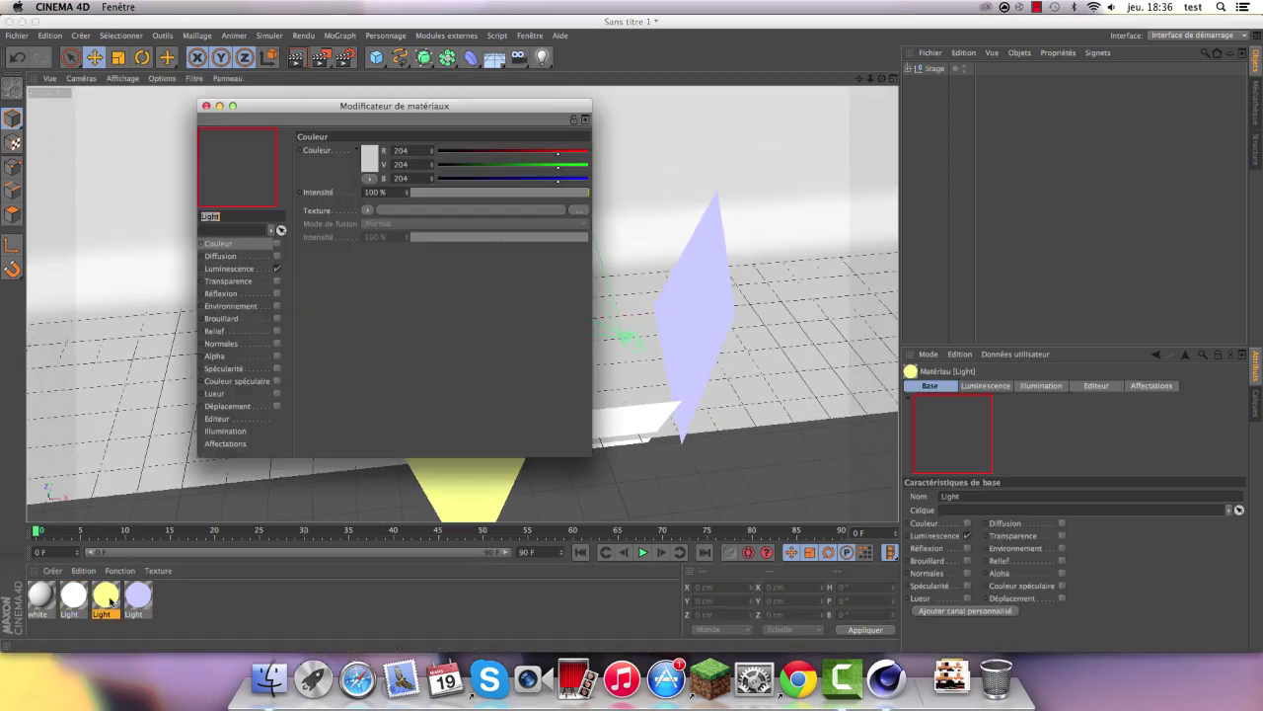
drag(354, 114, 848, 145)
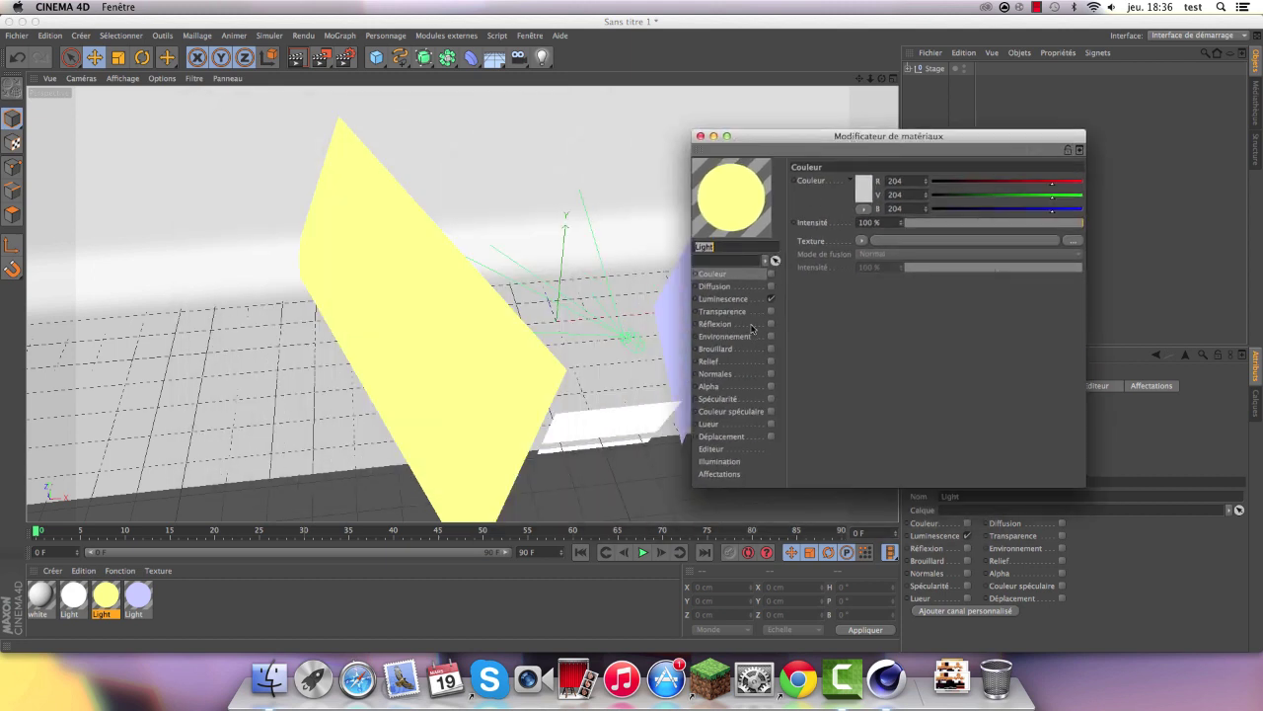
click(720, 299)
Change the luminance colour to red, close the editor, then undo back to yellow
click(863, 191)
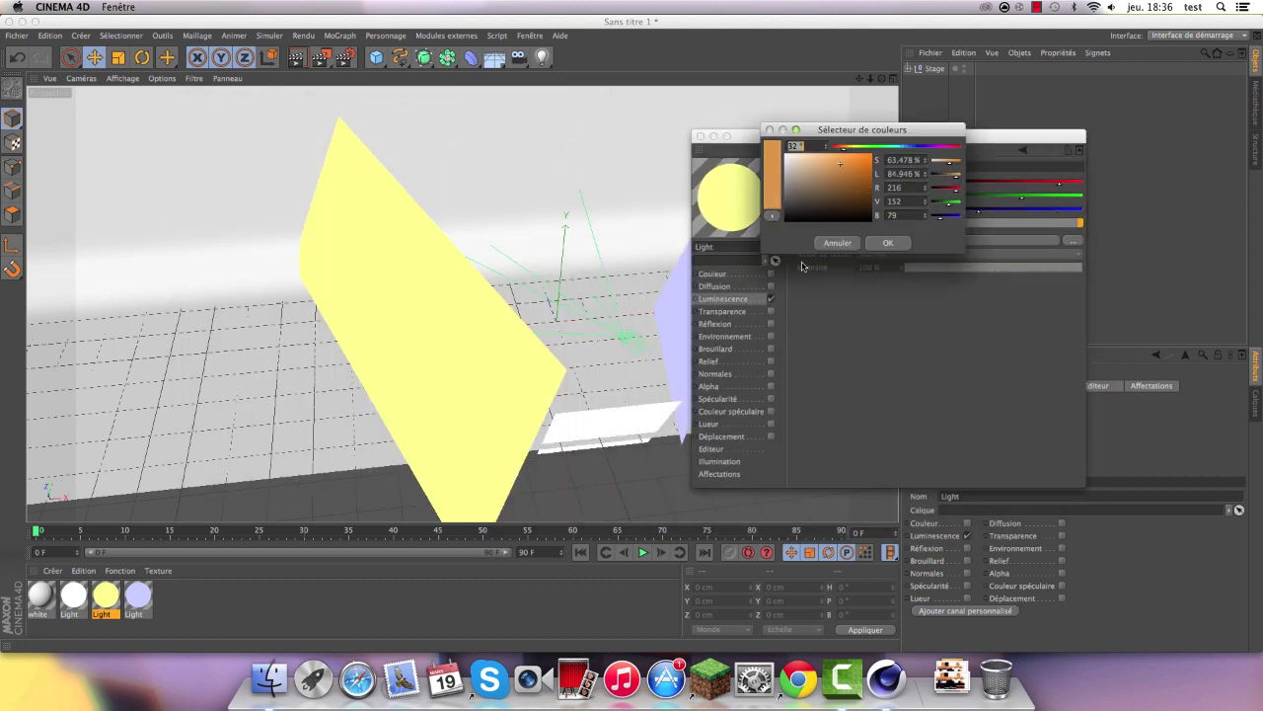
drag(865, 145, 958, 146)
click(887, 242)
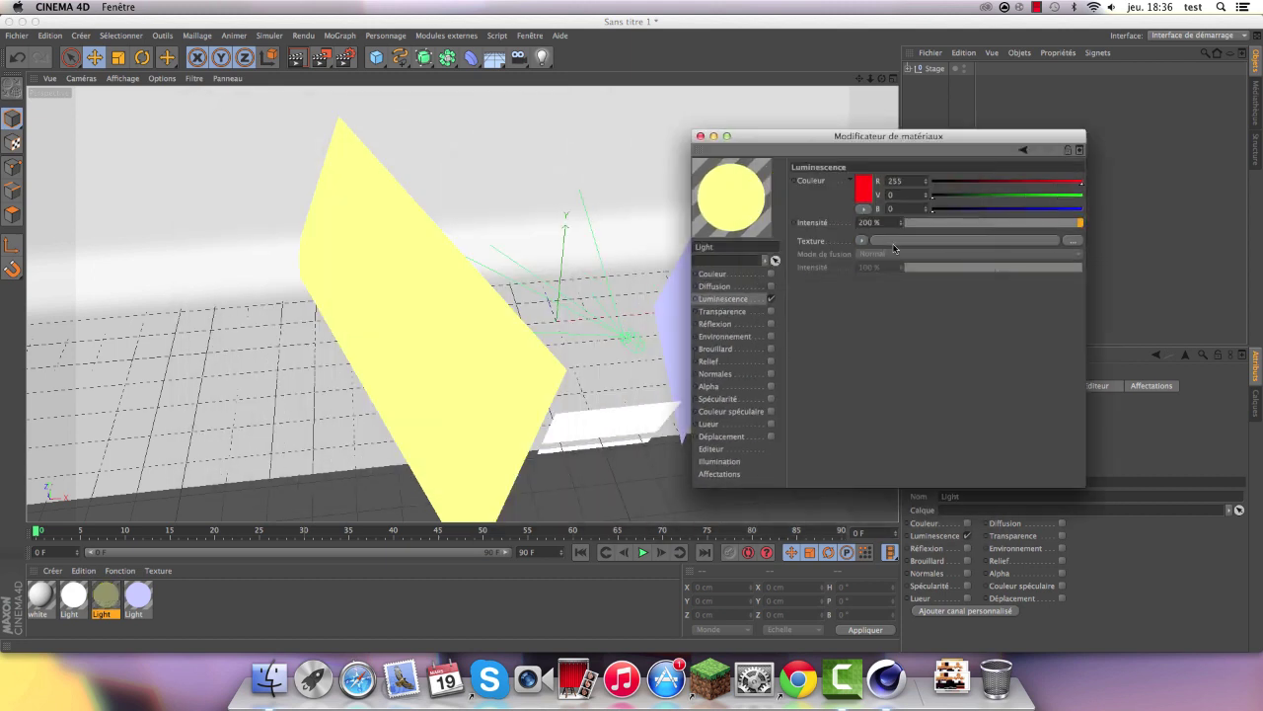
click(699, 136)
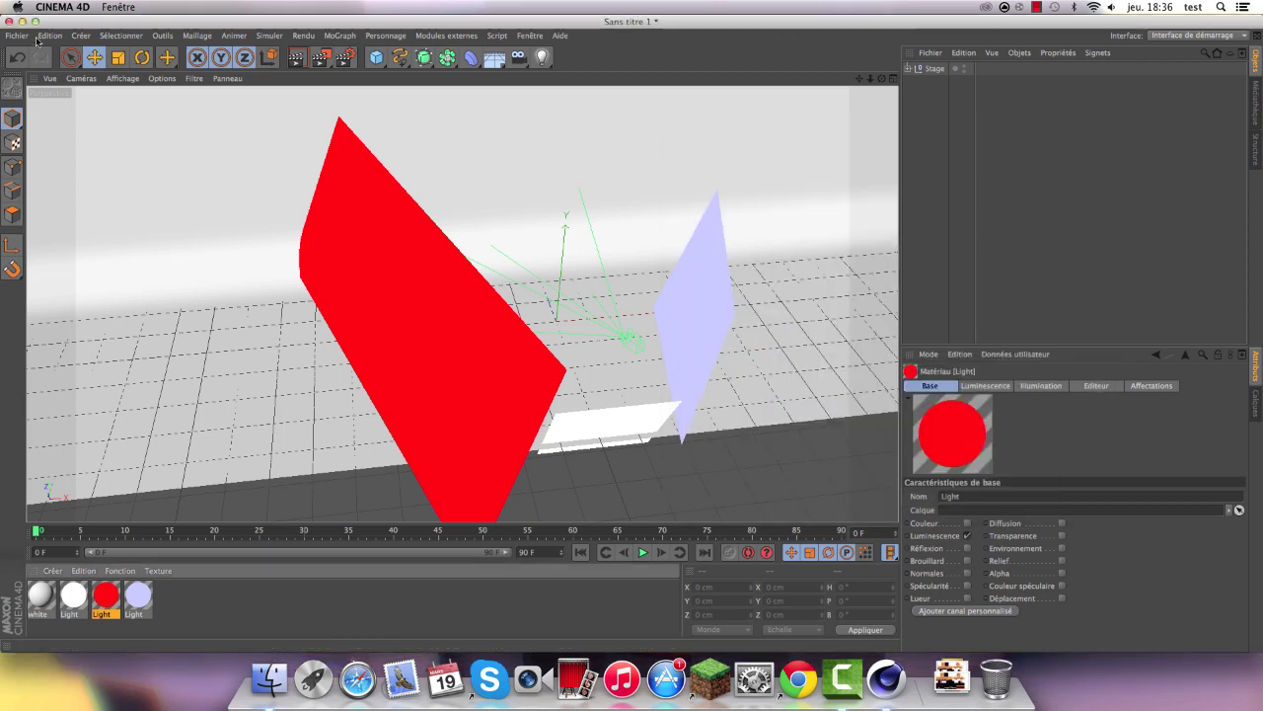
click(21, 62)
Expand the Stage group and select the Target null
scroll(234, 231, down, 5)
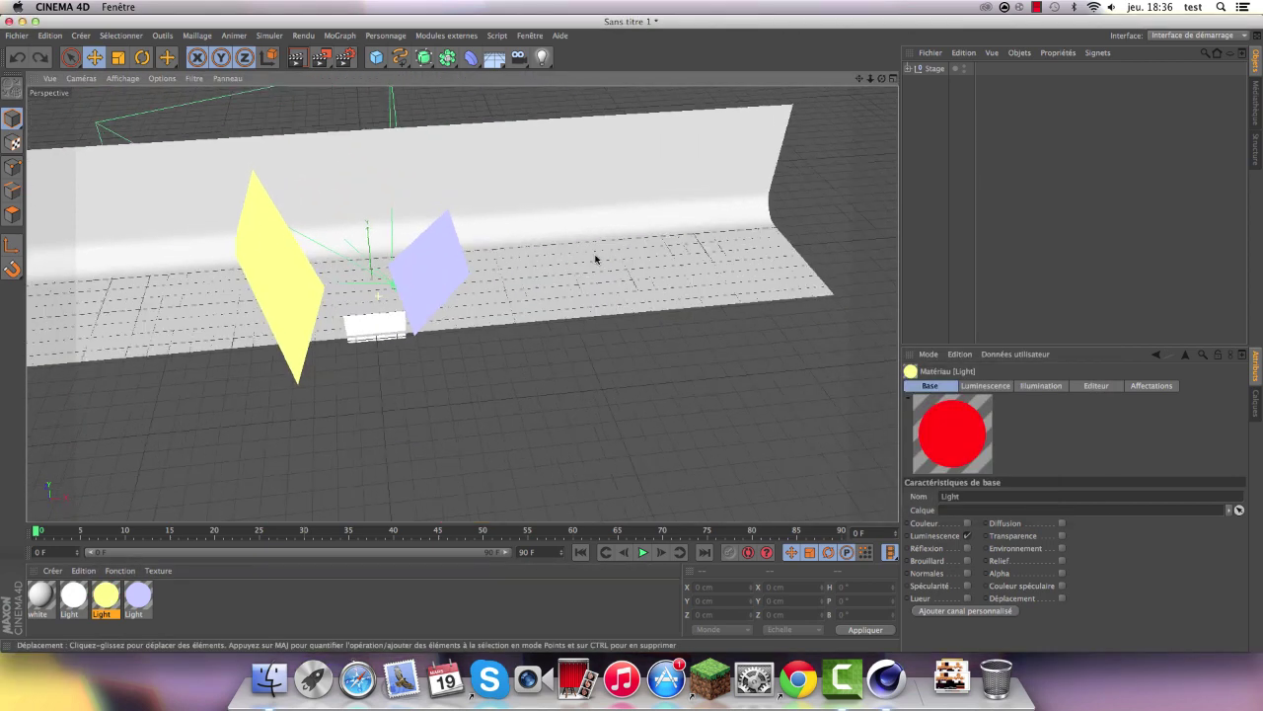
scroll(483, 262, up, 3)
scroll(561, 266, up, 2)
scroll(457, 226, up, 2)
scroll(457, 226, up, 3)
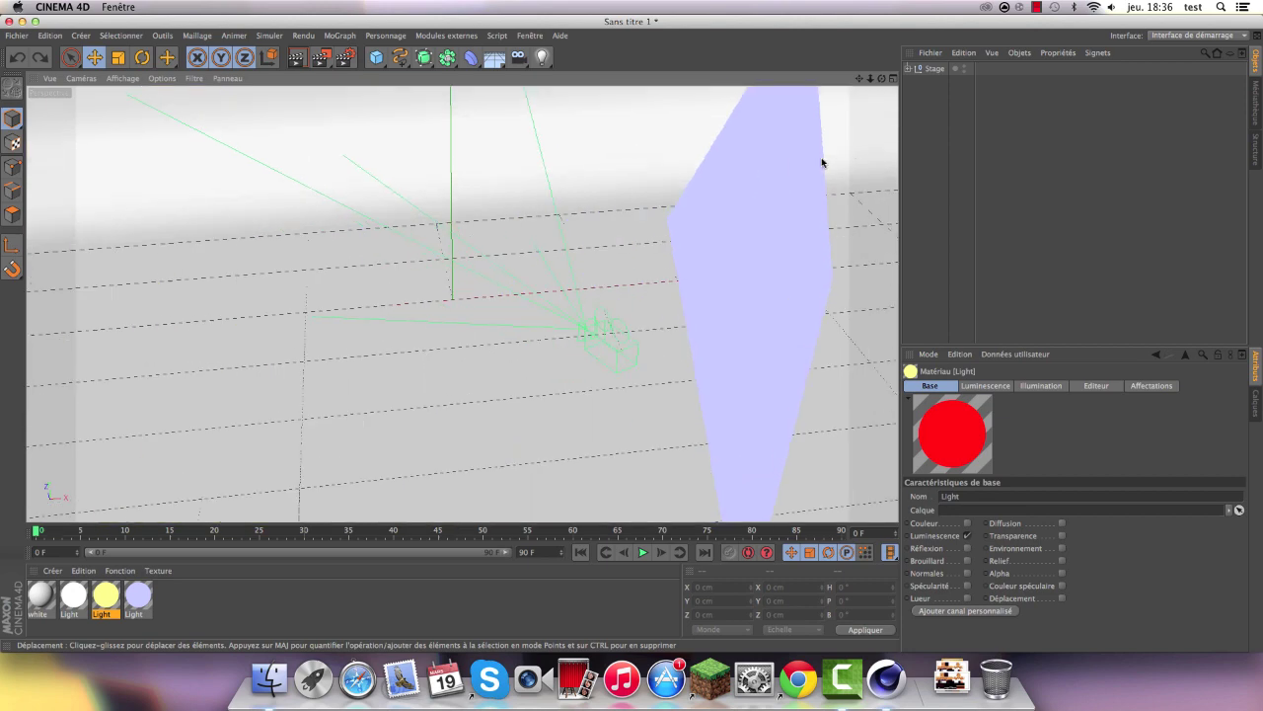
scroll(820, 161, down, 4)
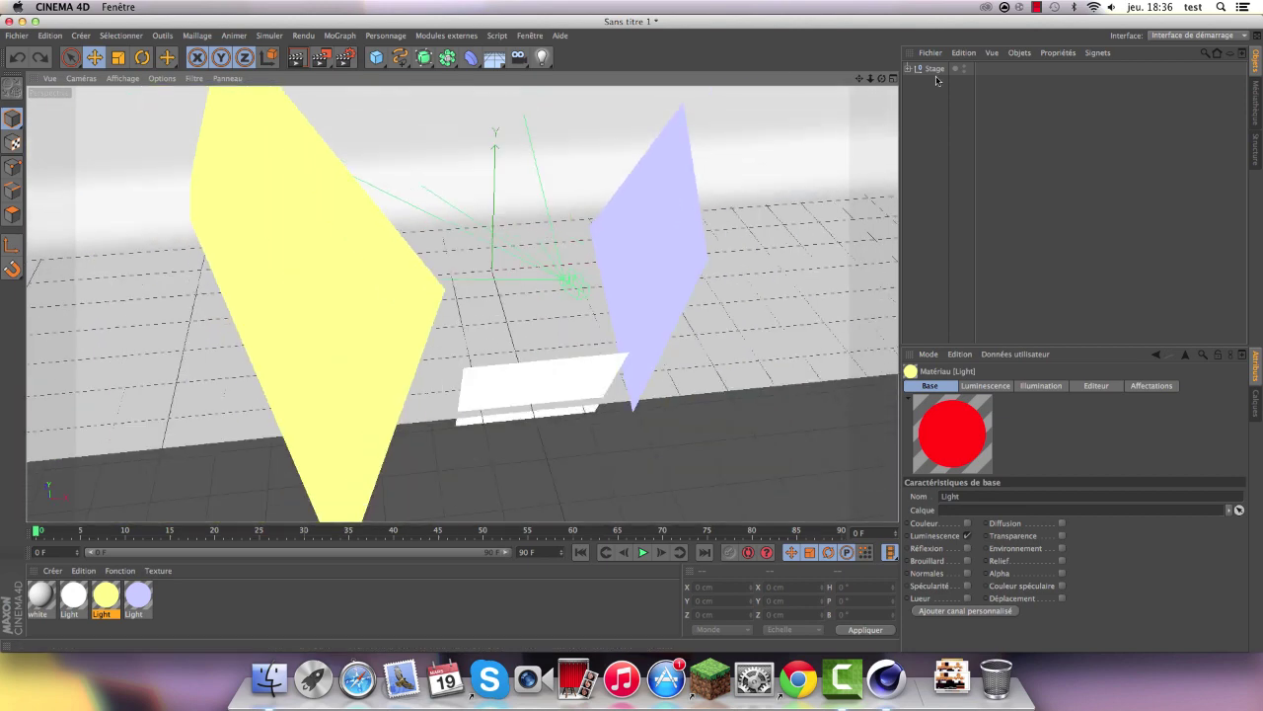
click(933, 69)
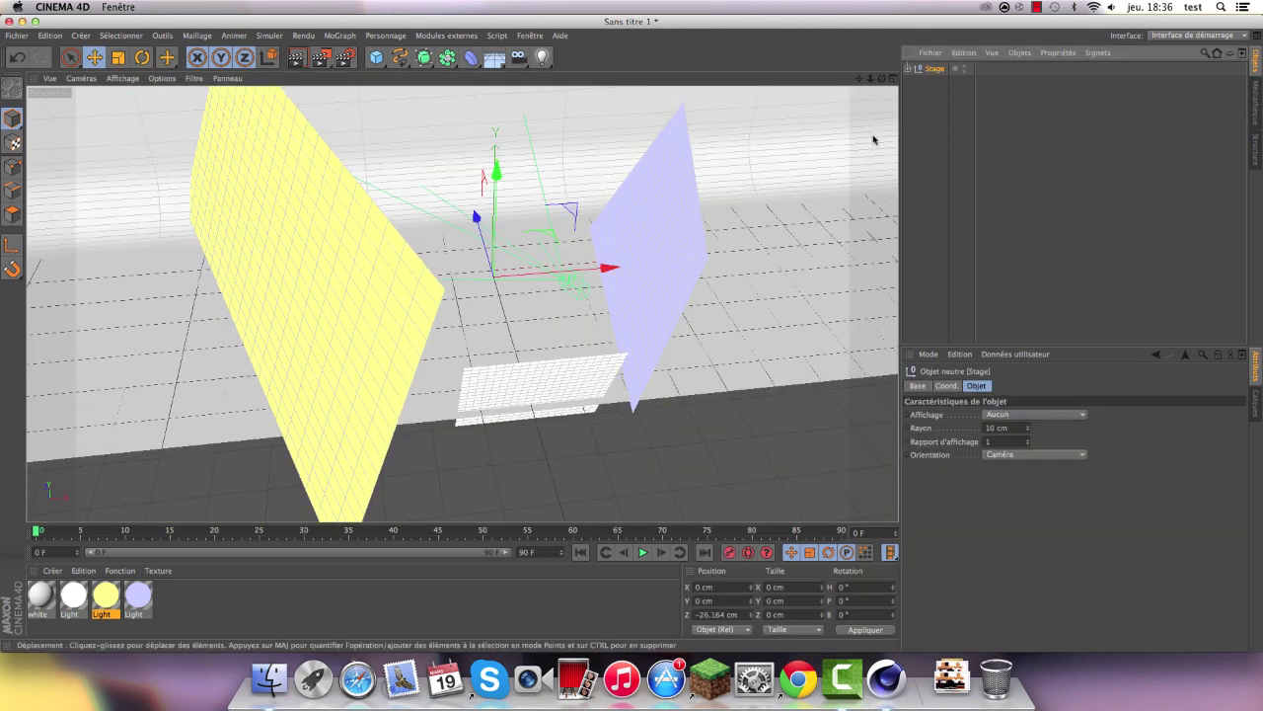
click(908, 69)
click(945, 82)
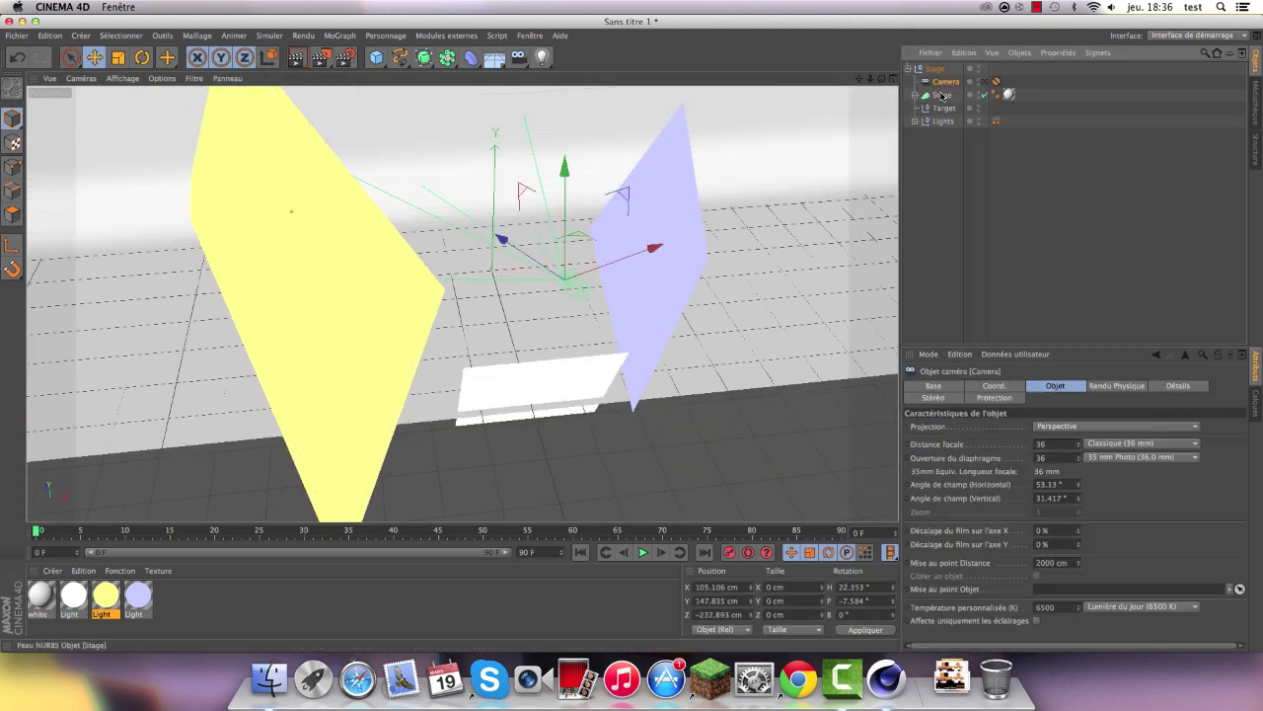
click(943, 95)
click(941, 108)
Move the Target up and toward the viewer to X -48.454, Y 186.545, Z 600.963 cm
scroll(500, 231, down, 3)
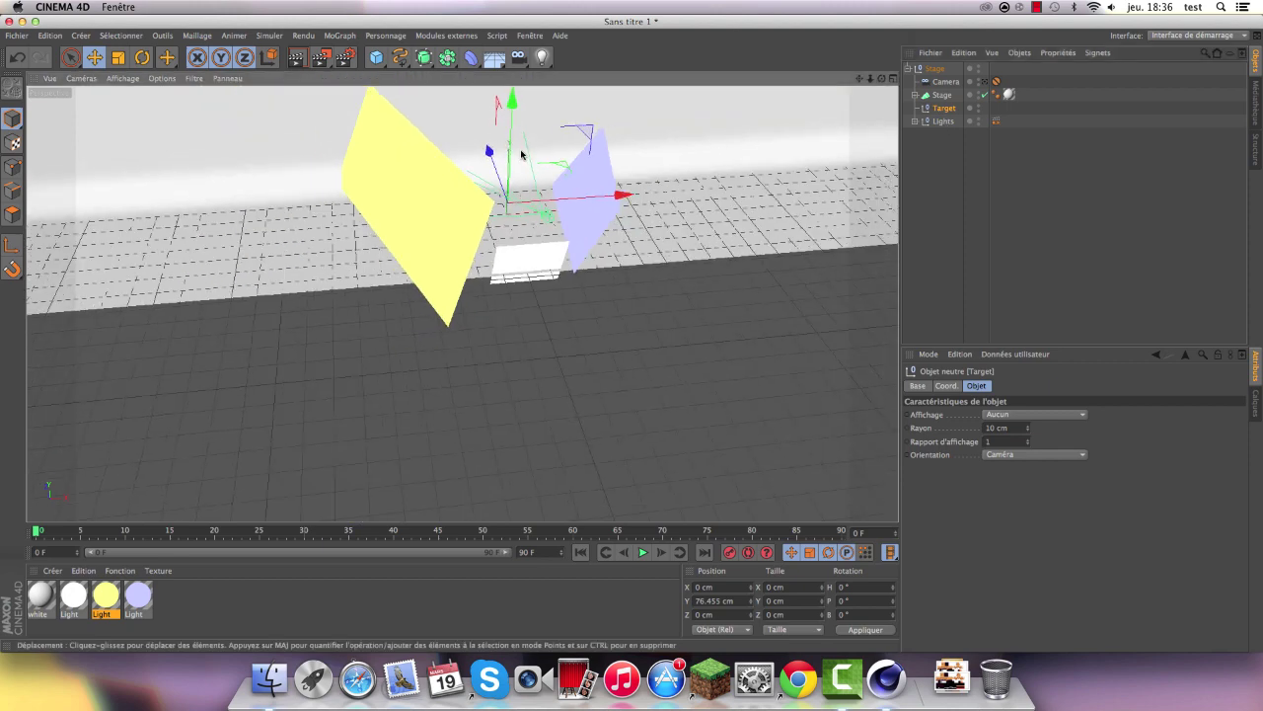
scroll(500, 235, down, 3)
scroll(515, 187, up, 3)
mouse_move(608, 227)
mouse_down()
mouse_move(711, 199)
mouse_move(610, 283)
mouse_move(613, 213)
mouse_move(610, 258)
mouse_up()
mouse_move(892, 80)
mouse_down()
mouse_move(604, 223)
mouse_move(496, 231)
mouse_up()
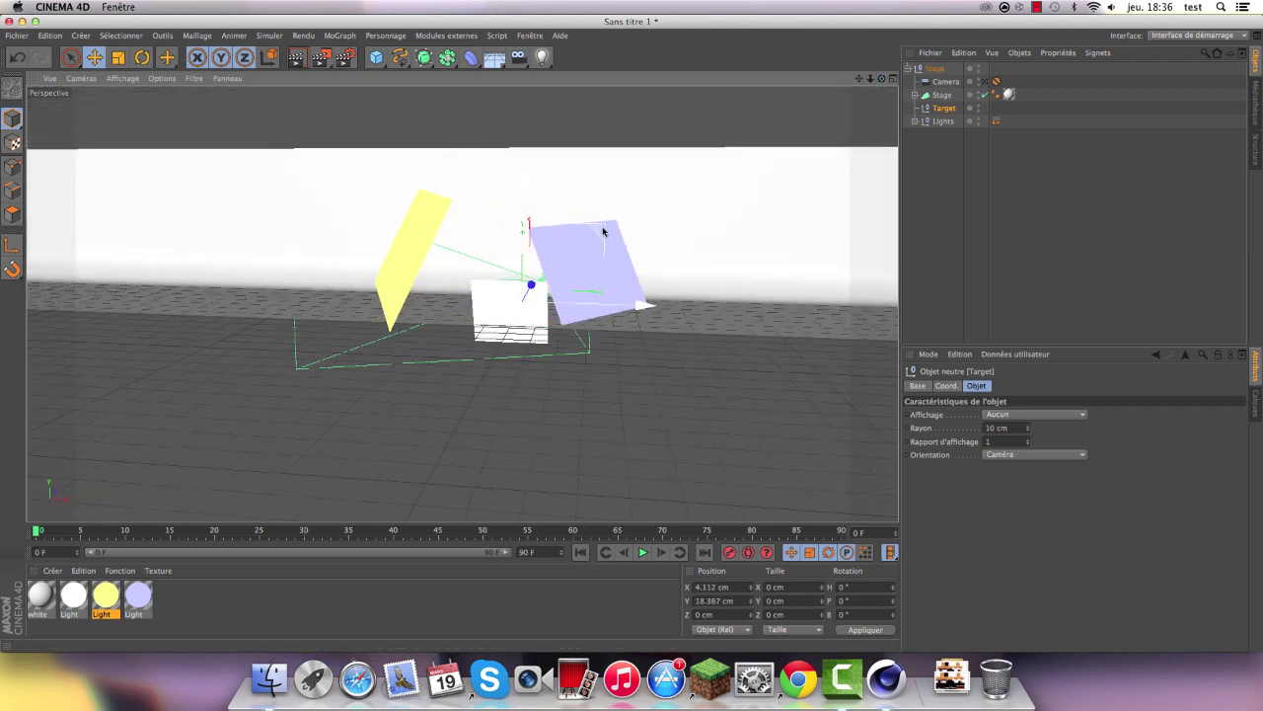
drag(604, 230, 573, 206)
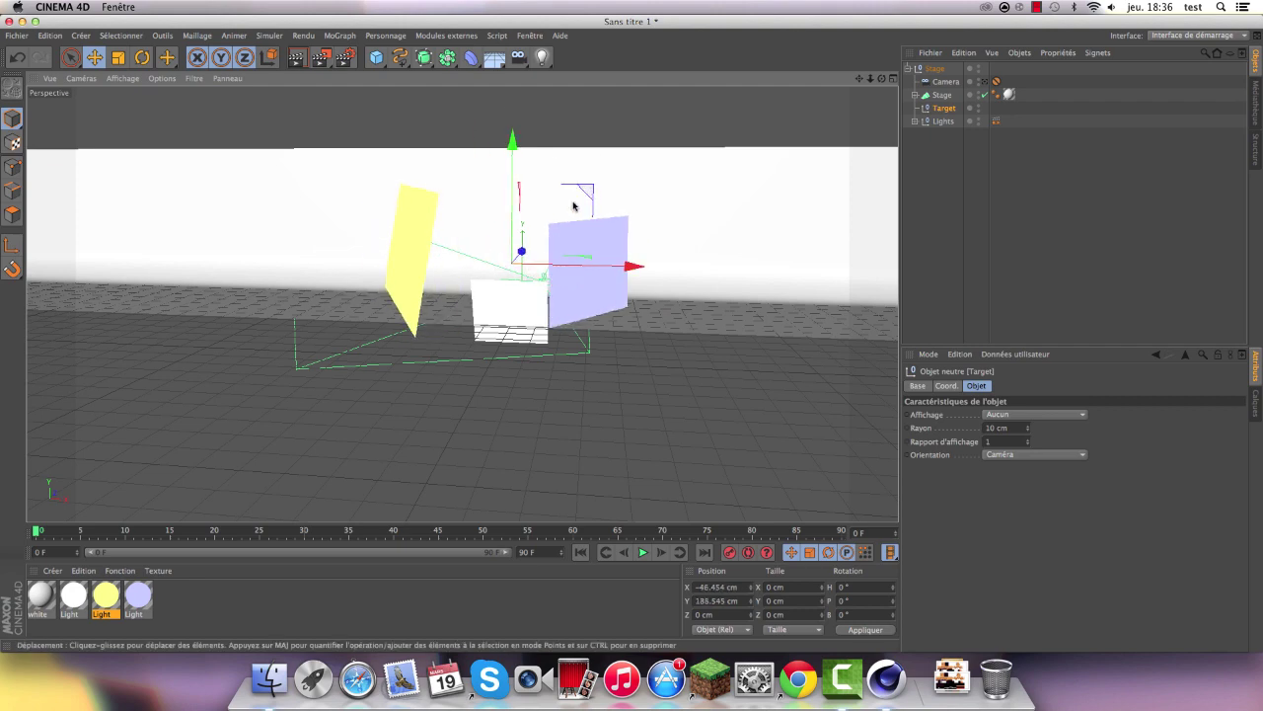
drag(523, 254, 494, 268)
key(super+z)
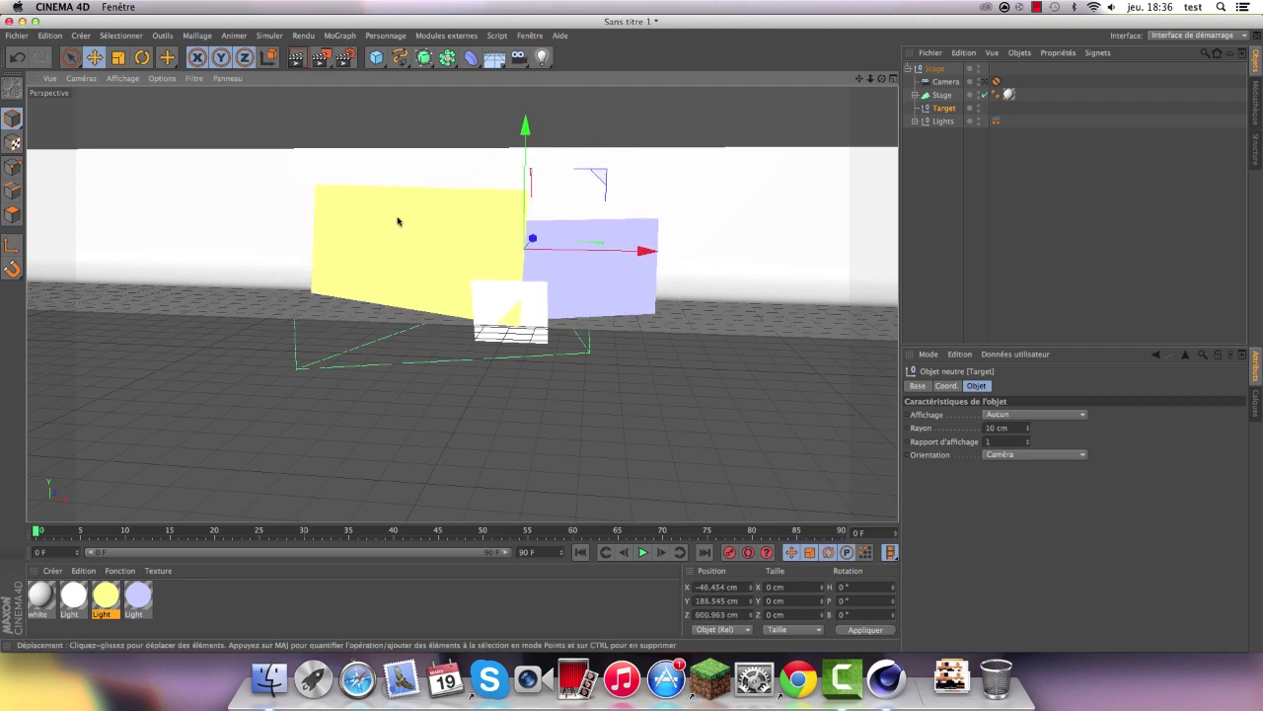
Undo the Target moves to restore the earlier angled light layout
click(16, 57)
click(16, 57)
click(13, 59)
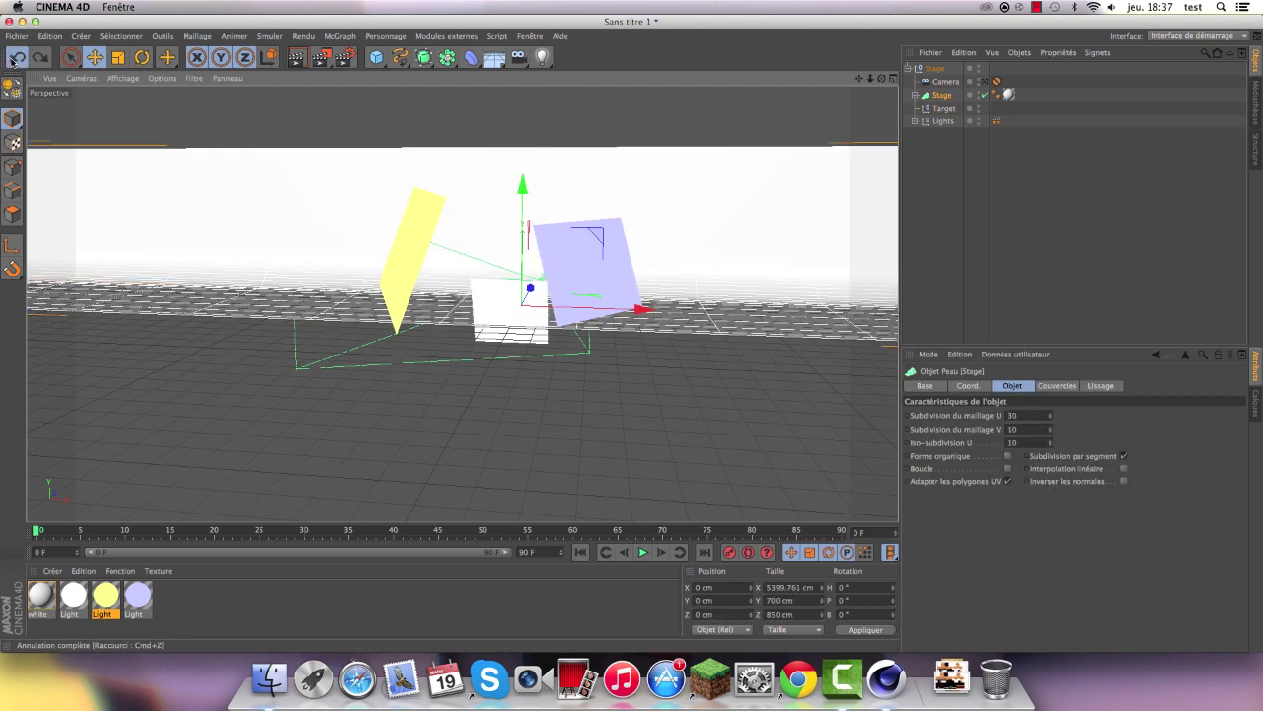
click(13, 59)
click(39, 59)
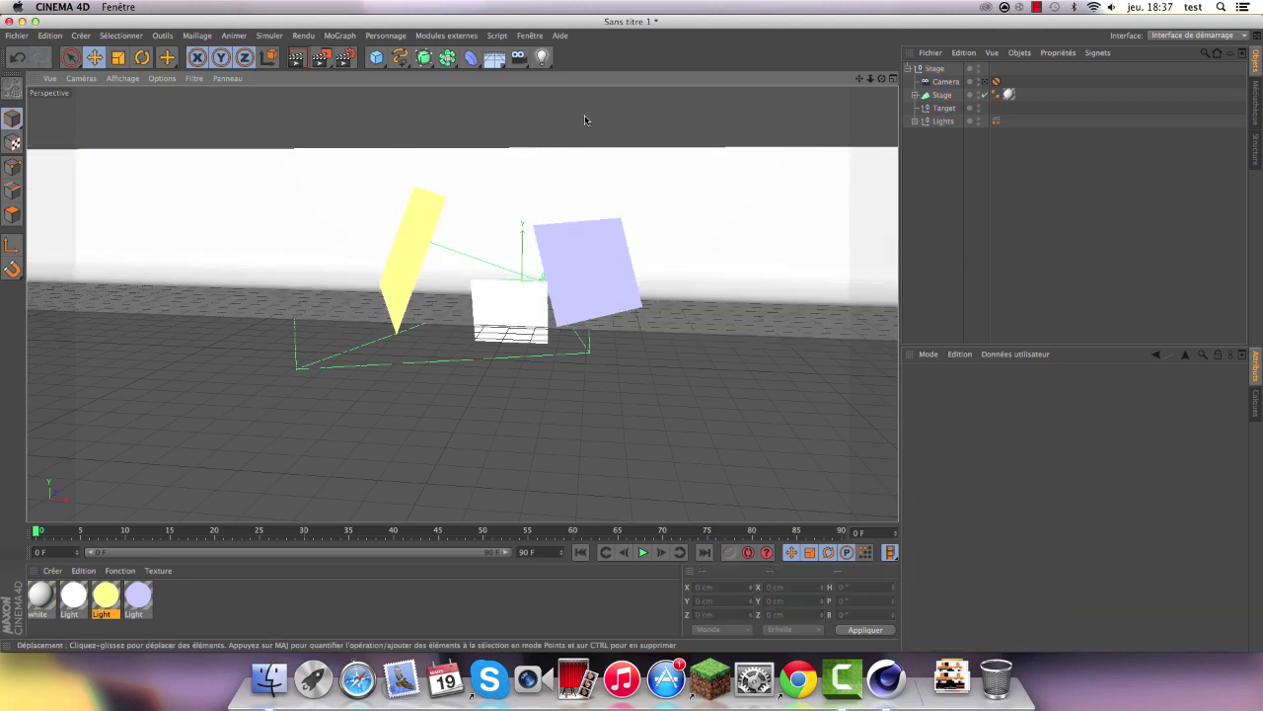
Delete the Camera object after briefly looking through it
click(942, 81)
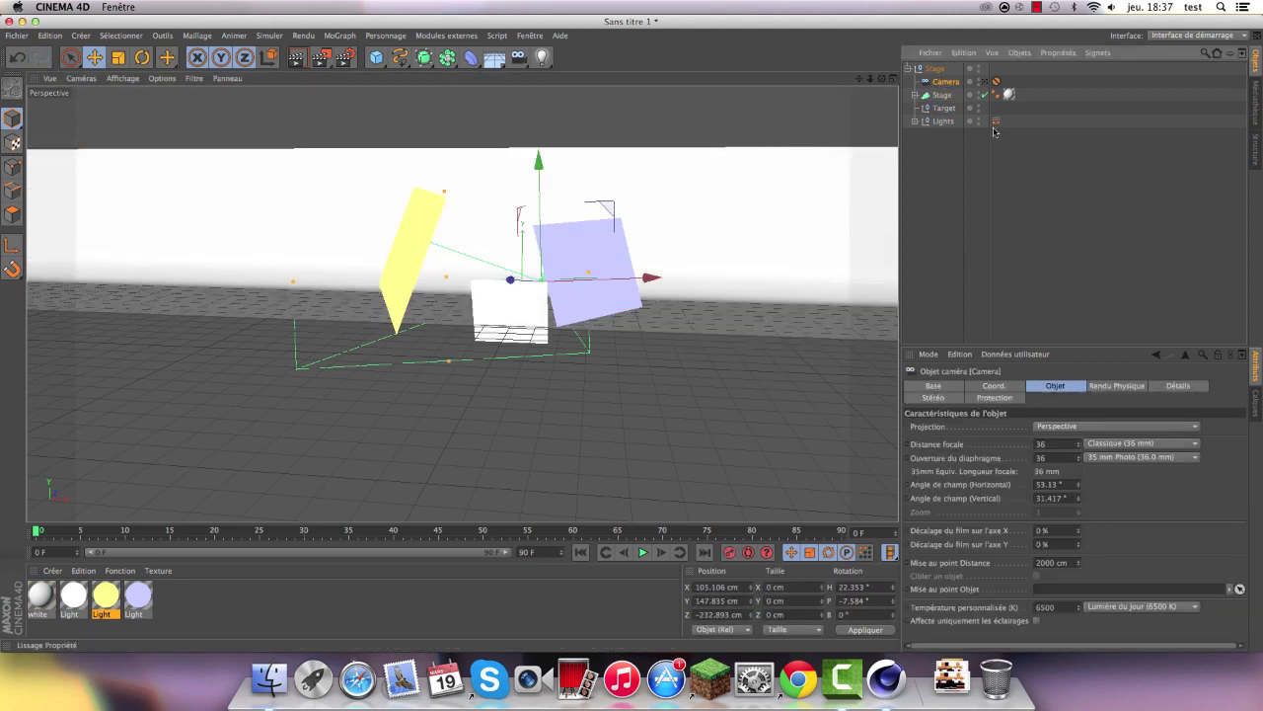
click(990, 82)
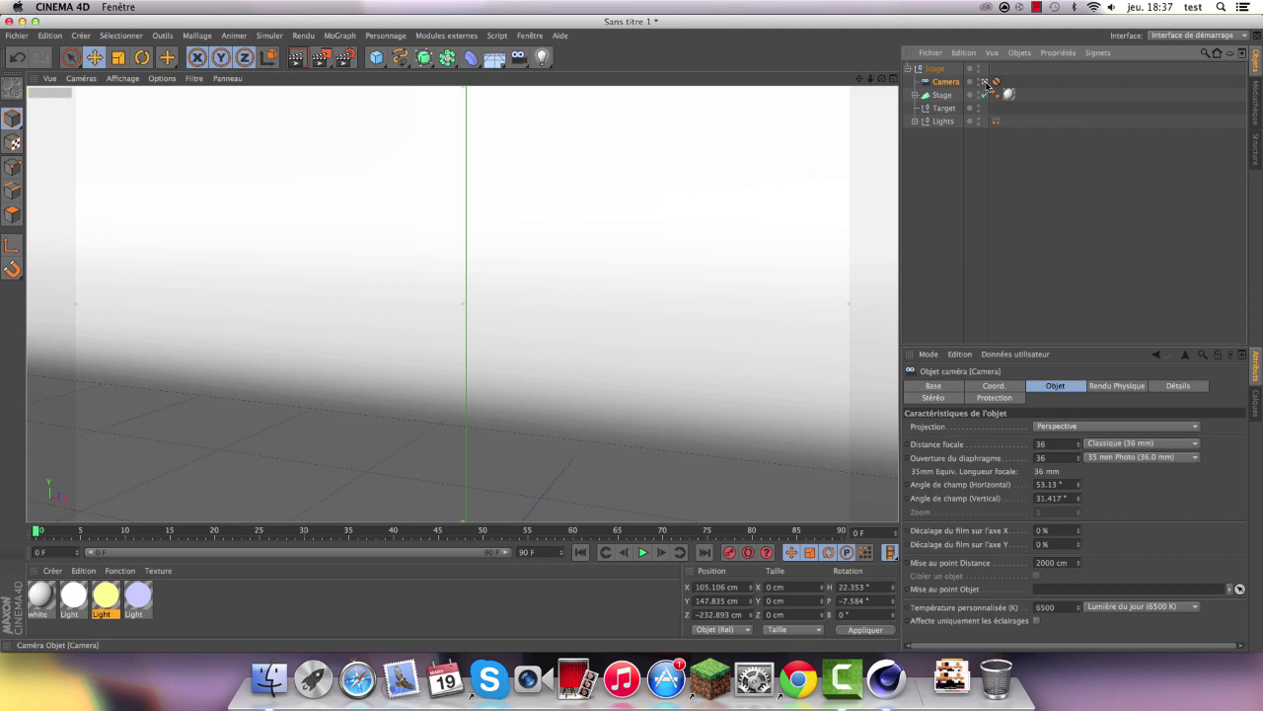
click(986, 82)
key(Delete)
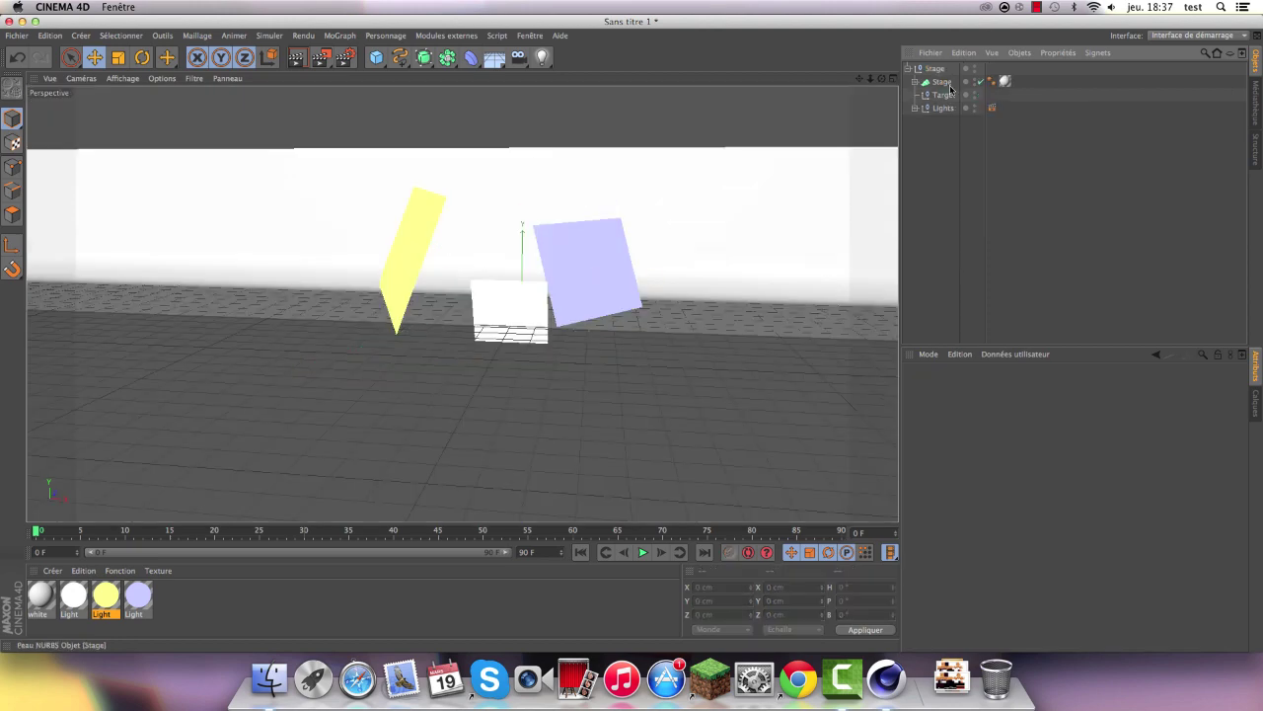
Expand the Lights group to show Light 1, Light 2 and Light3, then select the white material
click(943, 95)
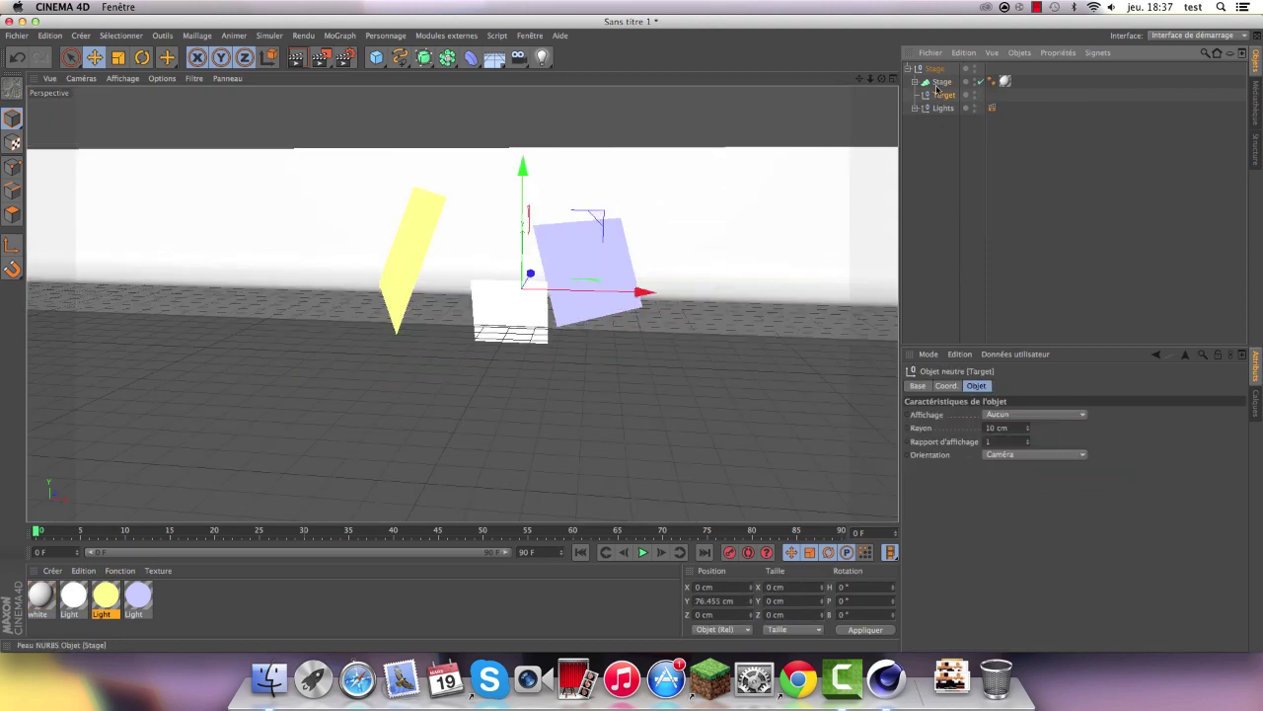
click(937, 108)
click(916, 109)
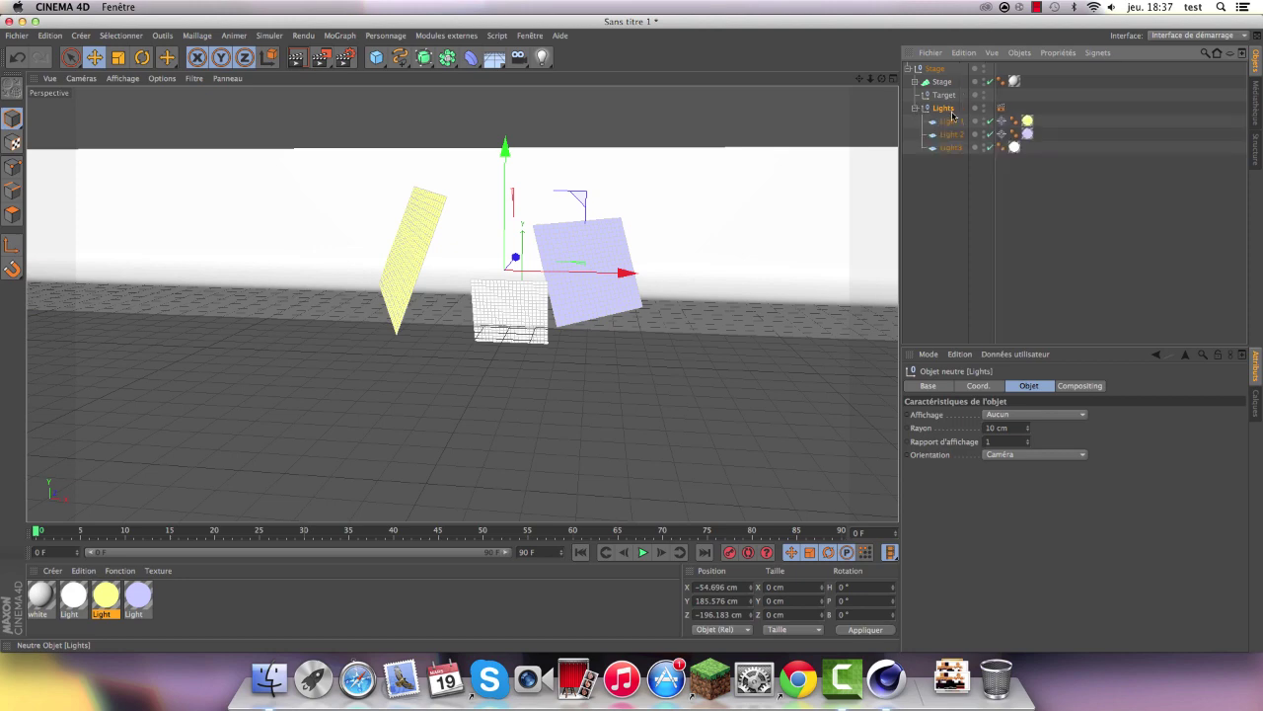
click(951, 120)
click(951, 134)
click(951, 147)
click(950, 120)
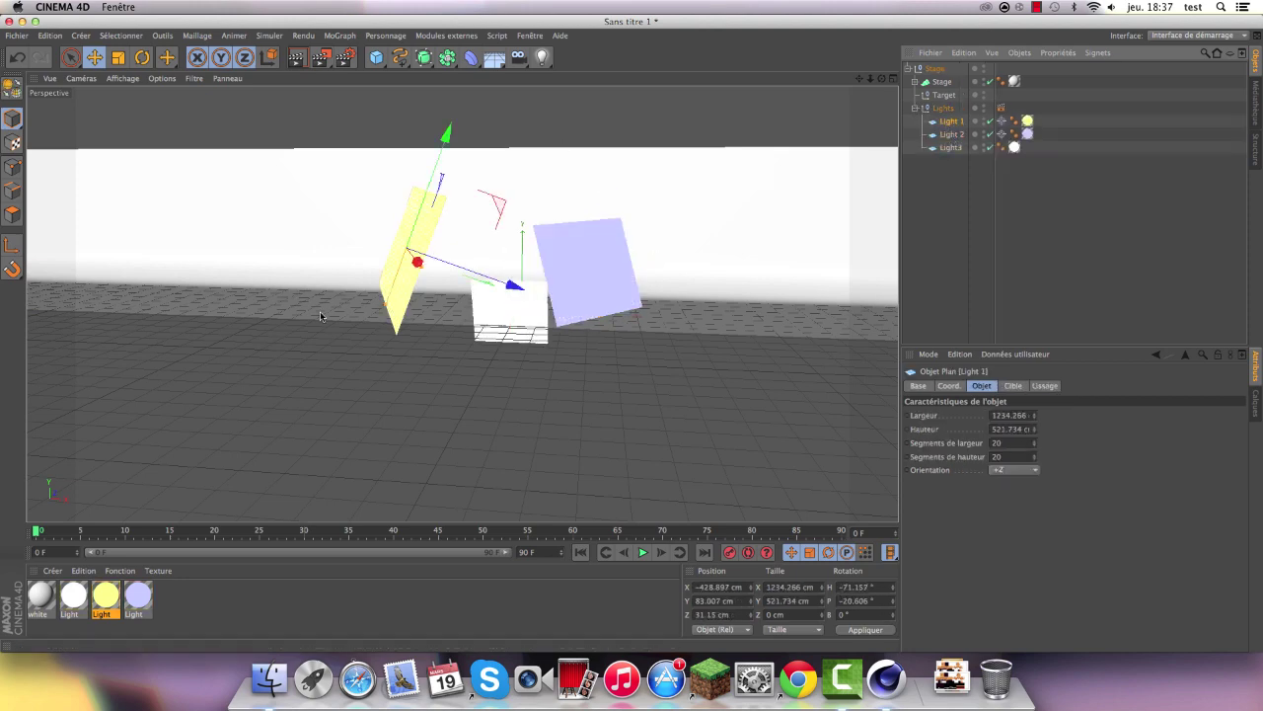
click(49, 592)
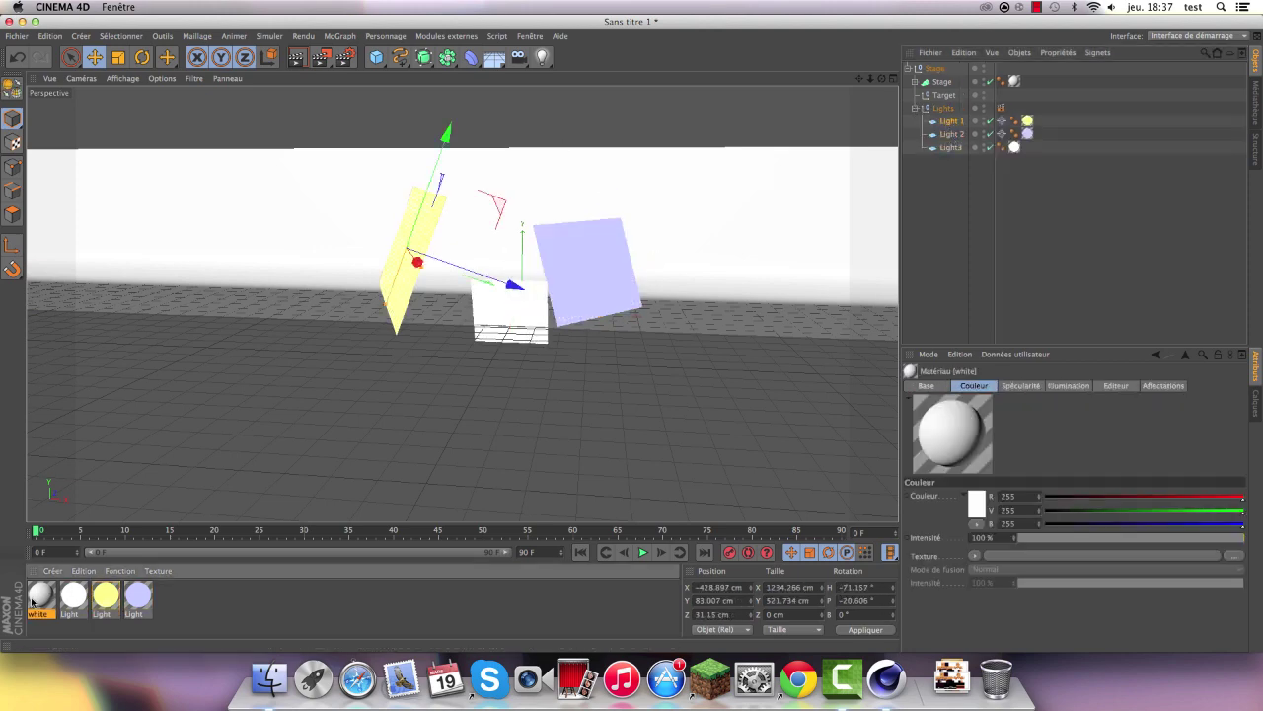
Create a new material named Mat with red luminance and red base colour (R 255, G 0, B 0)
click(226, 277)
double_click(200, 616)
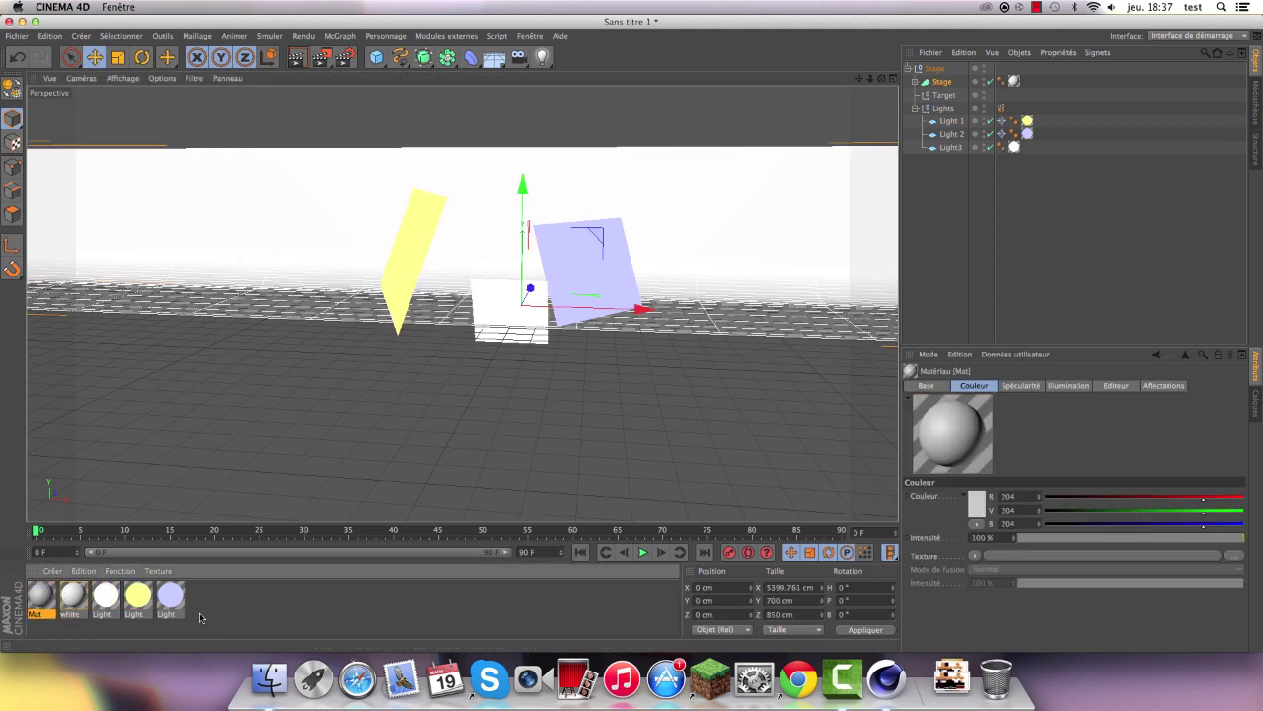
click(219, 604)
double_click(40, 595)
drag(333, 111, 680, 127)
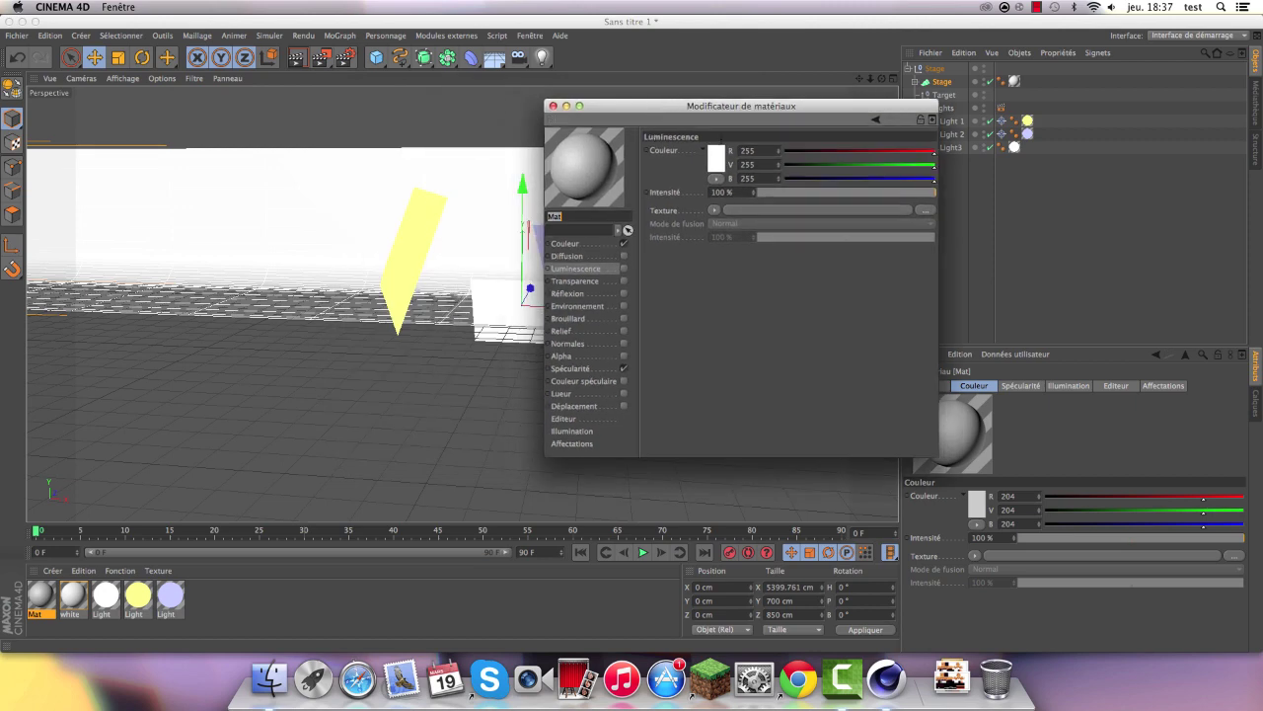
click(716, 163)
click(750, 217)
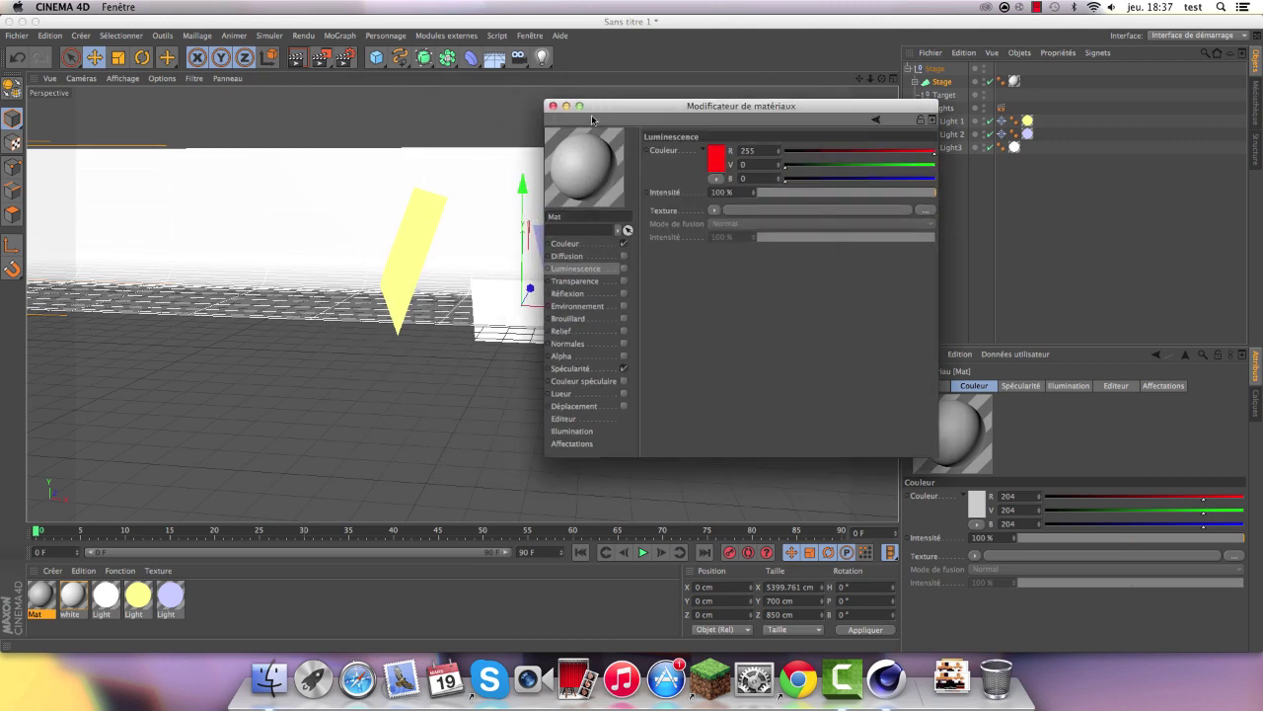
click(564, 243)
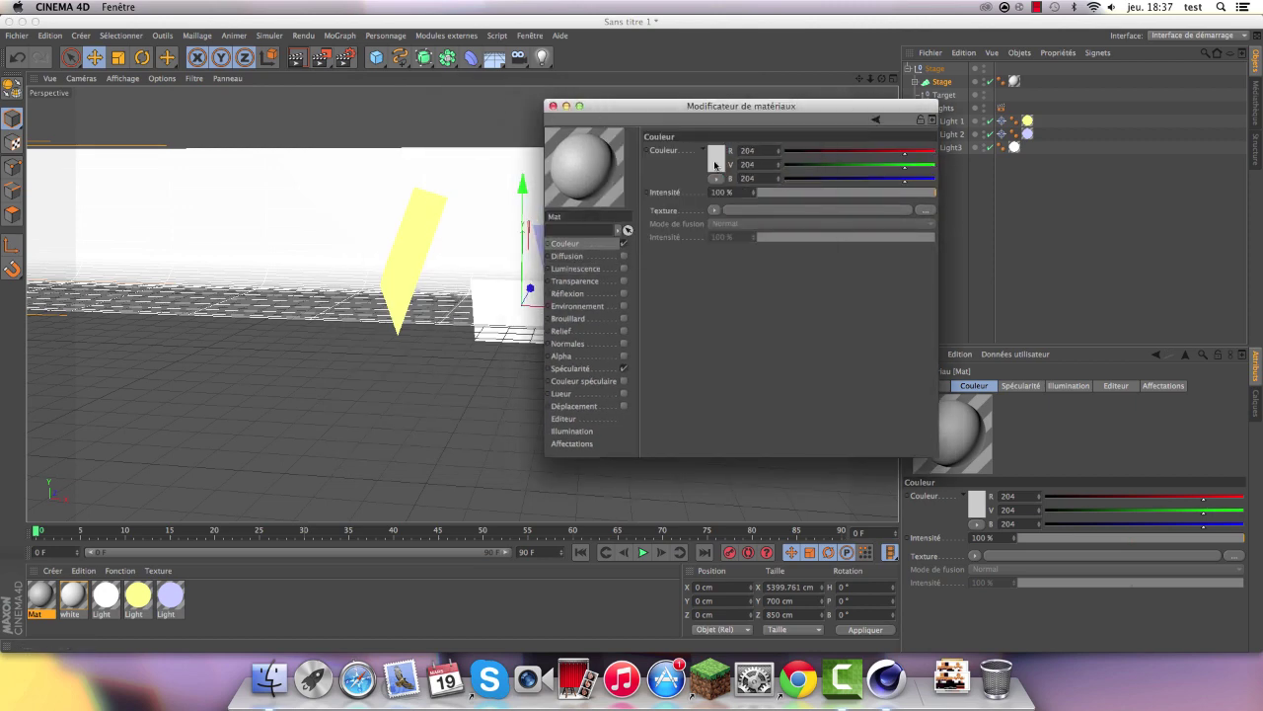
click(716, 158)
click(752, 210)
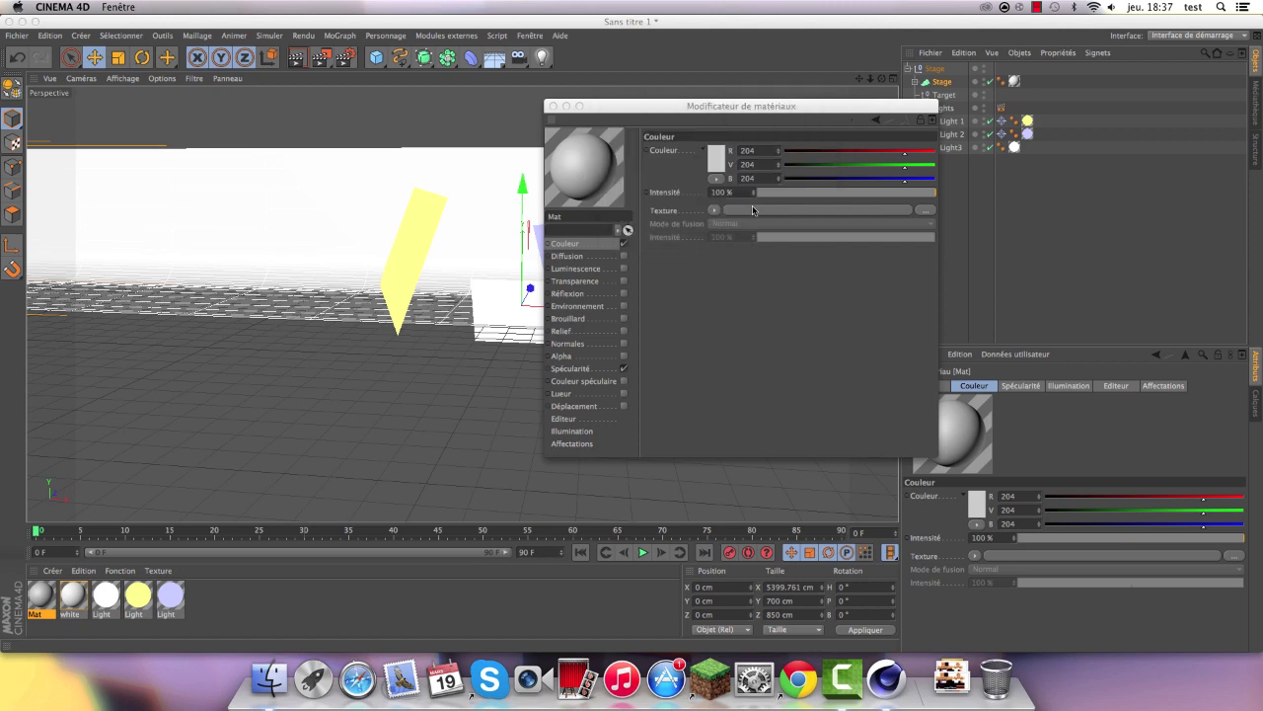
click(554, 105)
Apply Mat to the Stage backdrop and preview a viewport render
drag(276, 244, 301, 187)
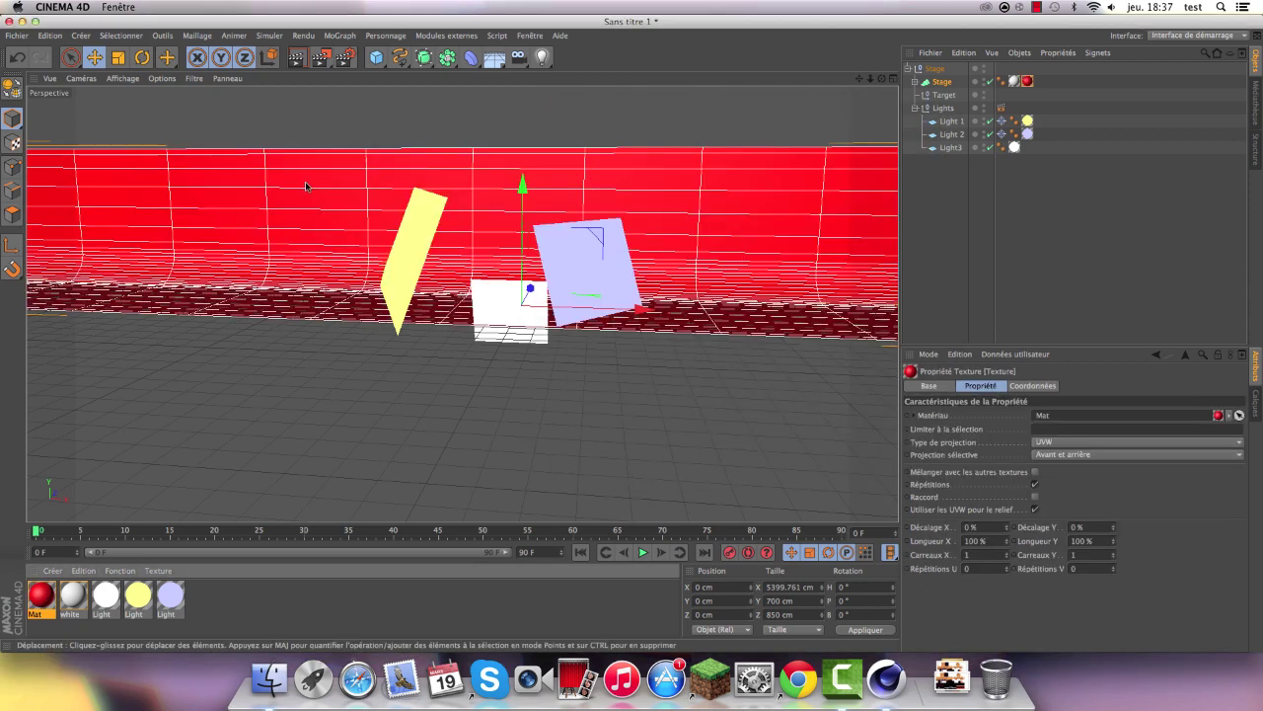
click(296, 56)
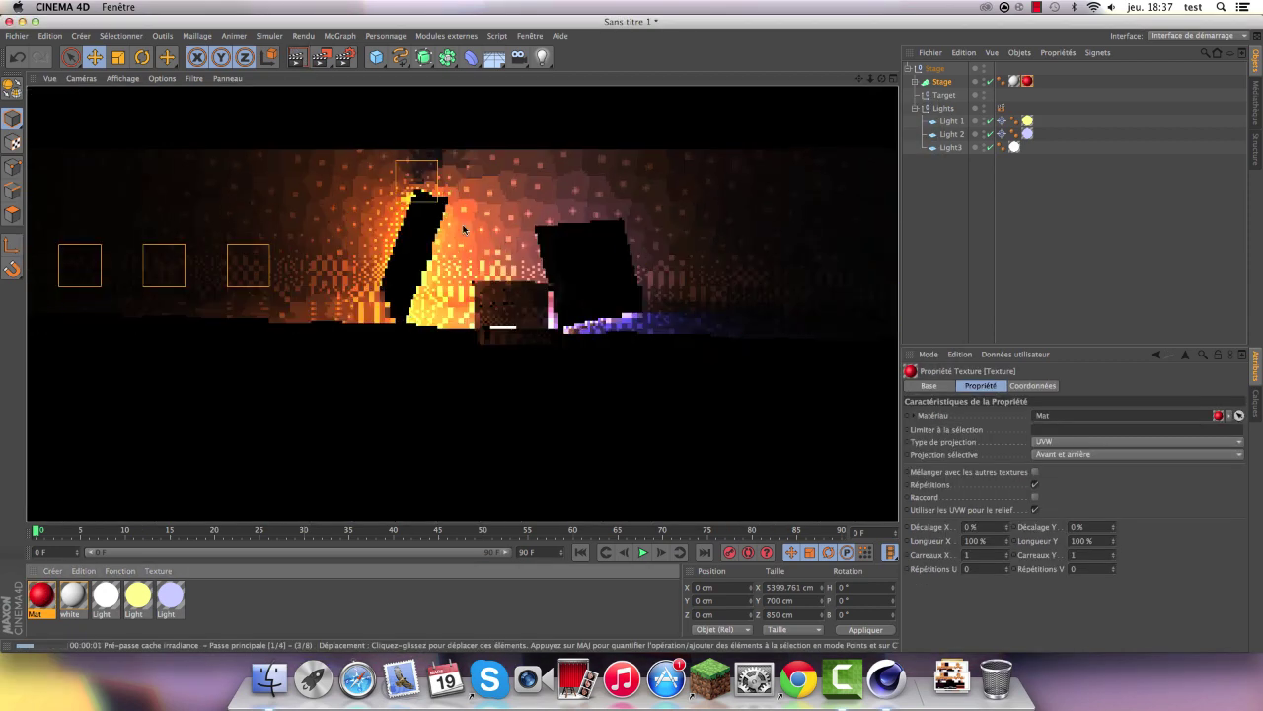
click(467, 237)
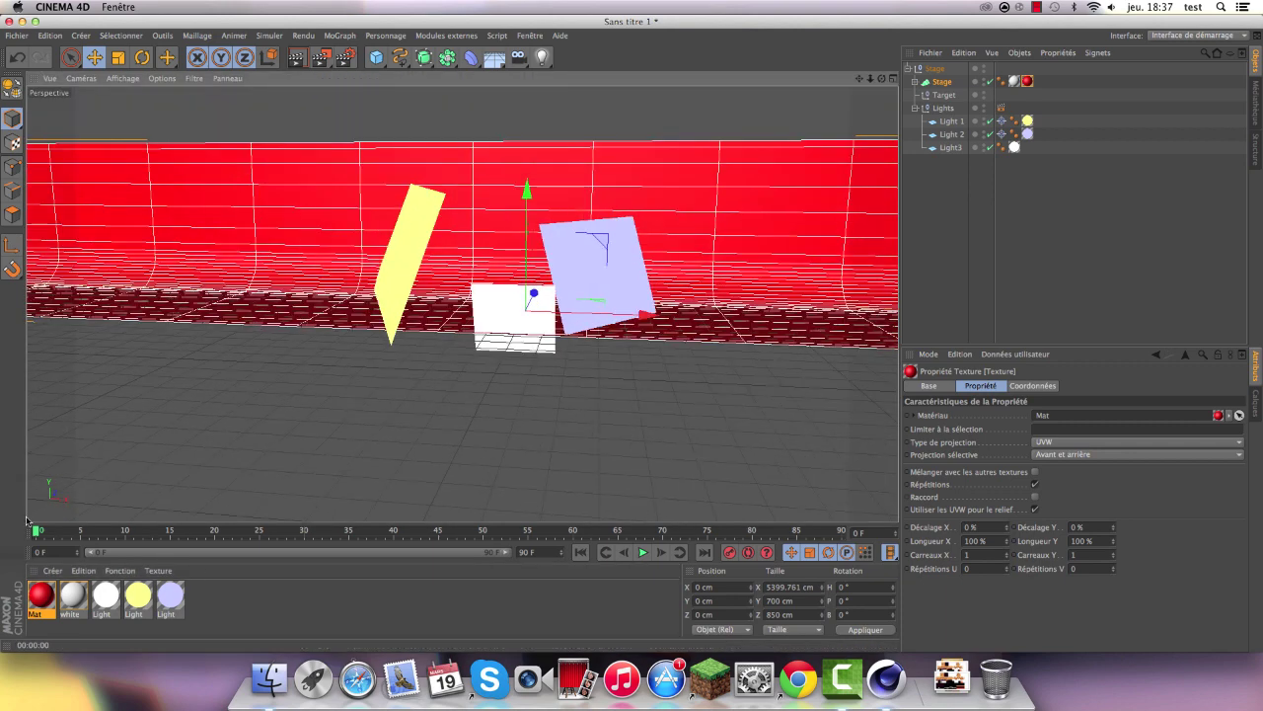
Delete the red Mat material and inspect the backdrop's white material
click(40, 596)
key(Delete)
click(37, 599)
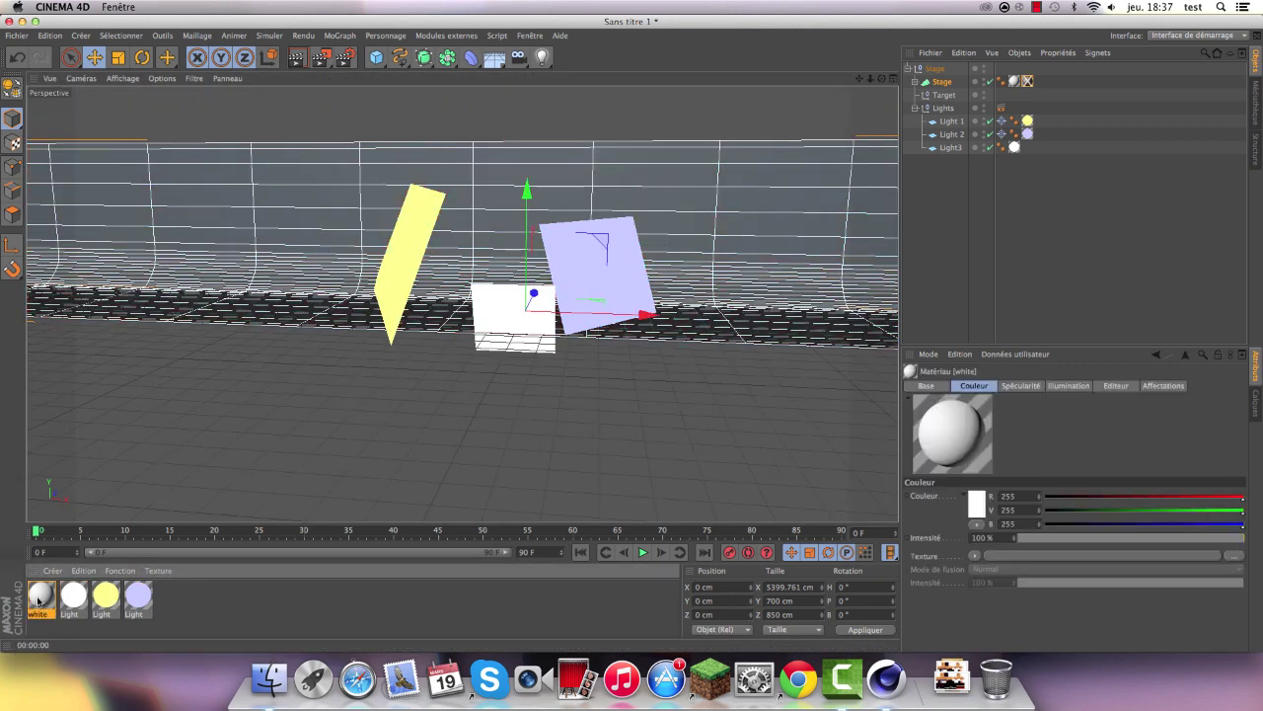
double_click(44, 595)
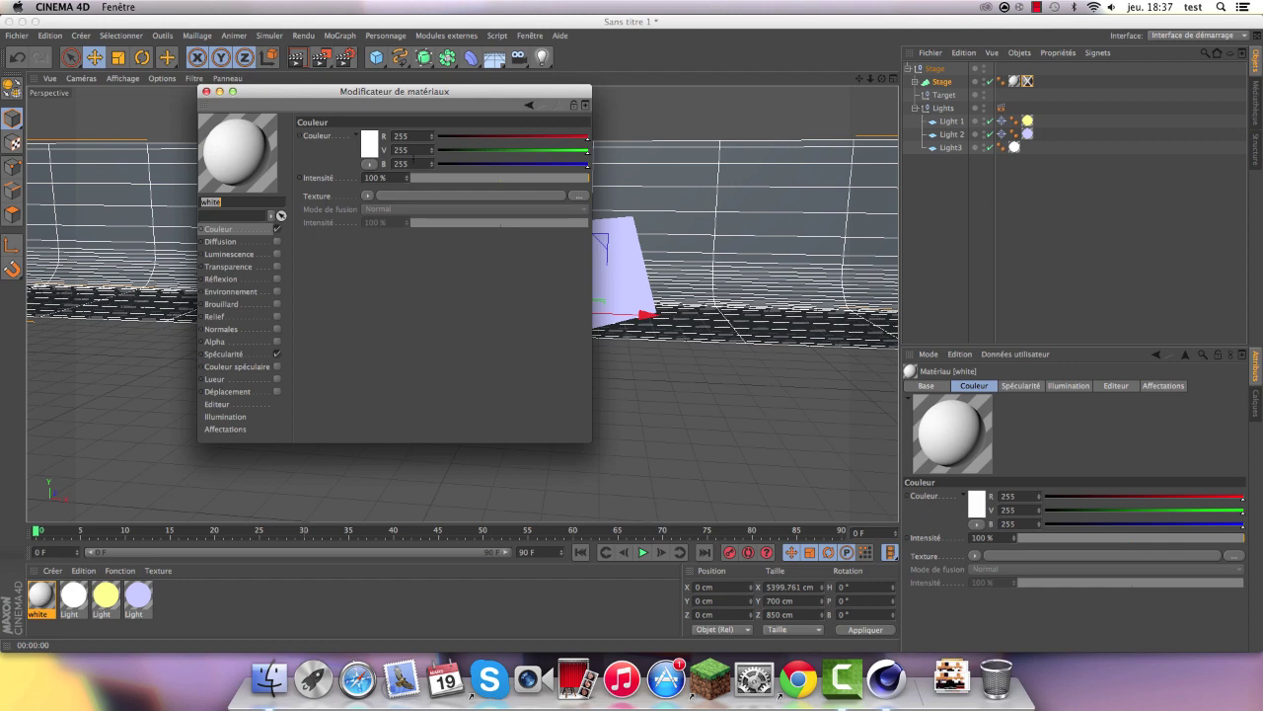
click(206, 91)
Undo to bring back the Mat material, clear the selection and collapse the Stage hierarchy
click(14, 61)
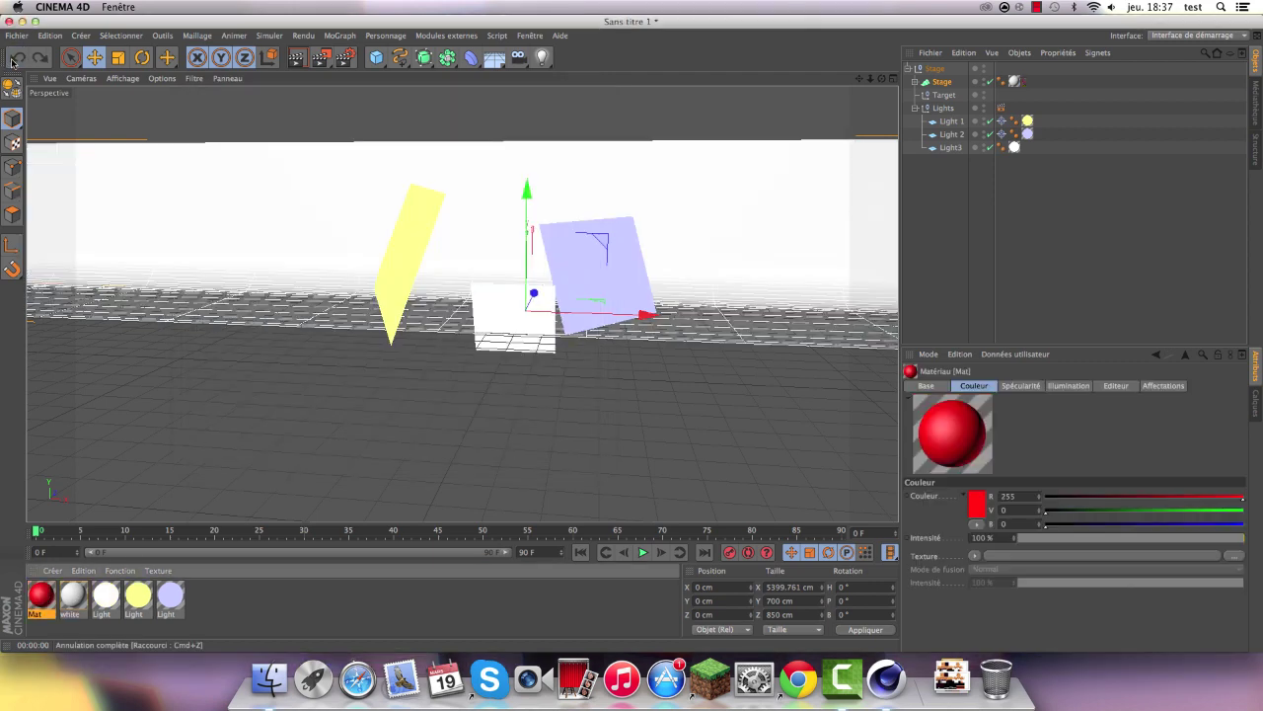
click(328, 132)
scroll(523, 278, up, 3)
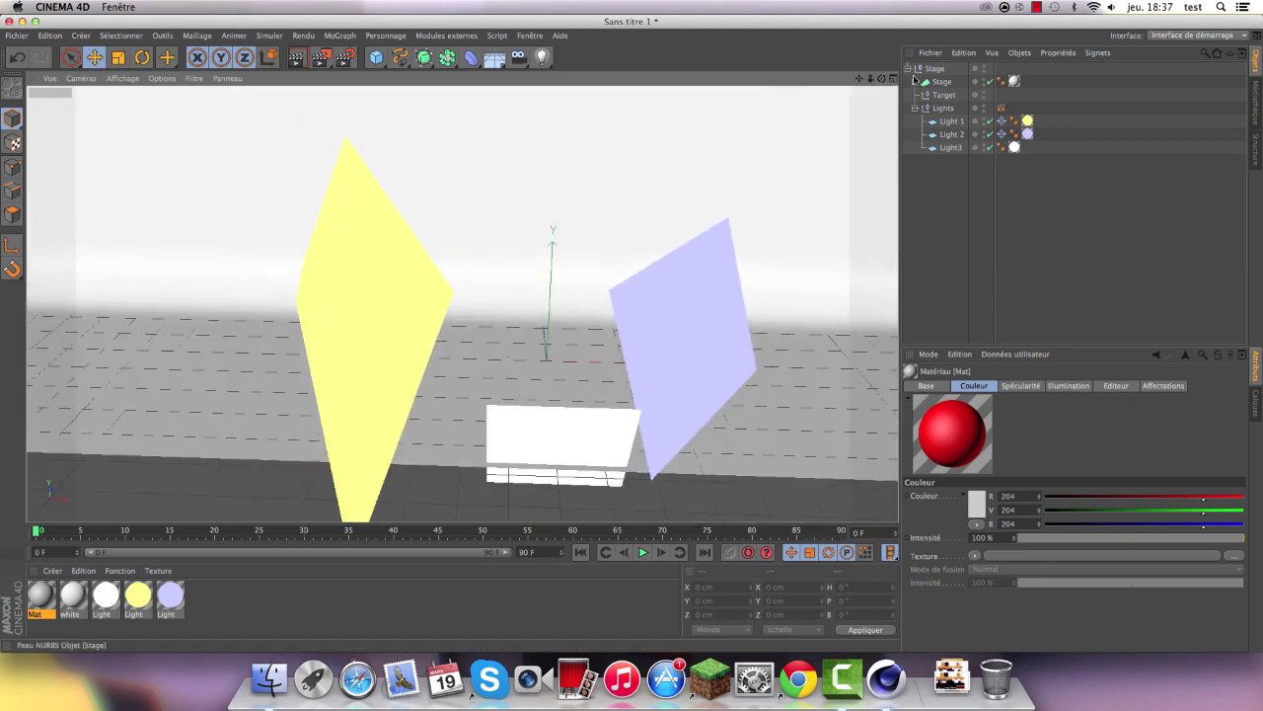
click(908, 68)
Zoom the view out and back in, then select the white light plane
scroll(552, 203, down, 3)
scroll(583, 290, up, 3)
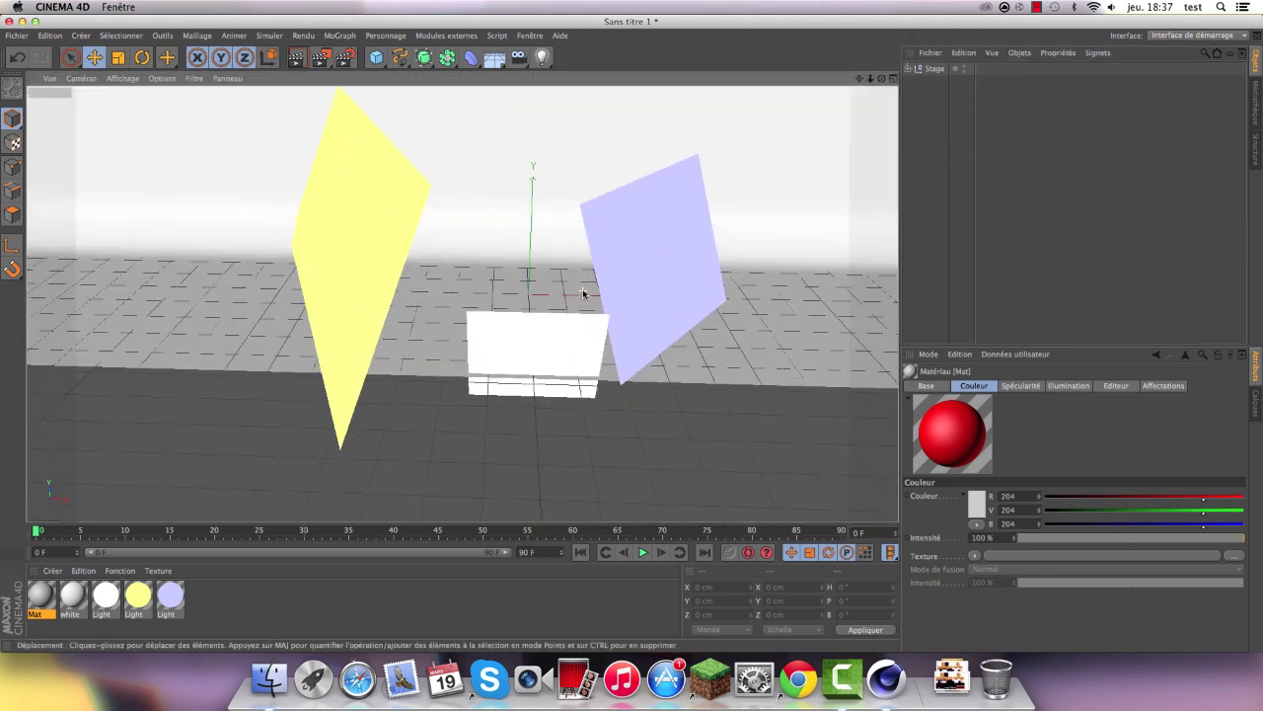
scroll(547, 293, up, 3)
scroll(547, 293, up, 3)
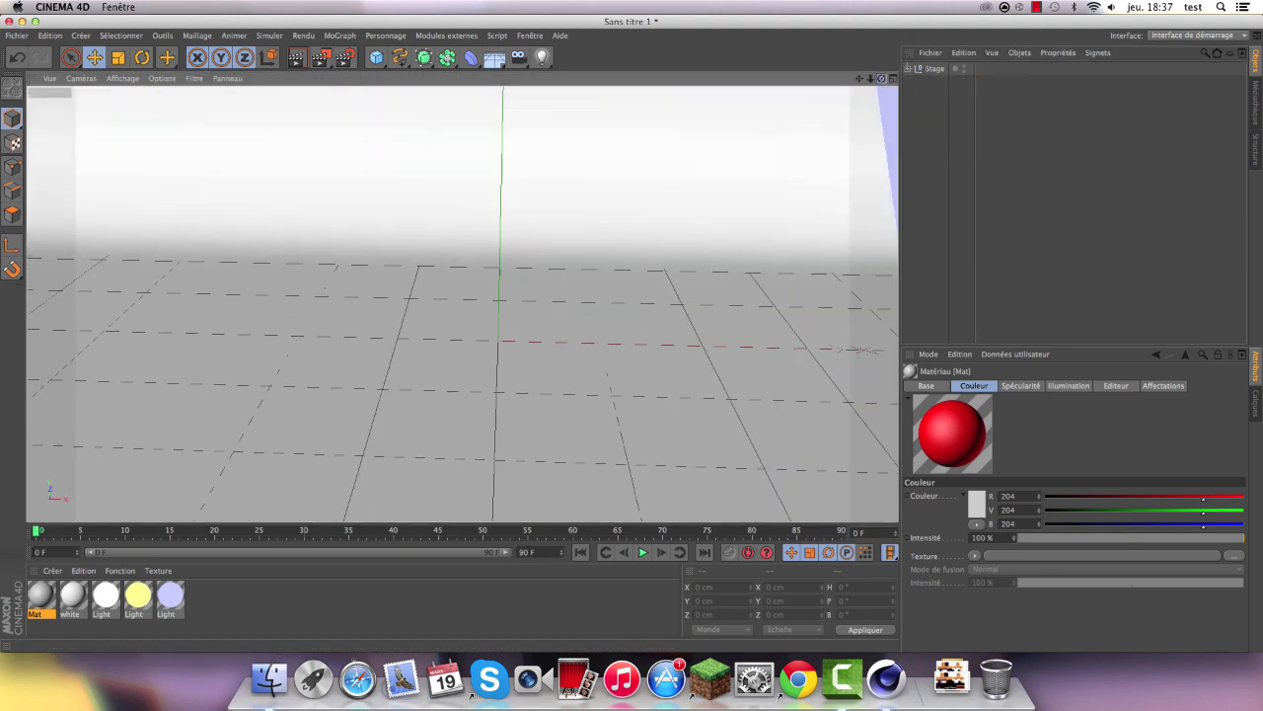
drag(869, 78, 859, 78)
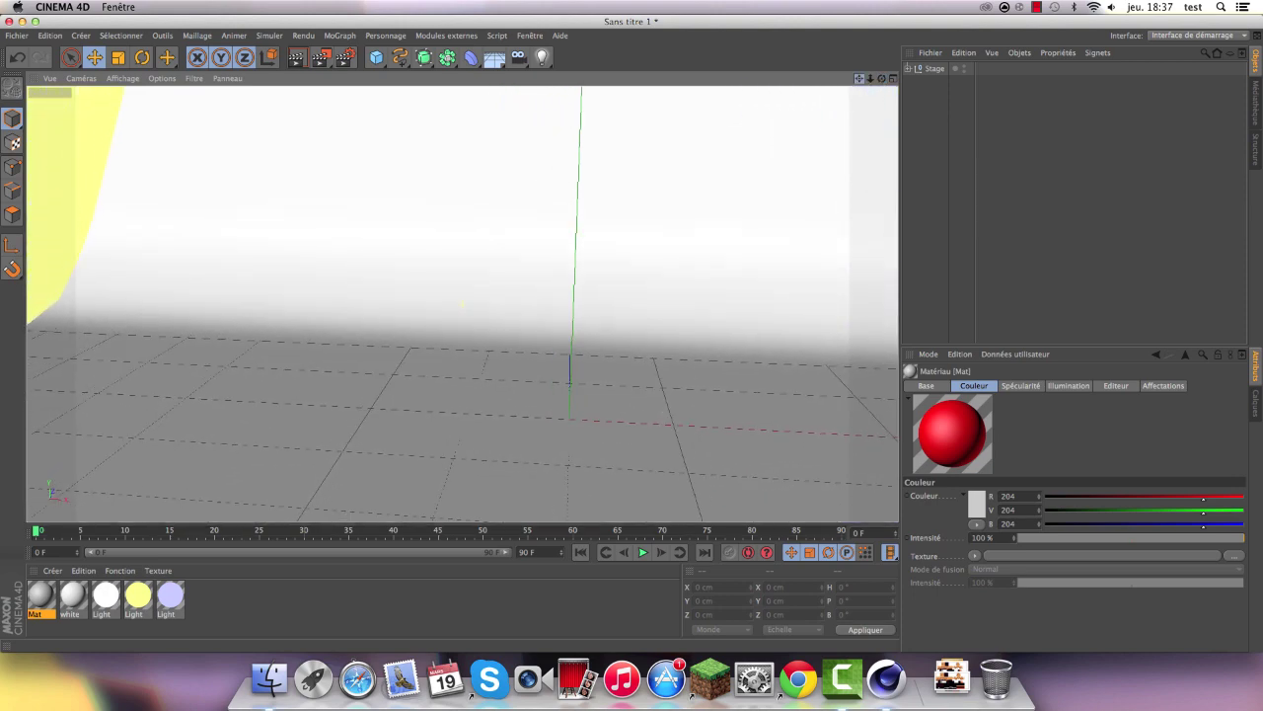
scroll(522, 263, down, 3)
scroll(485, 394, down, 2)
scroll(529, 279, up, 3)
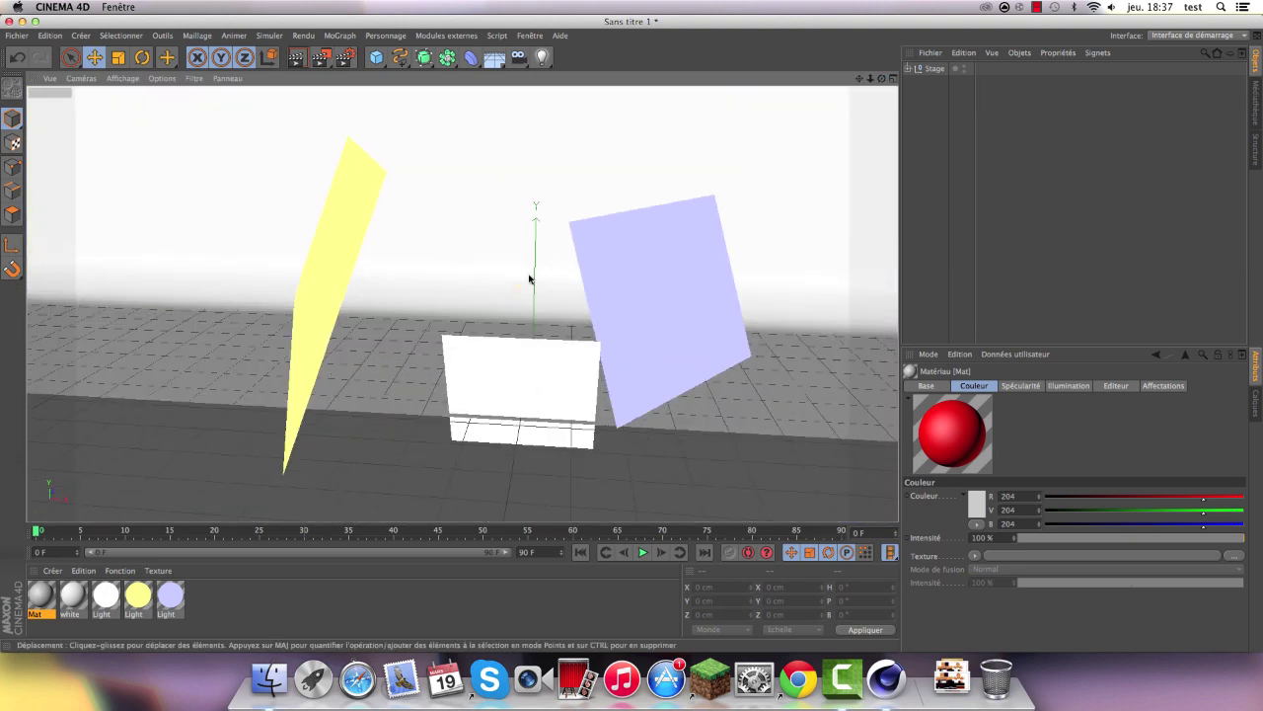
scroll(492, 392, down, 2)
click(501, 387)
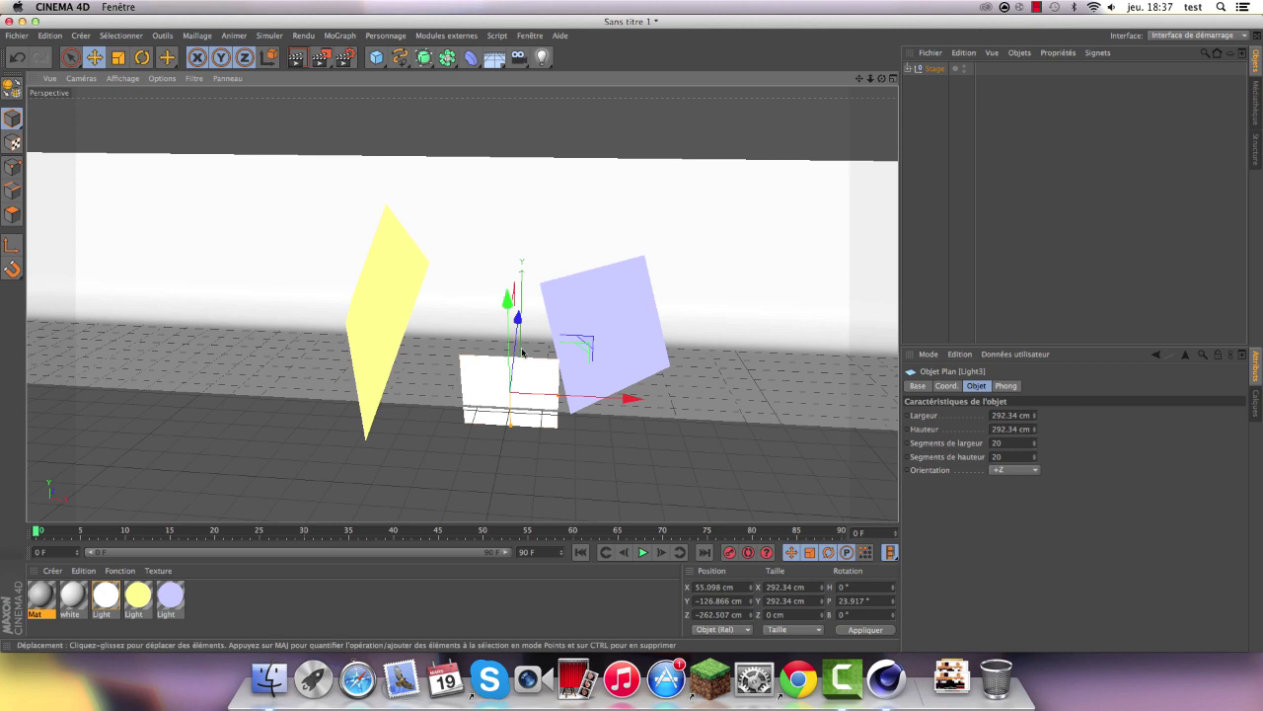
Reposition the white, yellow and lavender light planes
drag(517, 340, 398, 329)
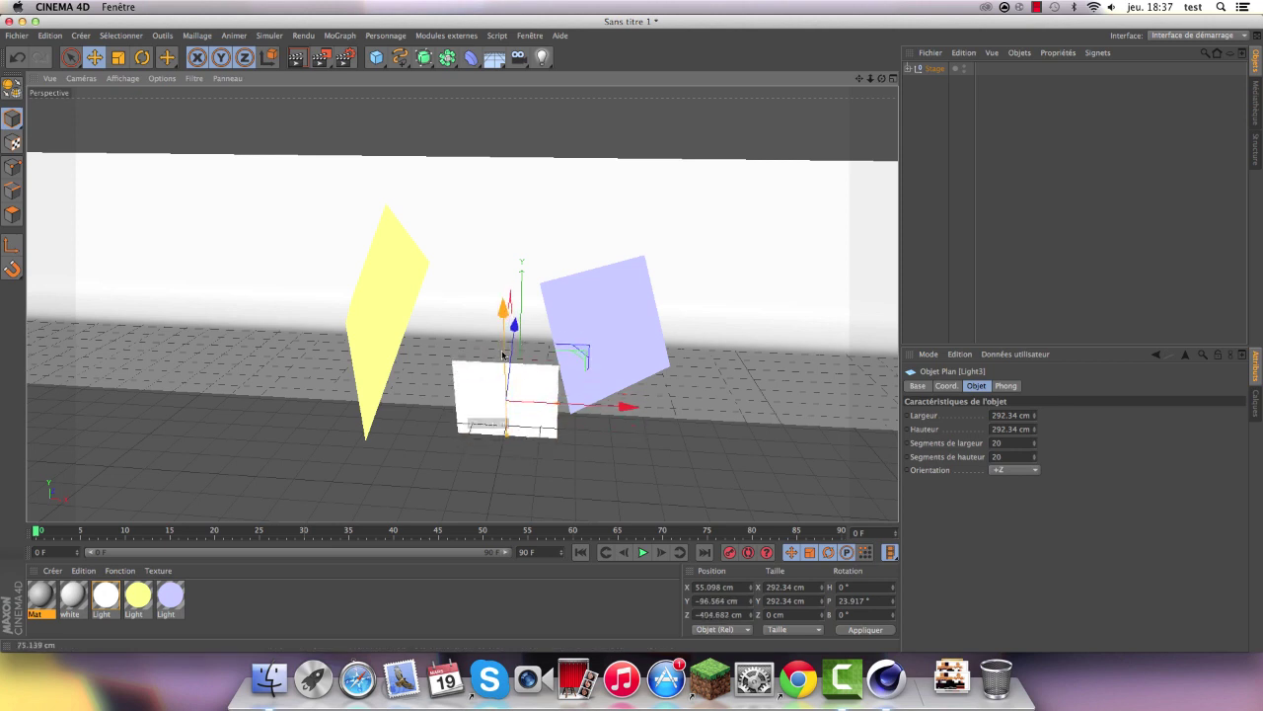
click(399, 329)
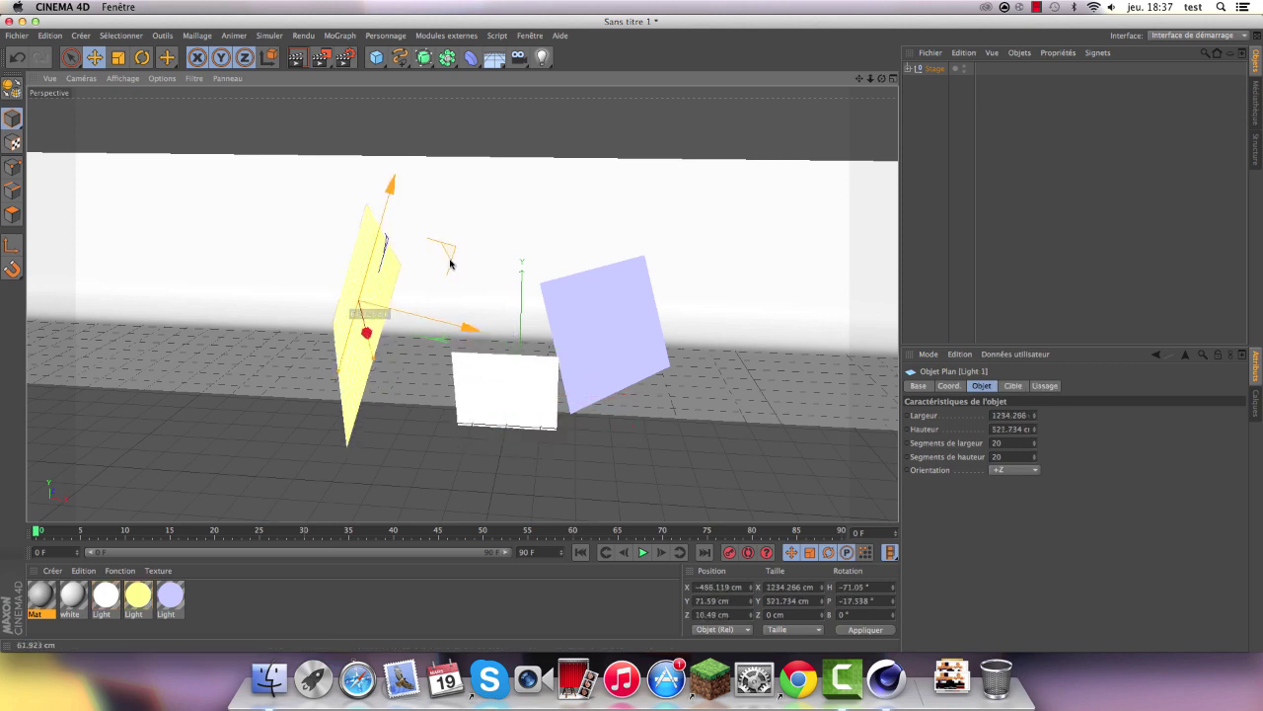
click(600, 310)
drag(536, 271, 565, 283)
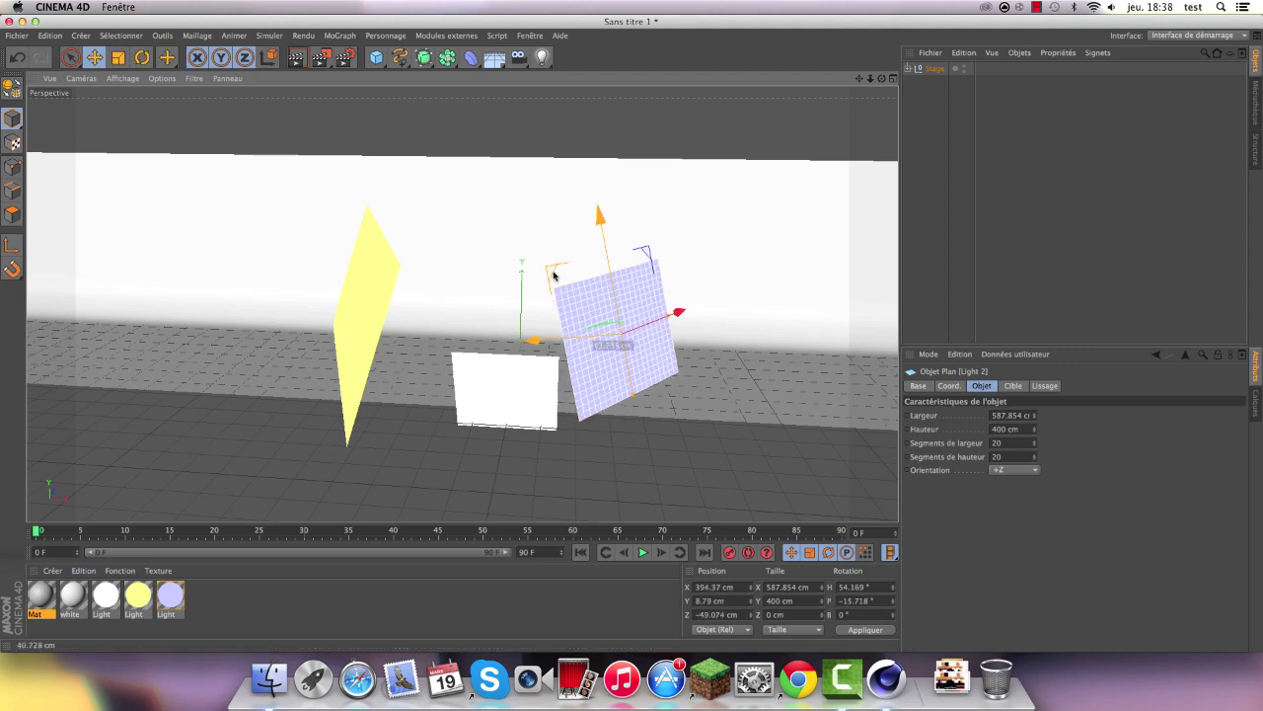
scroll(508, 336, up, 2)
scroll(513, 344, up, 4)
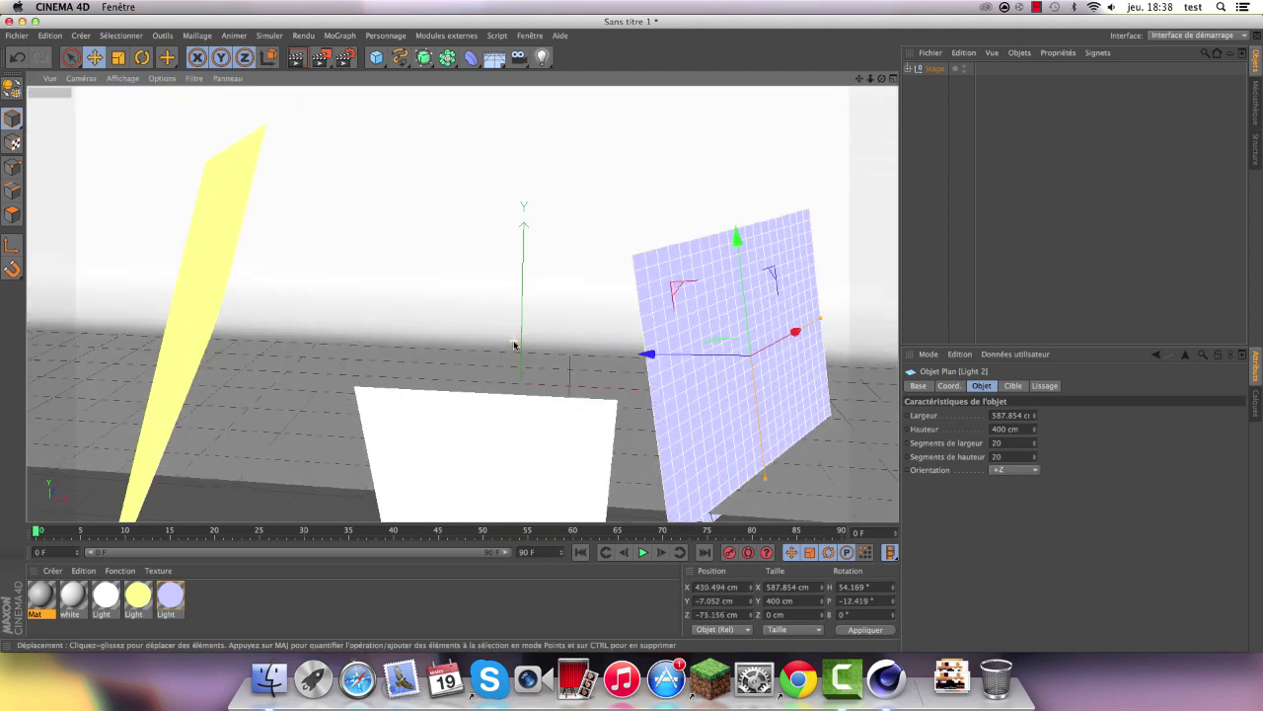
Scale the Stage backdrop deeper, from 850 cm to 1929.33 cm in Z
click(516, 343)
scroll(514, 341, down, 2)
scroll(514, 337, down, 3)
scroll(513, 336, down, 3)
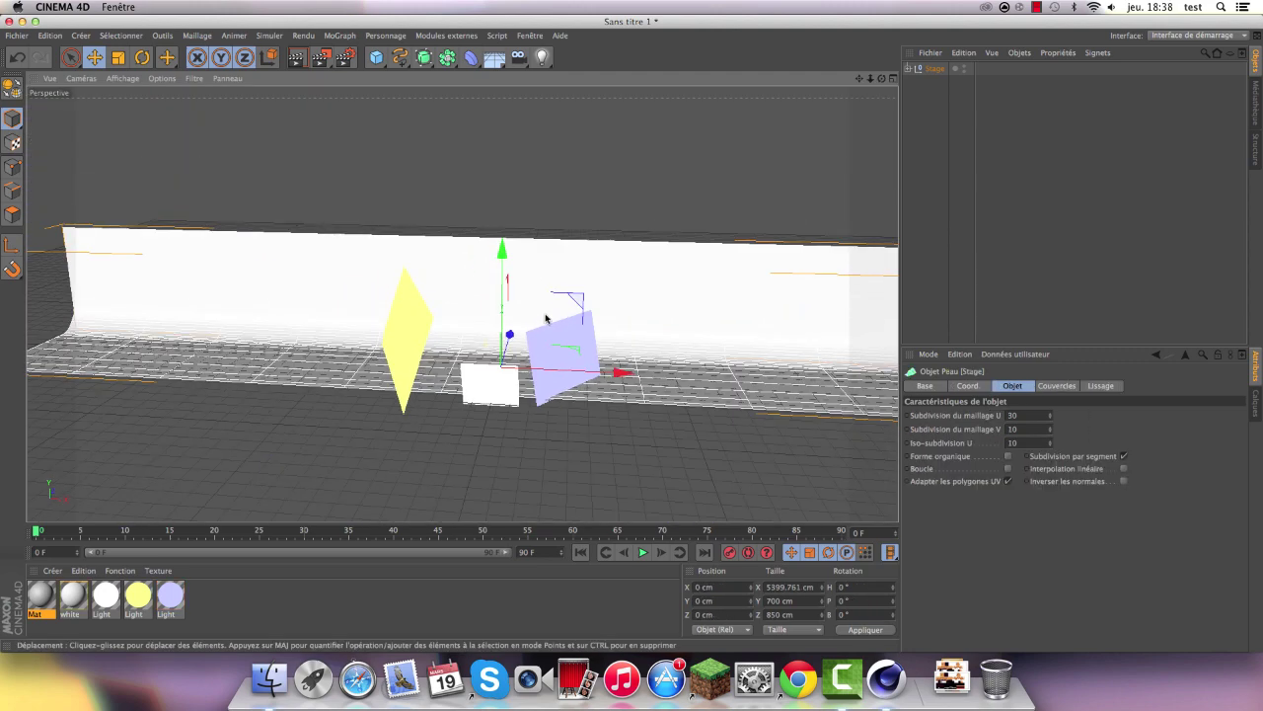
scroll(484, 321, down, 1)
scroll(477, 316, up, 1)
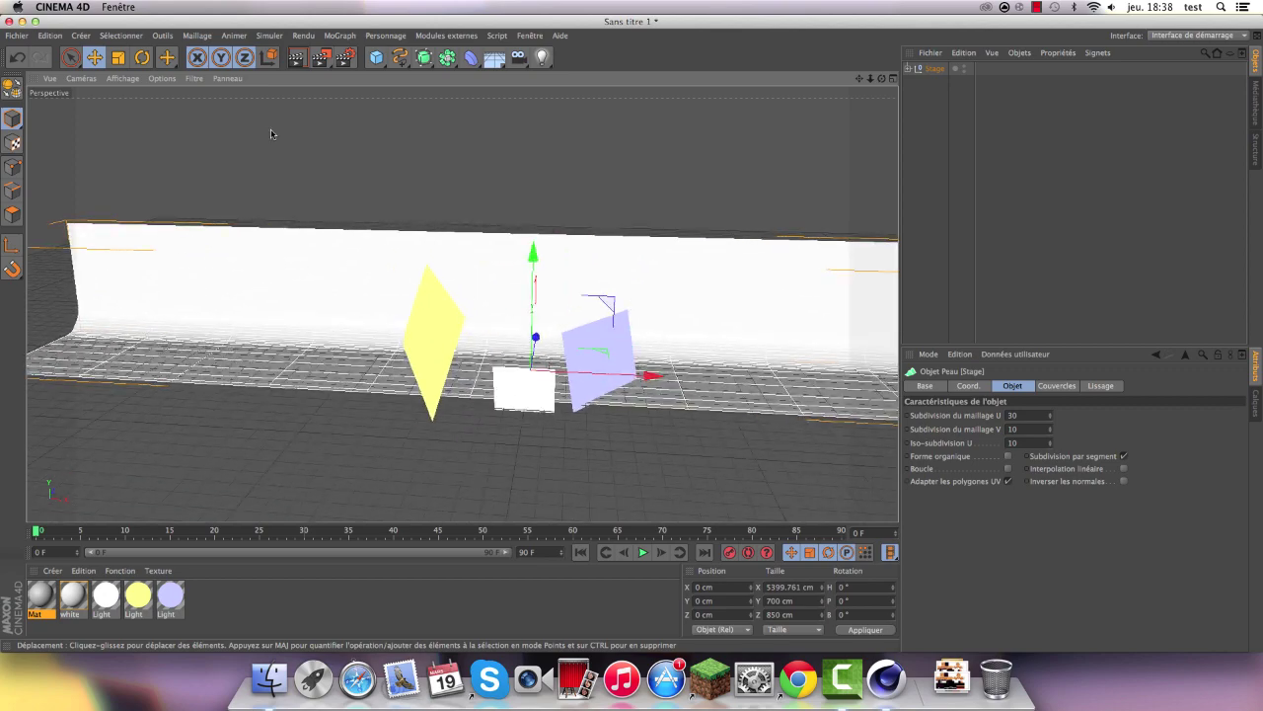
click(117, 57)
drag(536, 333, 552, 302)
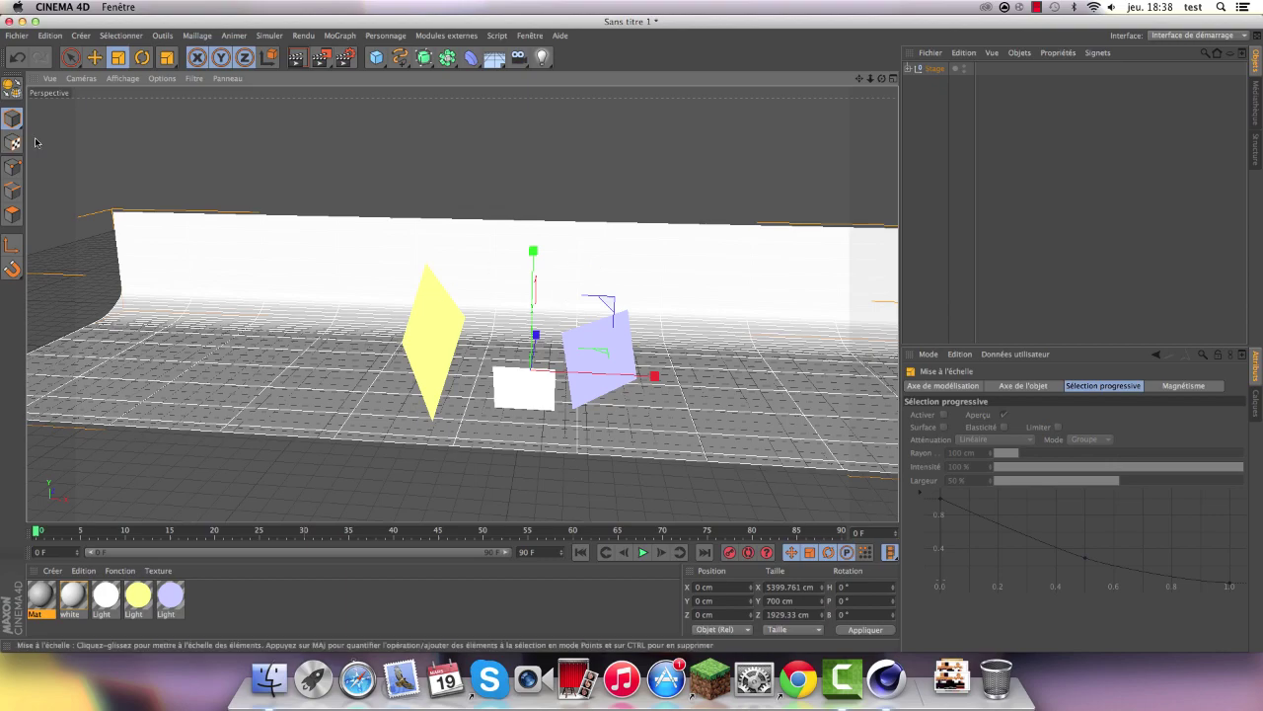
Move the backdrop slightly toward the camera
click(70, 57)
scroll(549, 337, down, 2)
scroll(549, 337, up, 2)
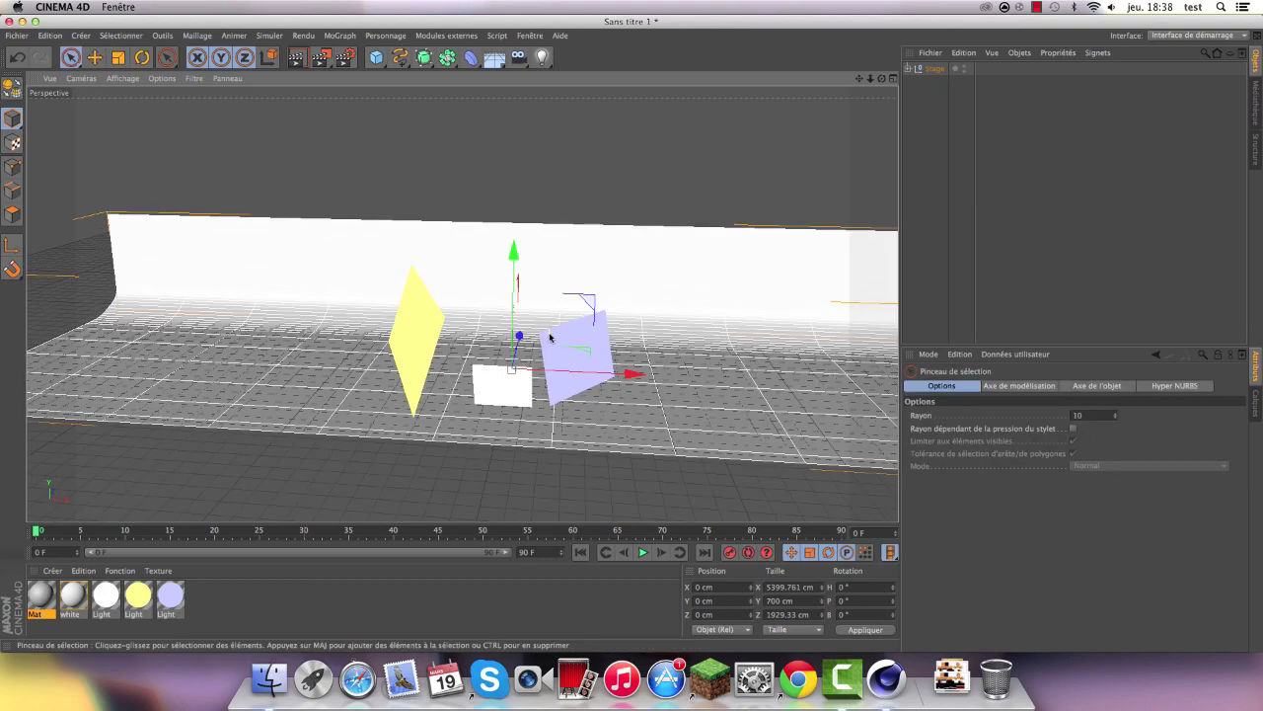
drag(520, 336, 496, 382)
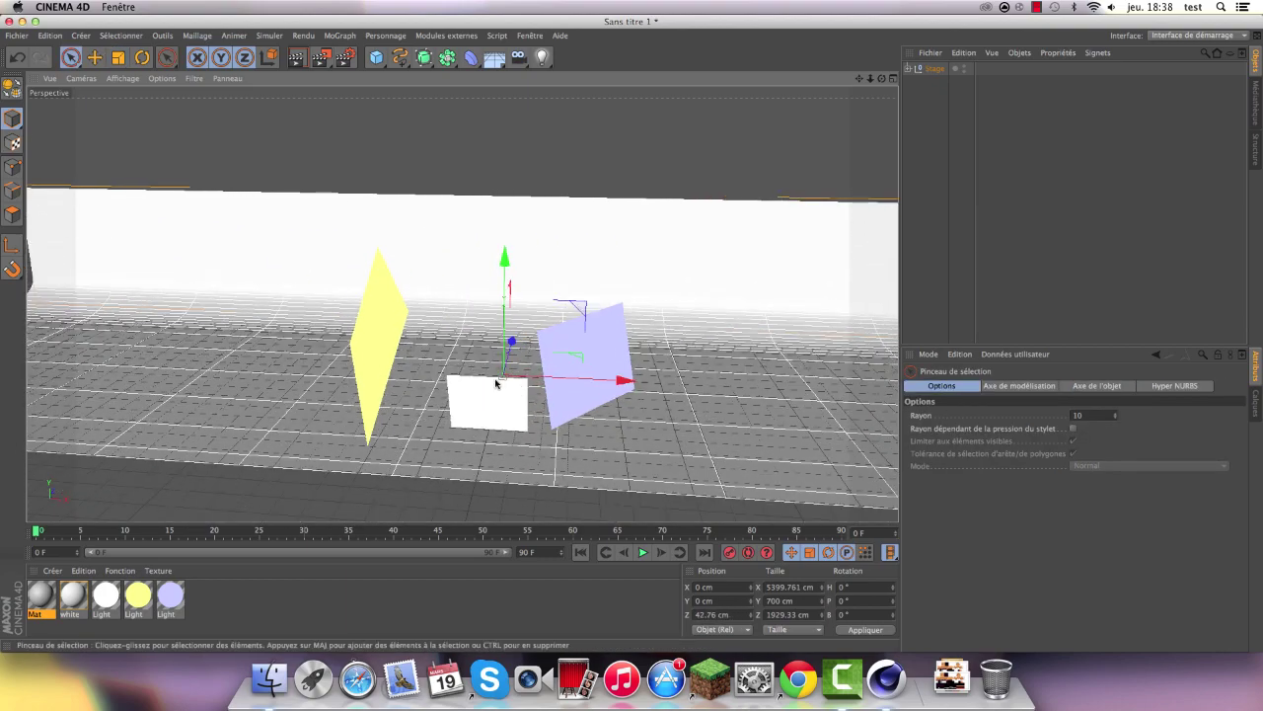
Undo the backdrop's forward move and orbit around the scene
scroll(489, 380, up, 2)
scroll(473, 375, up, 2)
scroll(454, 369, up, 2)
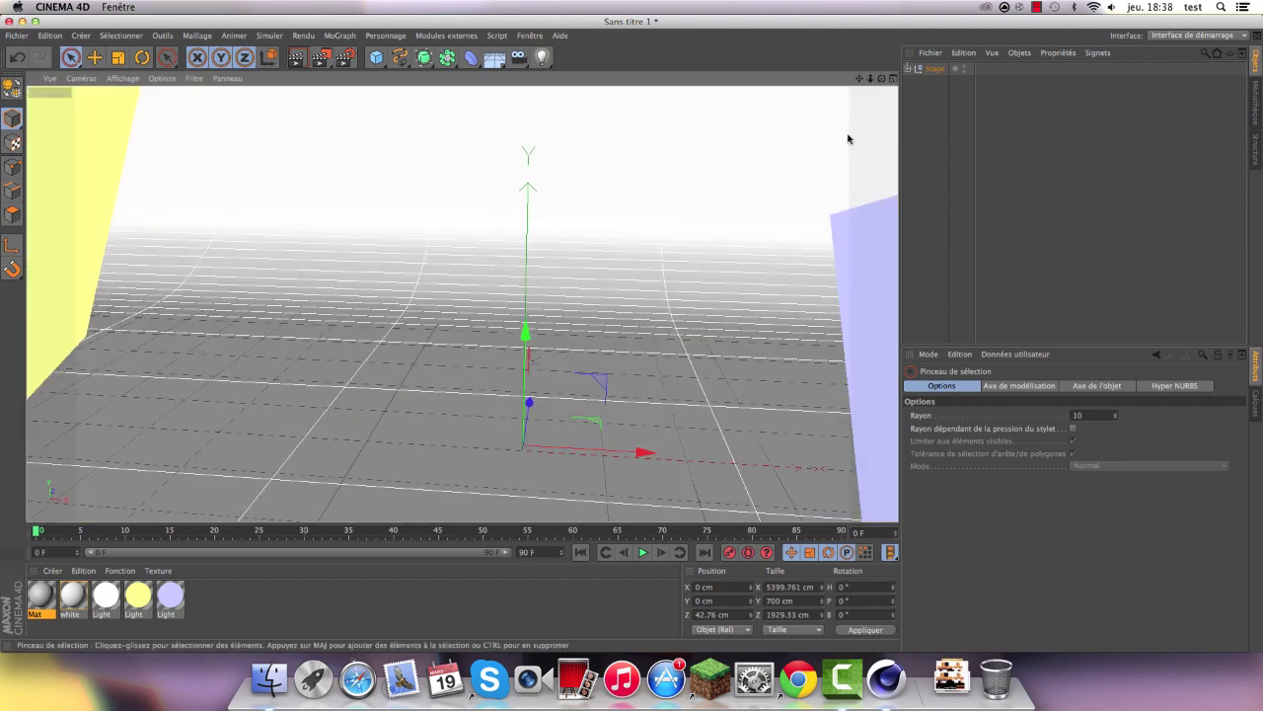
key(super+z)
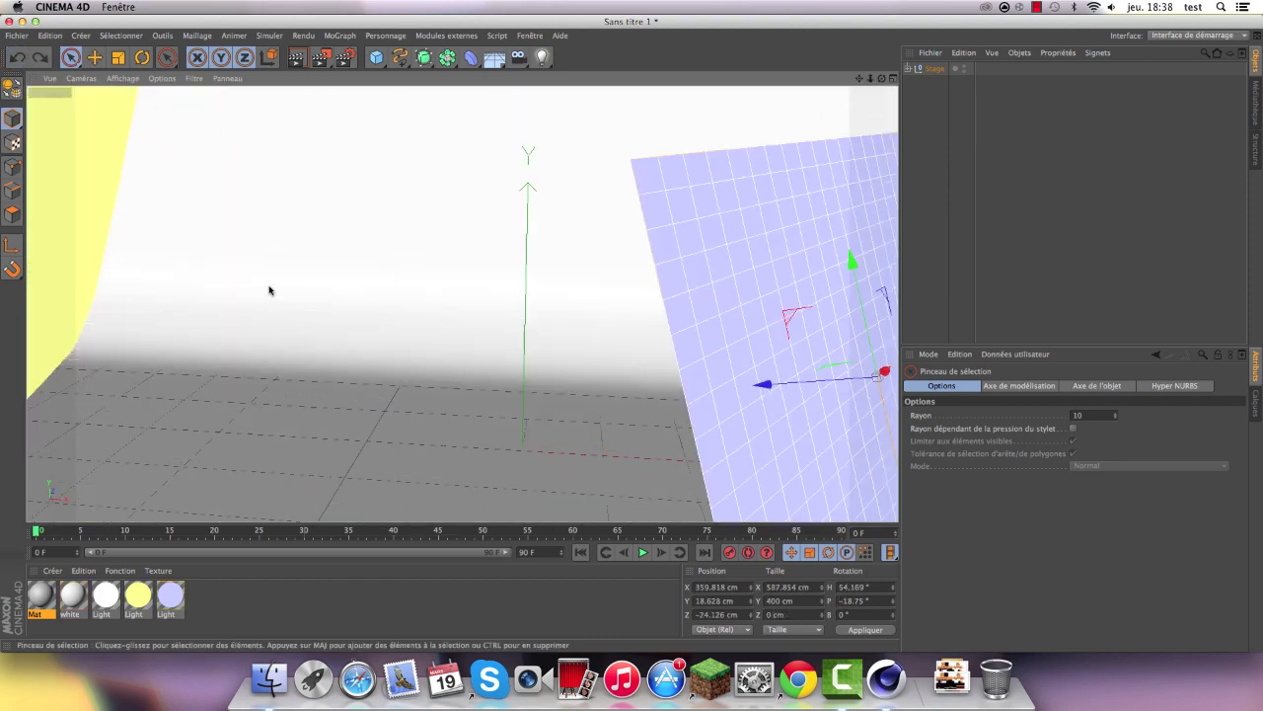
scroll(423, 418, down, 2)
alt+drag(423, 417, 707, 279)
scroll(708, 280, down, 2)
scroll(630, 306, up, 5)
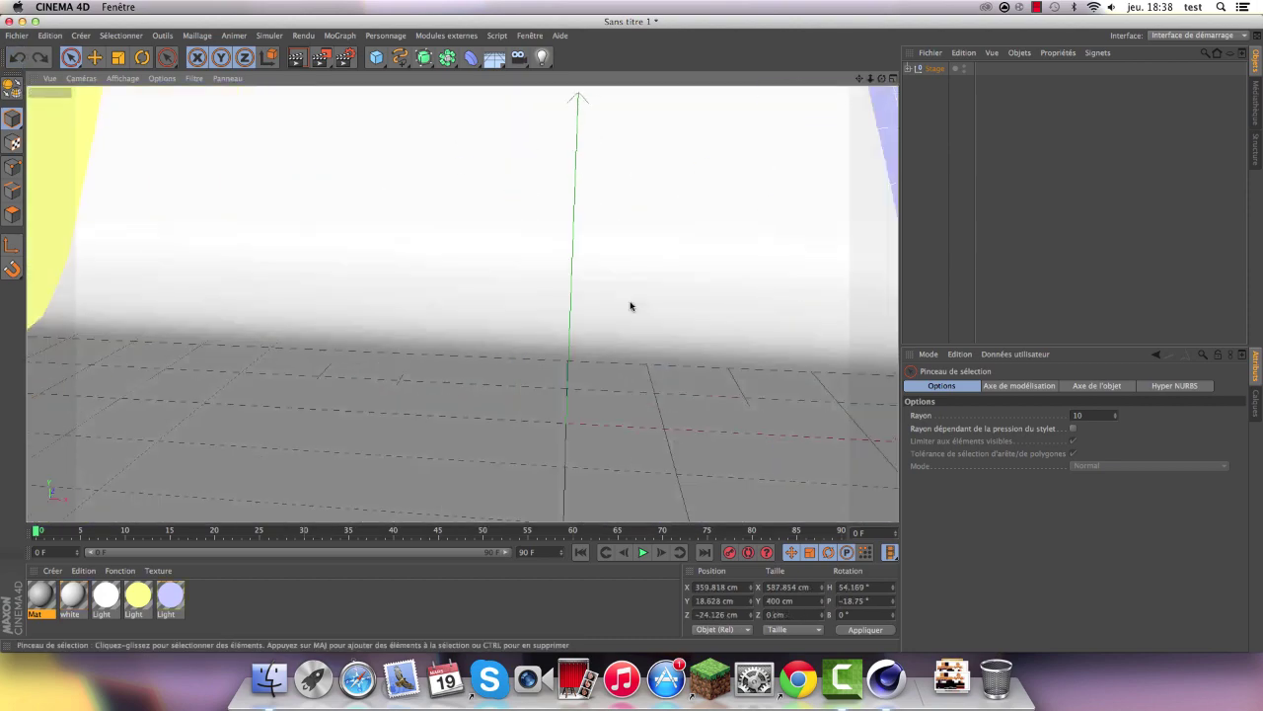
scroll(630, 306, up, 2)
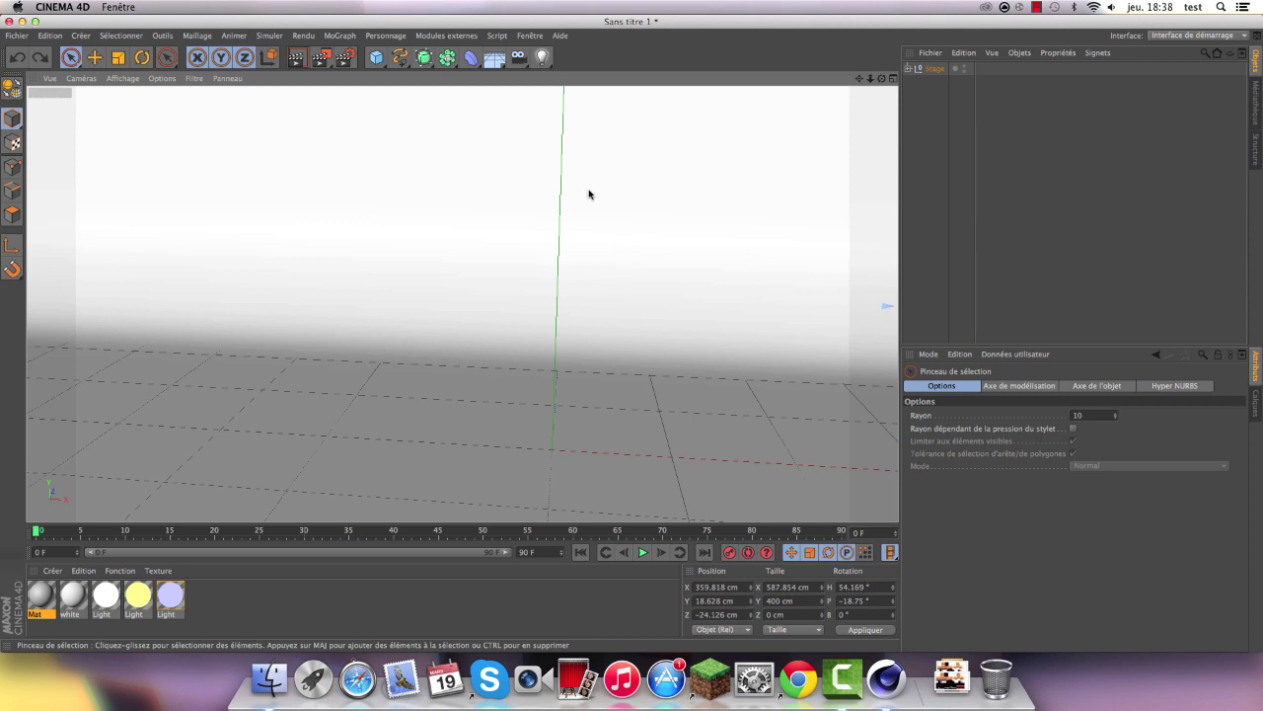
Test-render a region of the viewport to preview the yellow-to-pink lighting
click(322, 57)
click(385, 92)
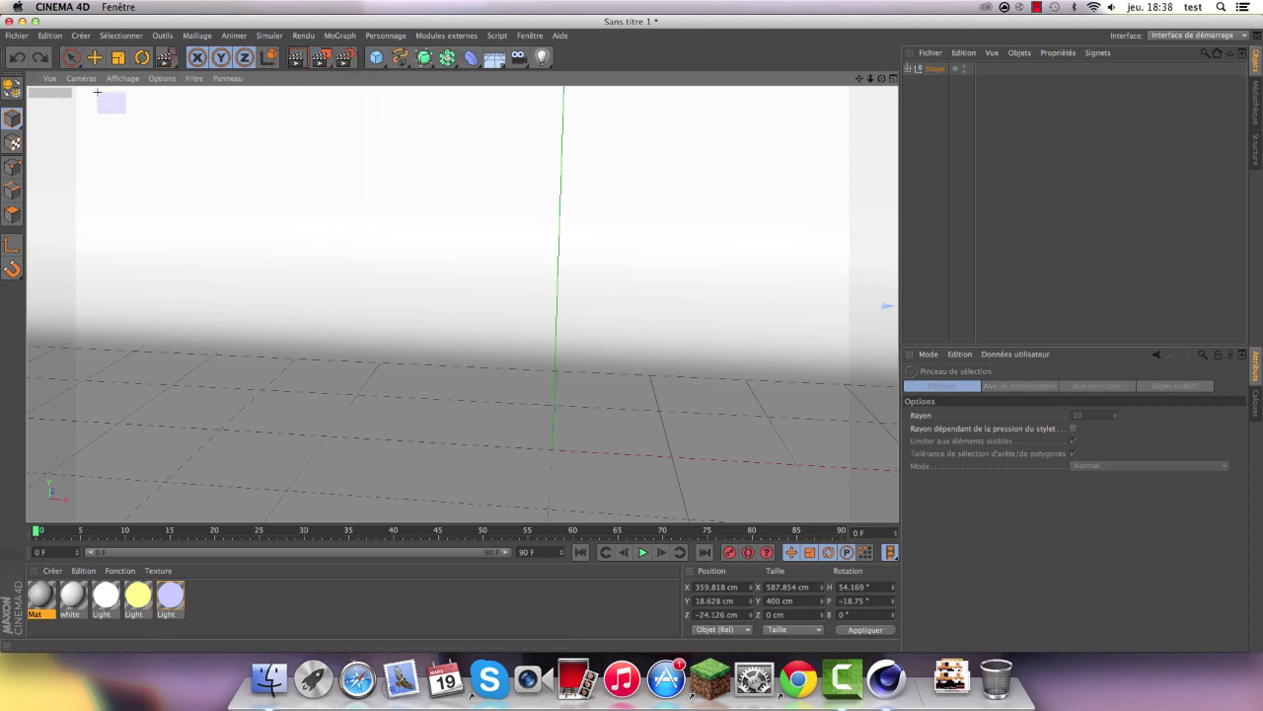
drag(97, 92, 757, 490)
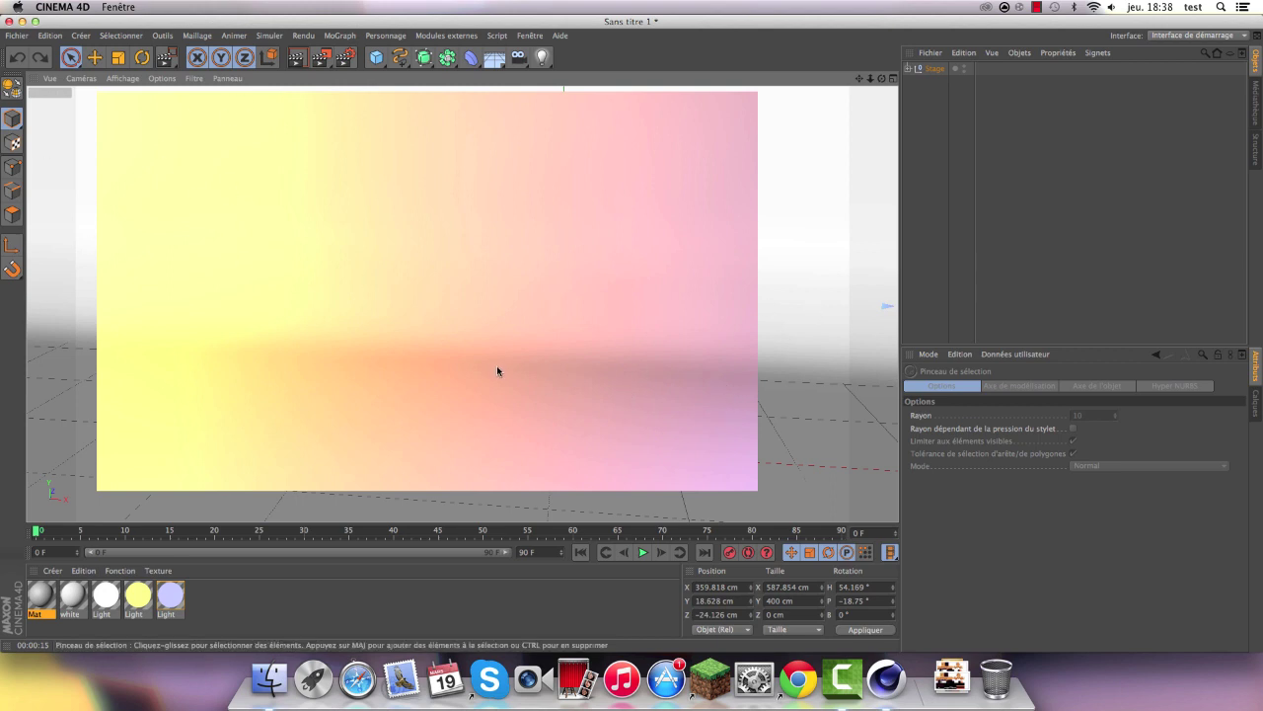
alt+drag(495, 352, 547, 357)
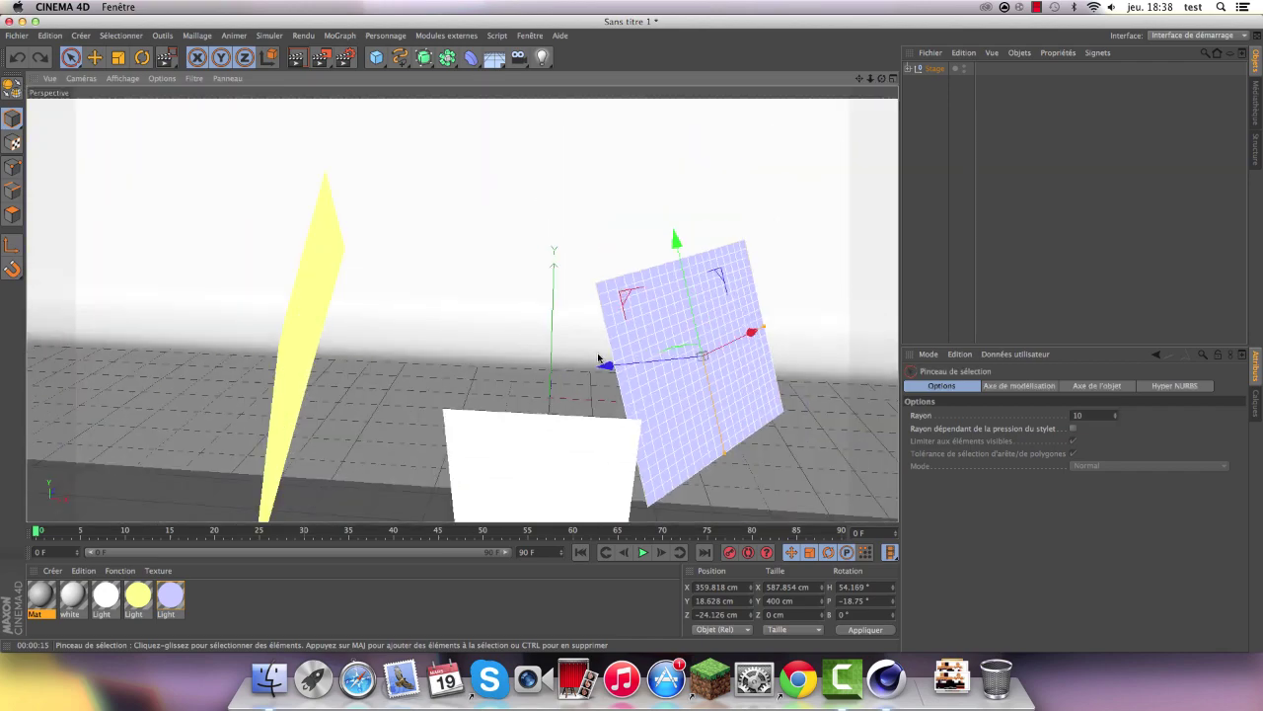
scroll(439, 274, up, 3)
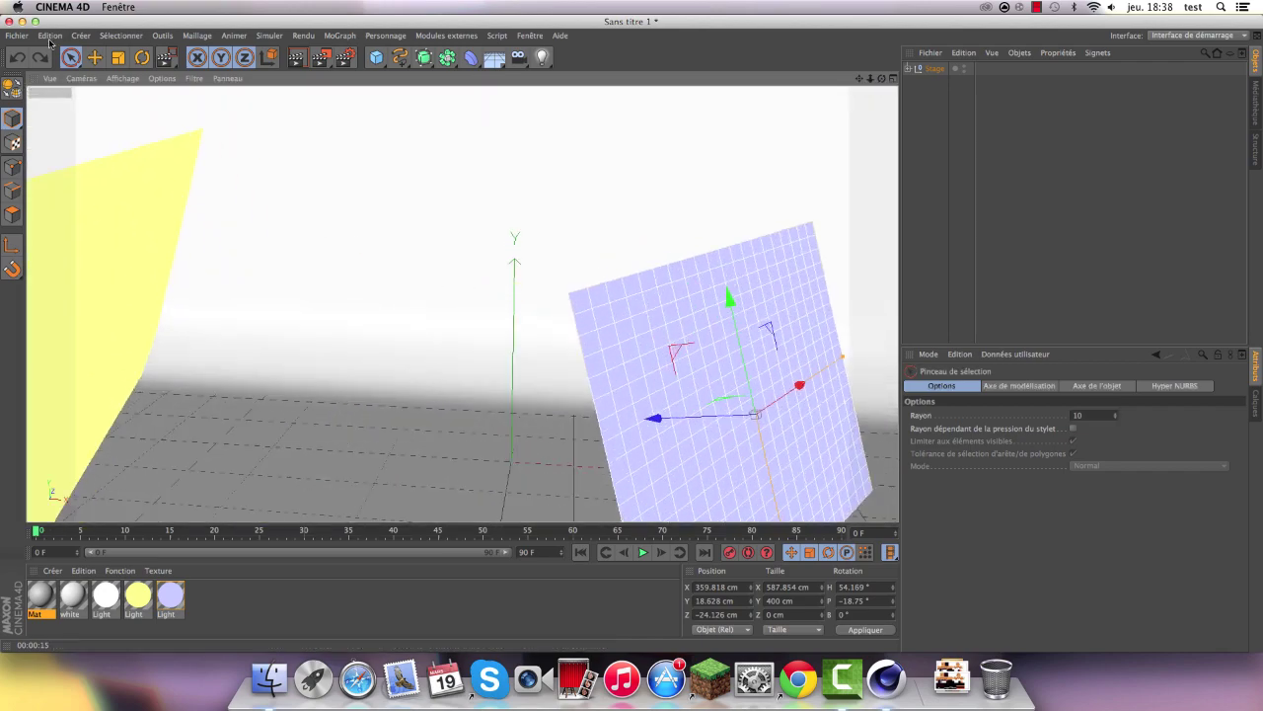
mouse_move(939, 22)
mouse_down()
mouse_move(6, 321)
mouse_move(894, 4)
mouse_move(953, 22)
mouse_up()
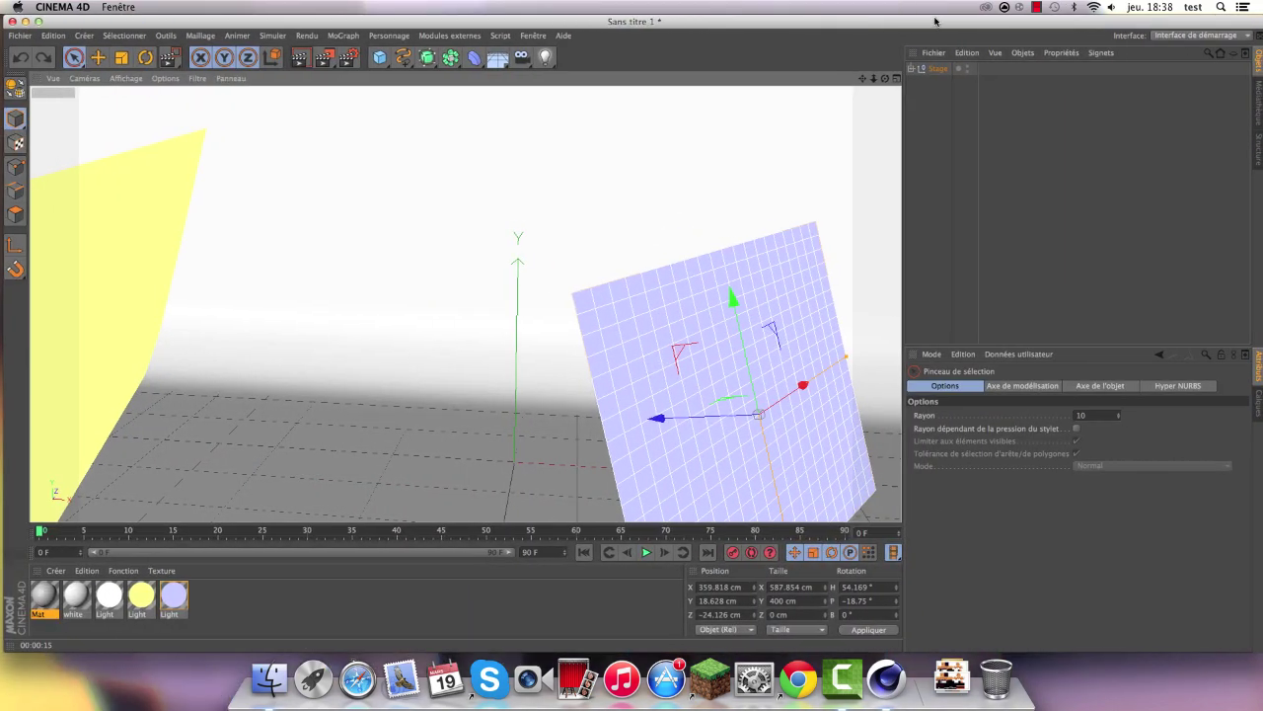
Merge OonsDazuler.c4d from the Desktop to bring in the DaRulerz Rig v2 (Beta) character
click(15, 36)
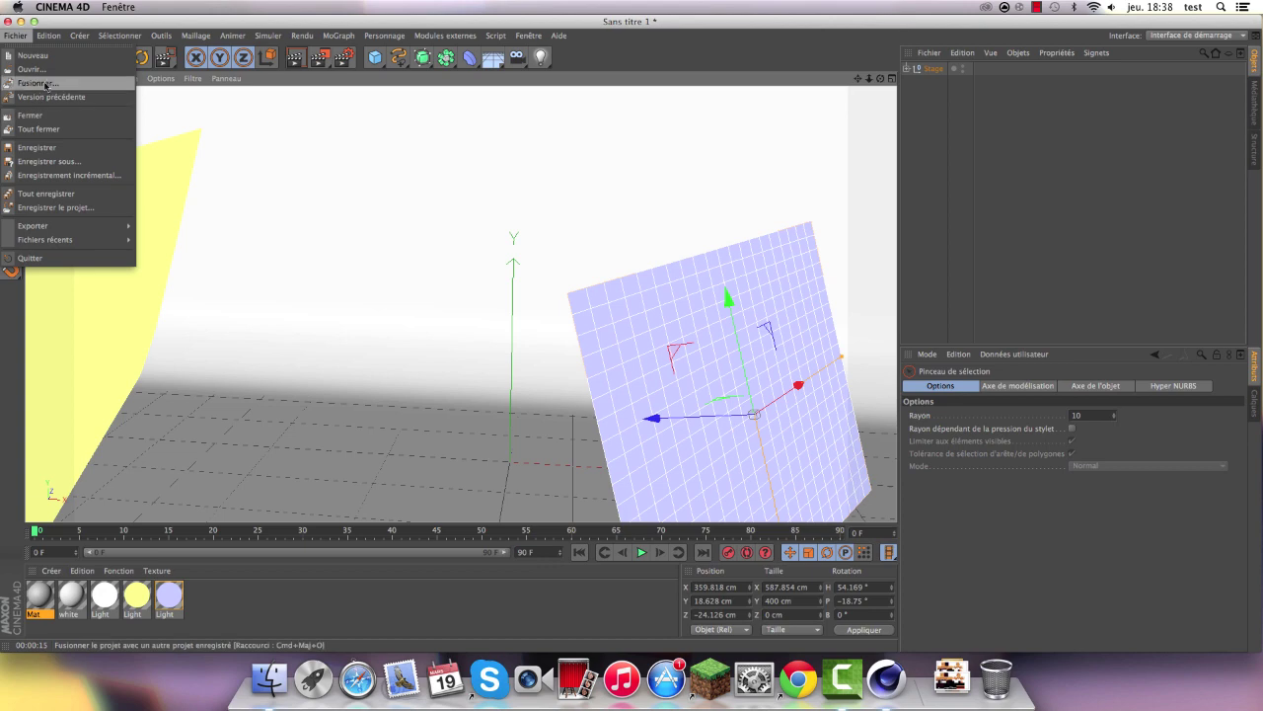
click(40, 83)
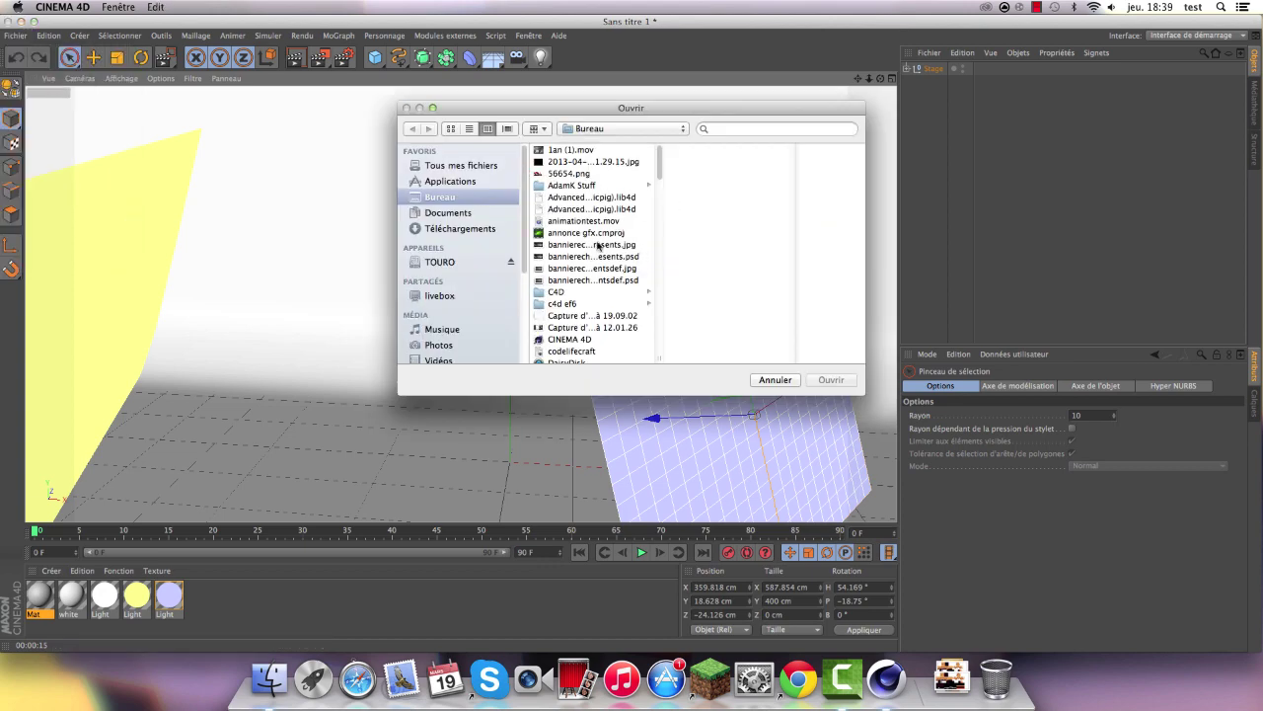
key(d)
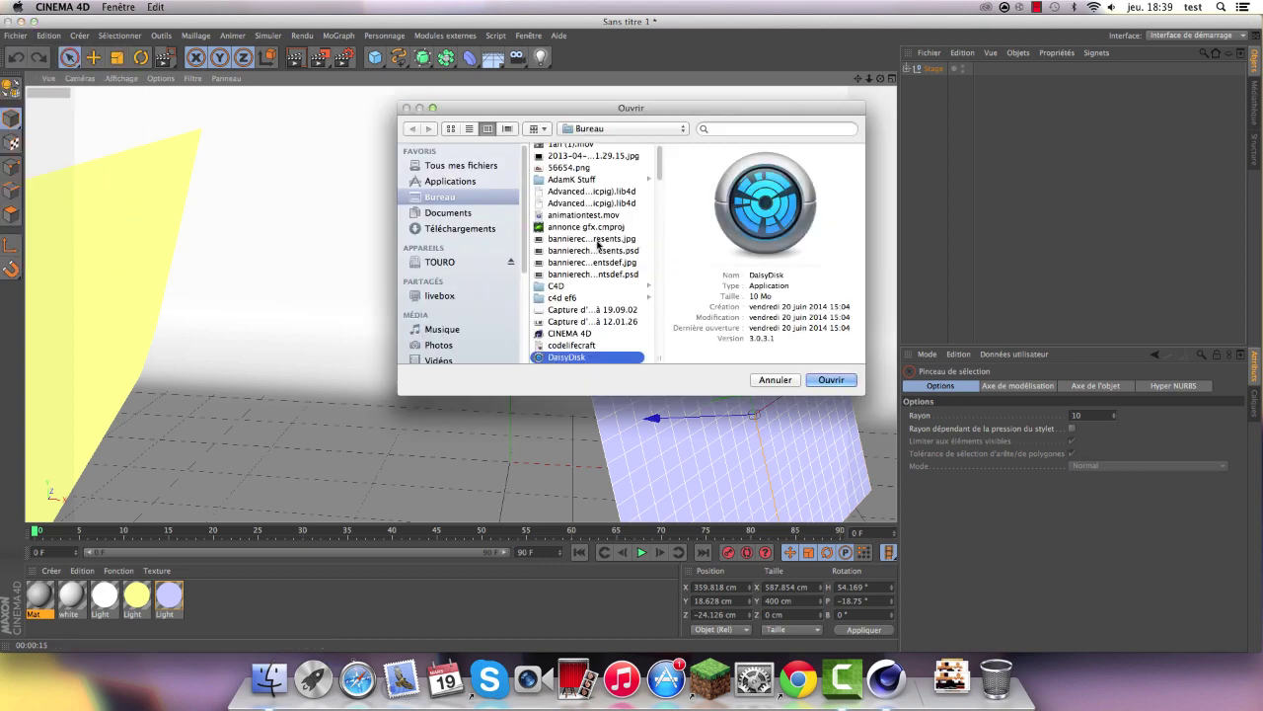
key(m)
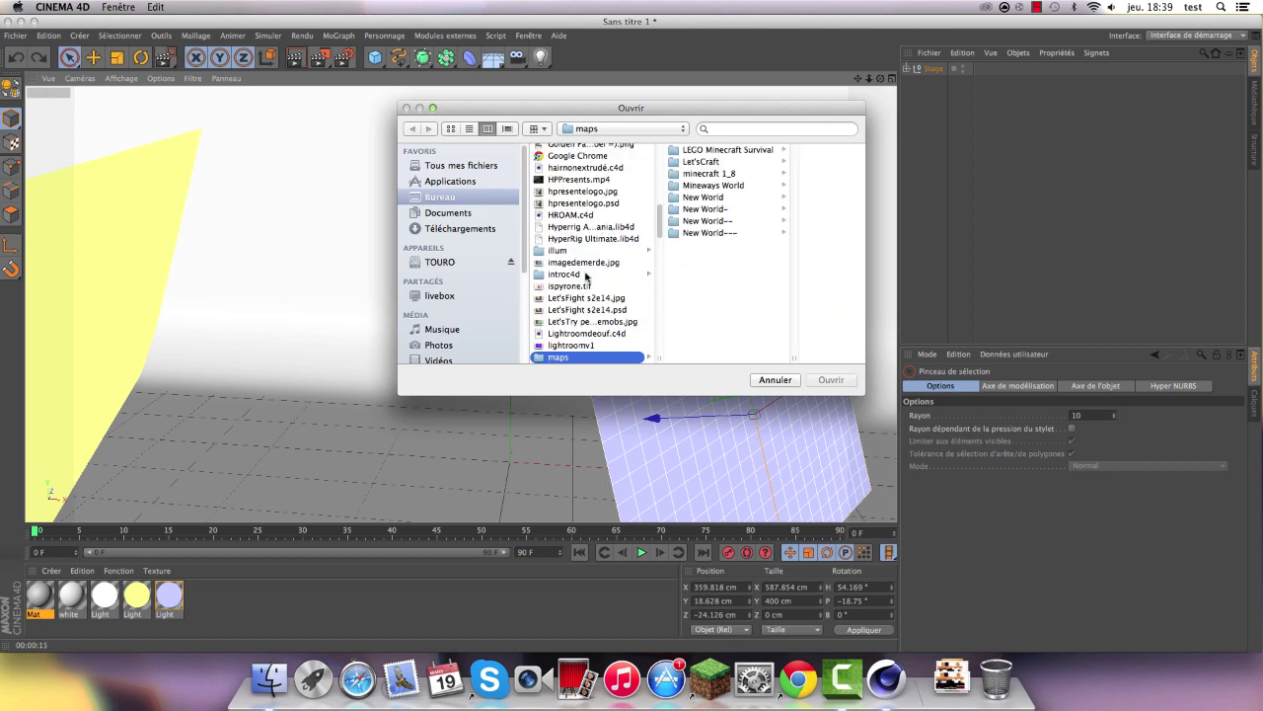
scroll(586, 276, down, 2)
scroll(585, 280, down, 2)
scroll(585, 285, down, 5)
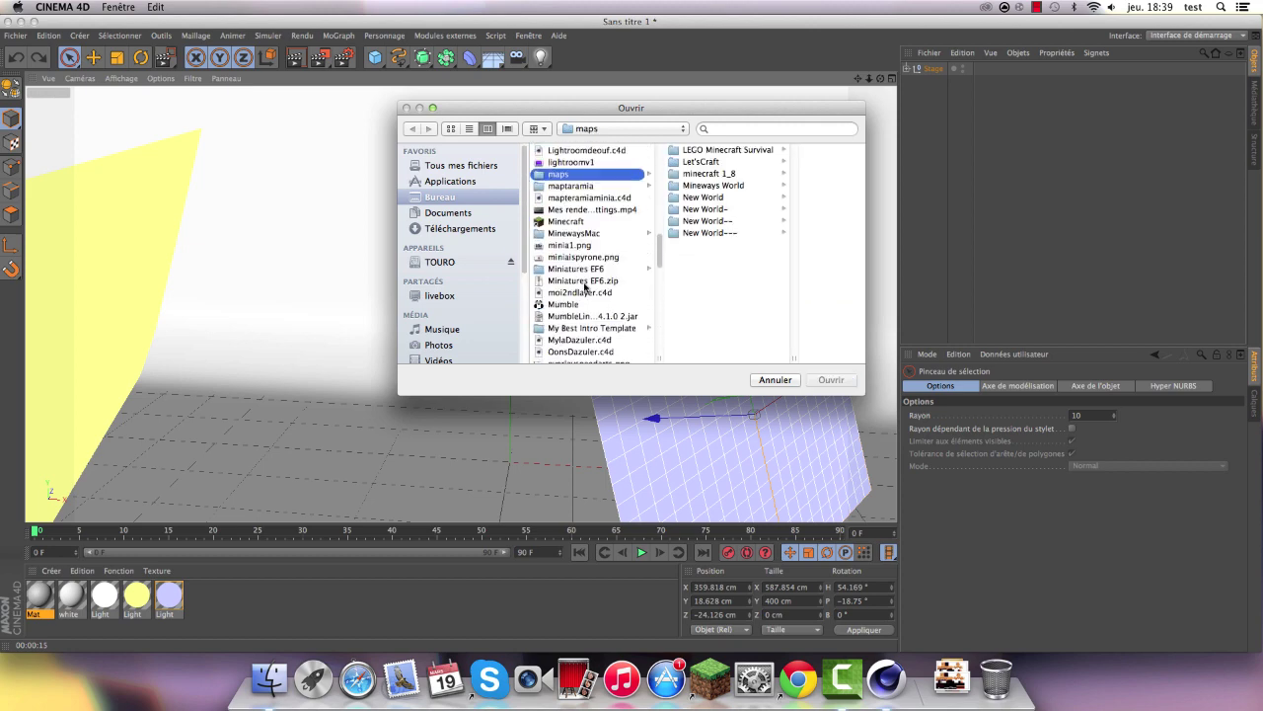
scroll(585, 285, down, 3)
scroll(585, 286, down, 3)
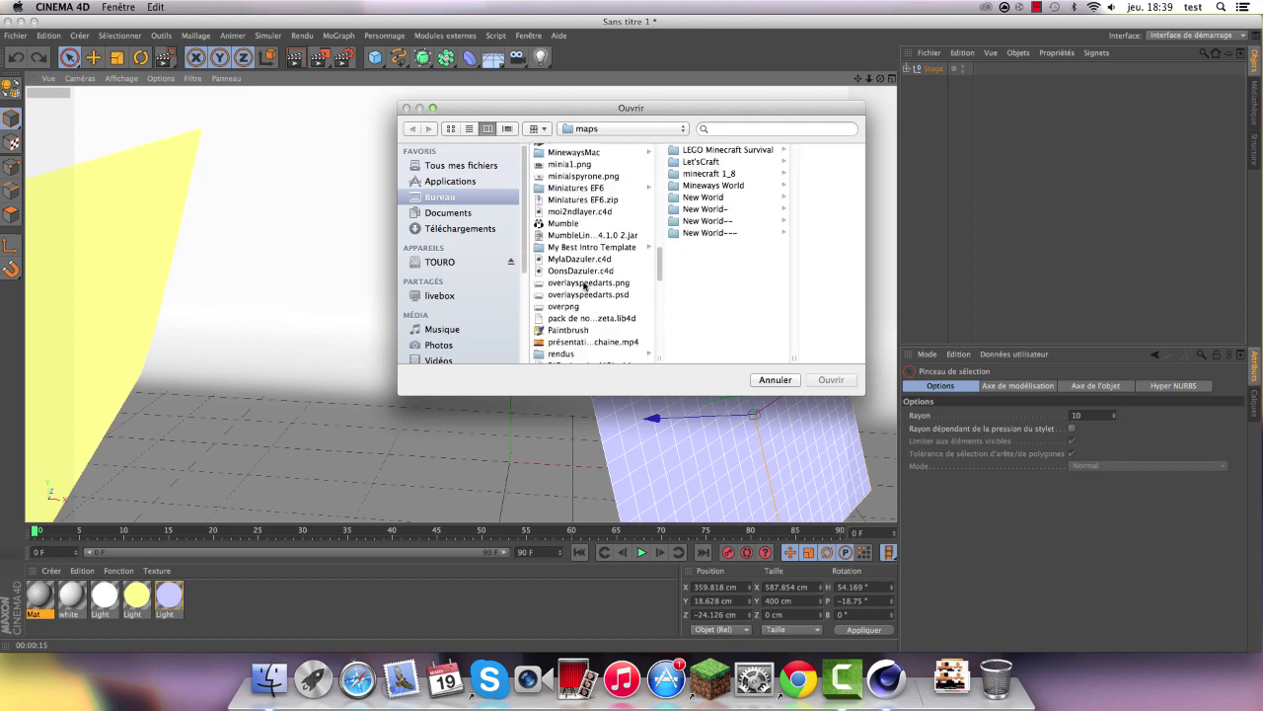
scroll(574, 272, down, 1)
click(583, 261)
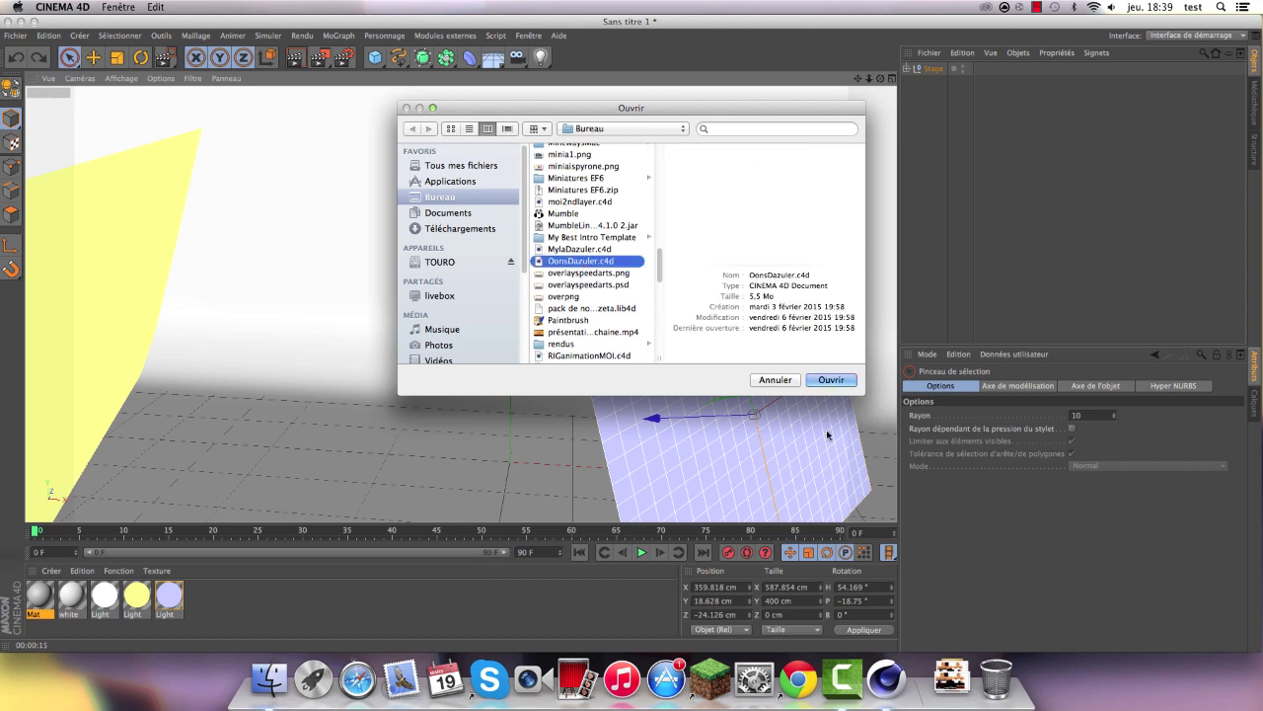
click(835, 383)
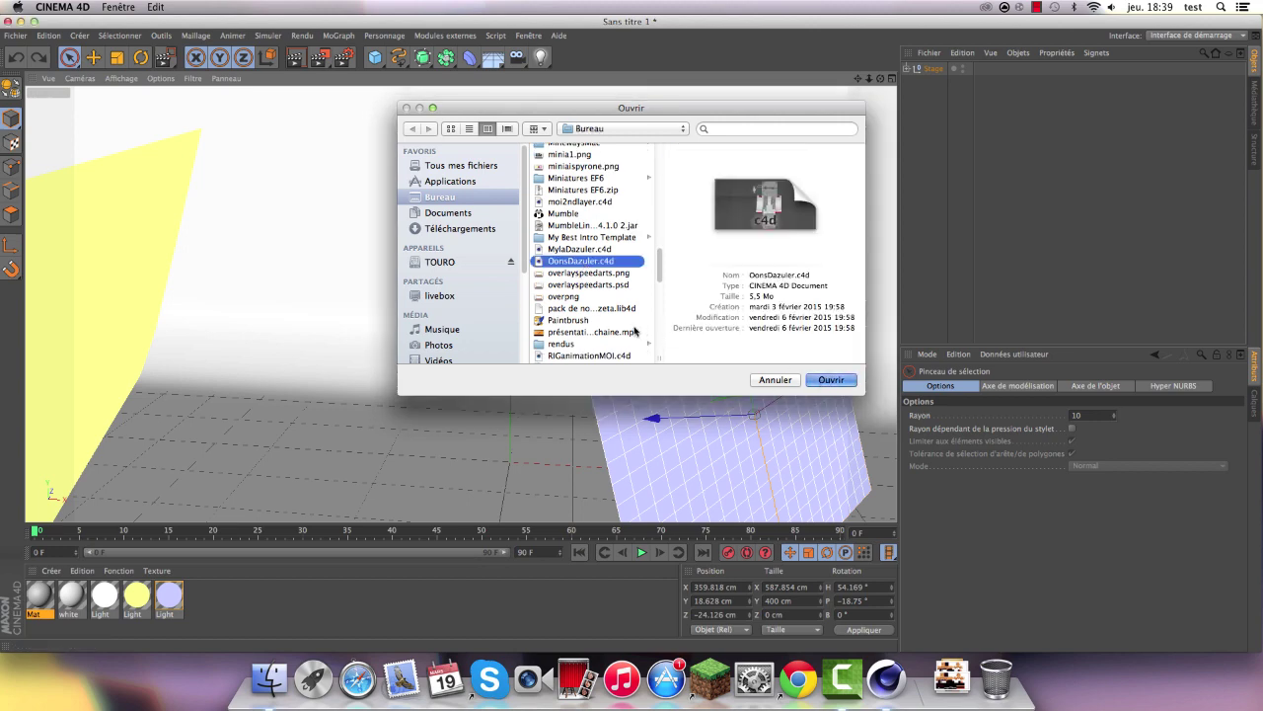
alt+drag(598, 339, 514, 487)
Lower the stage floor slightly
click(478, 510)
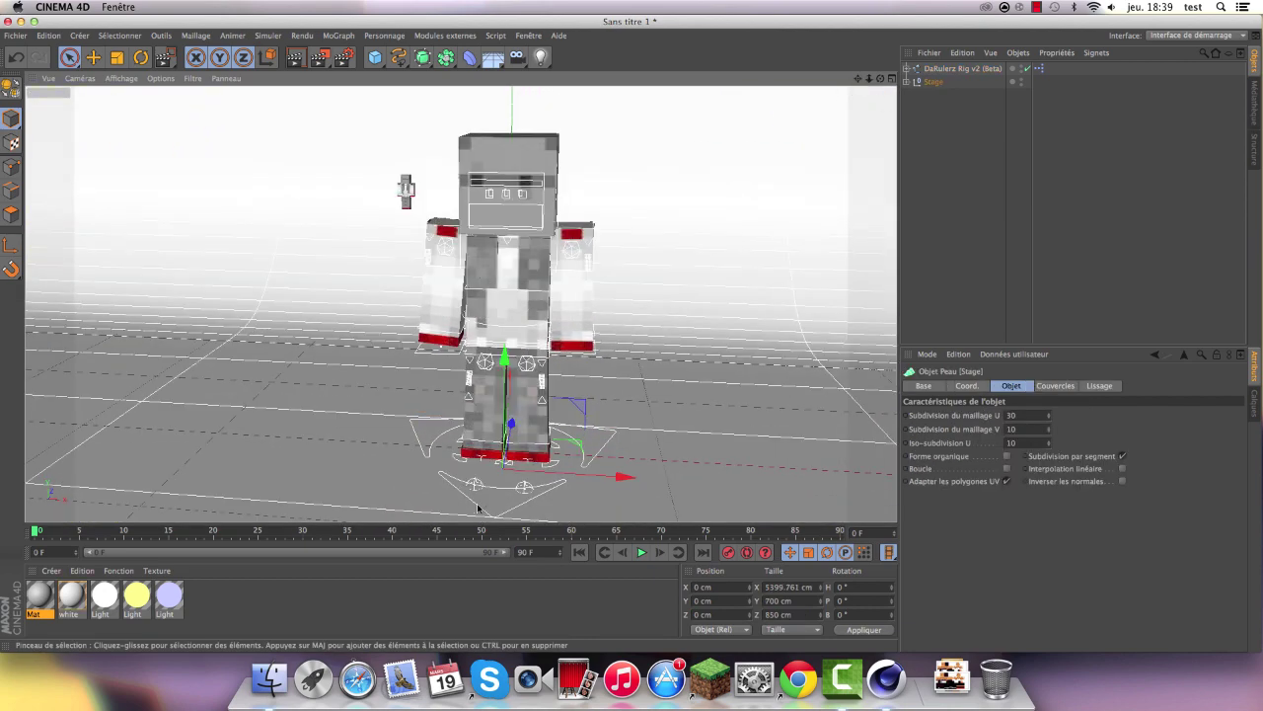
drag(498, 408, 500, 387)
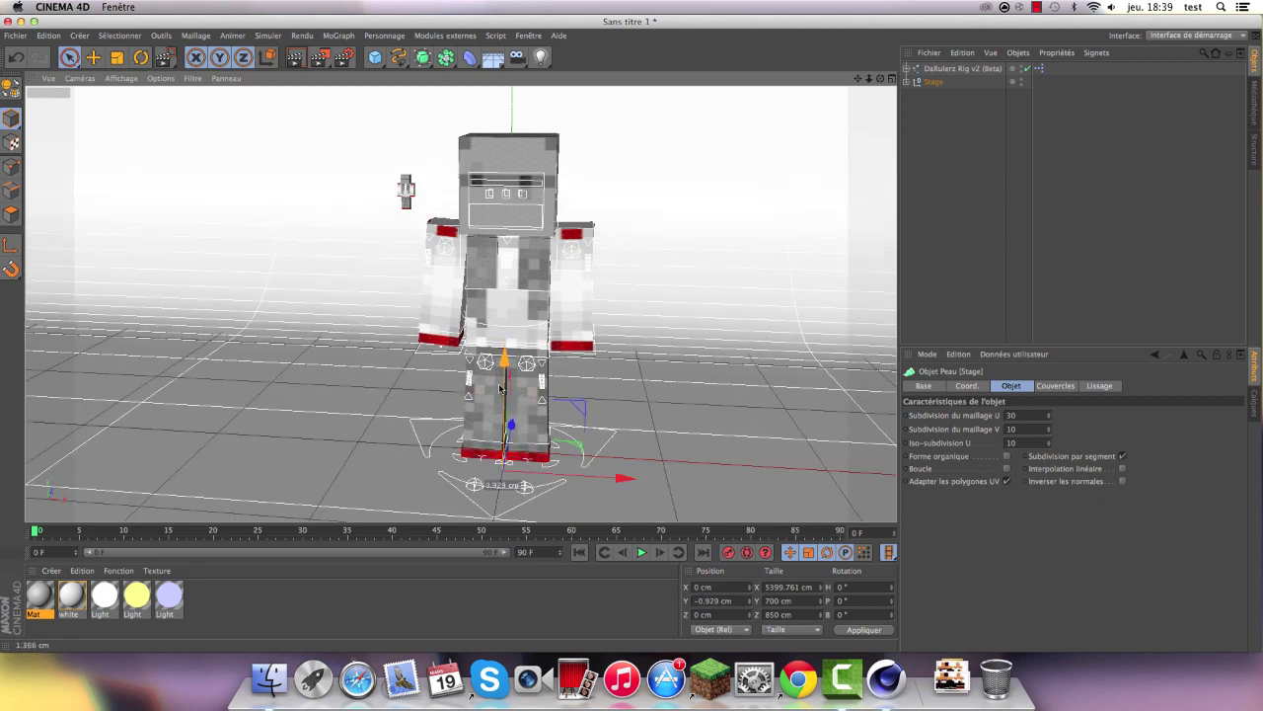
scroll(557, 318, up, 2)
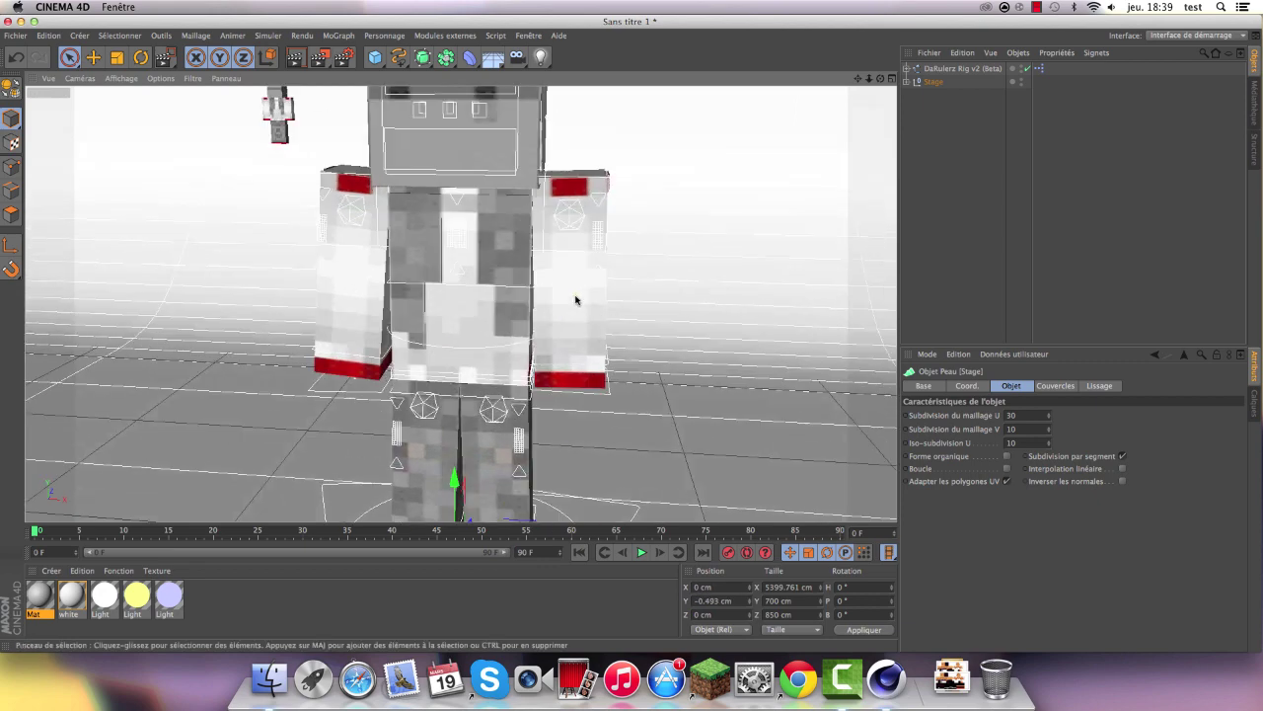
scroll(562, 345, up, 2)
scroll(592, 413, up, 2)
Raise the R_Hand.Goal control and lower the Waist control
click(594, 408)
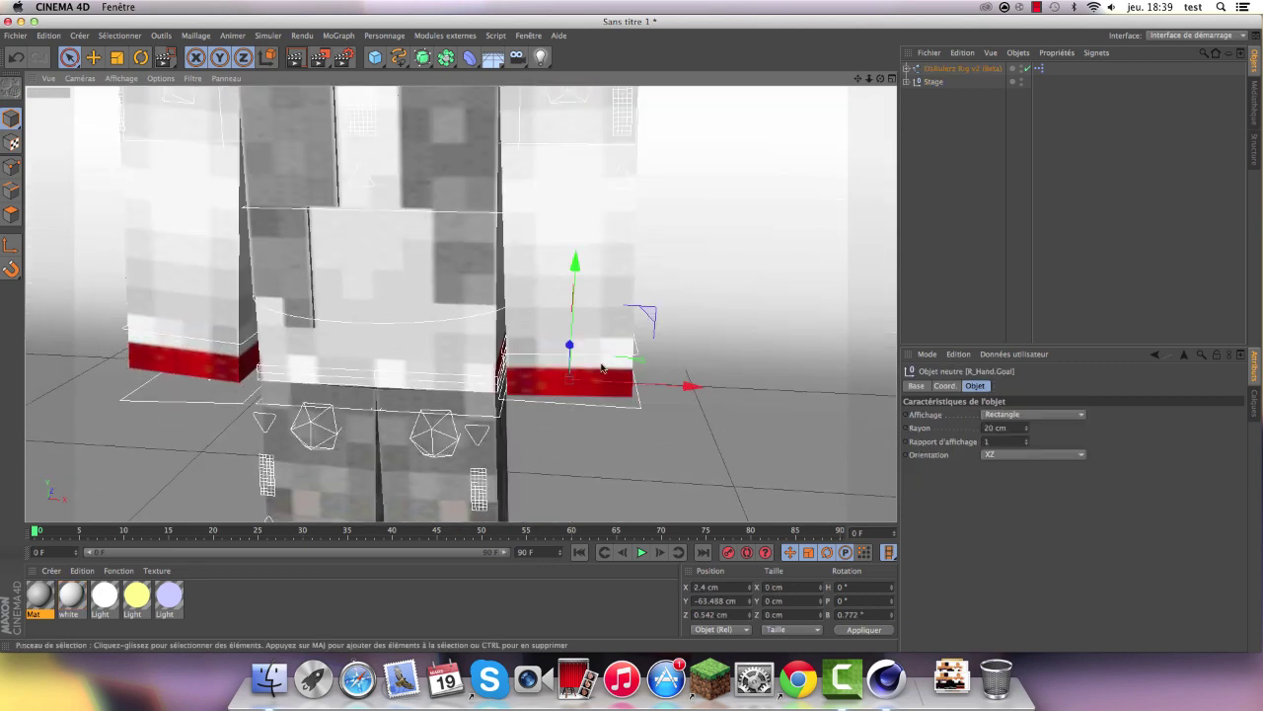
drag(604, 370, 643, 298)
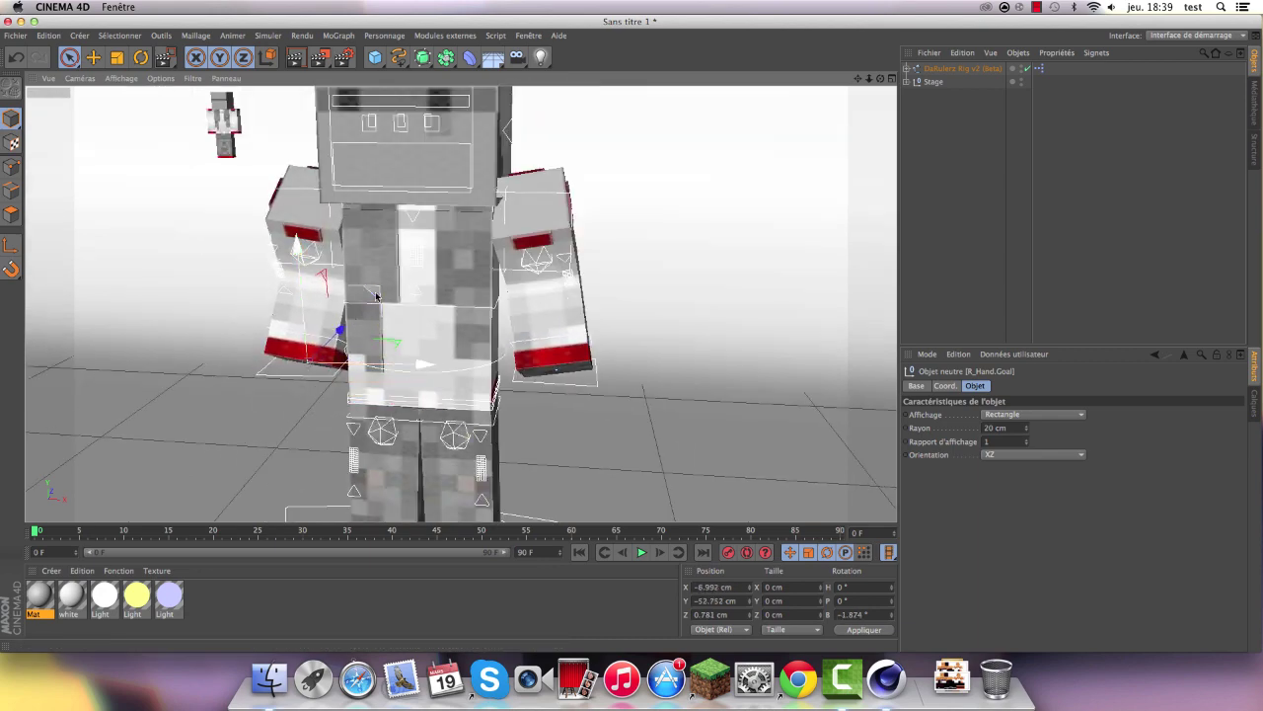
scroll(376, 296, down, 3)
scroll(473, 256, up, 3)
scroll(503, 239, up, 2)
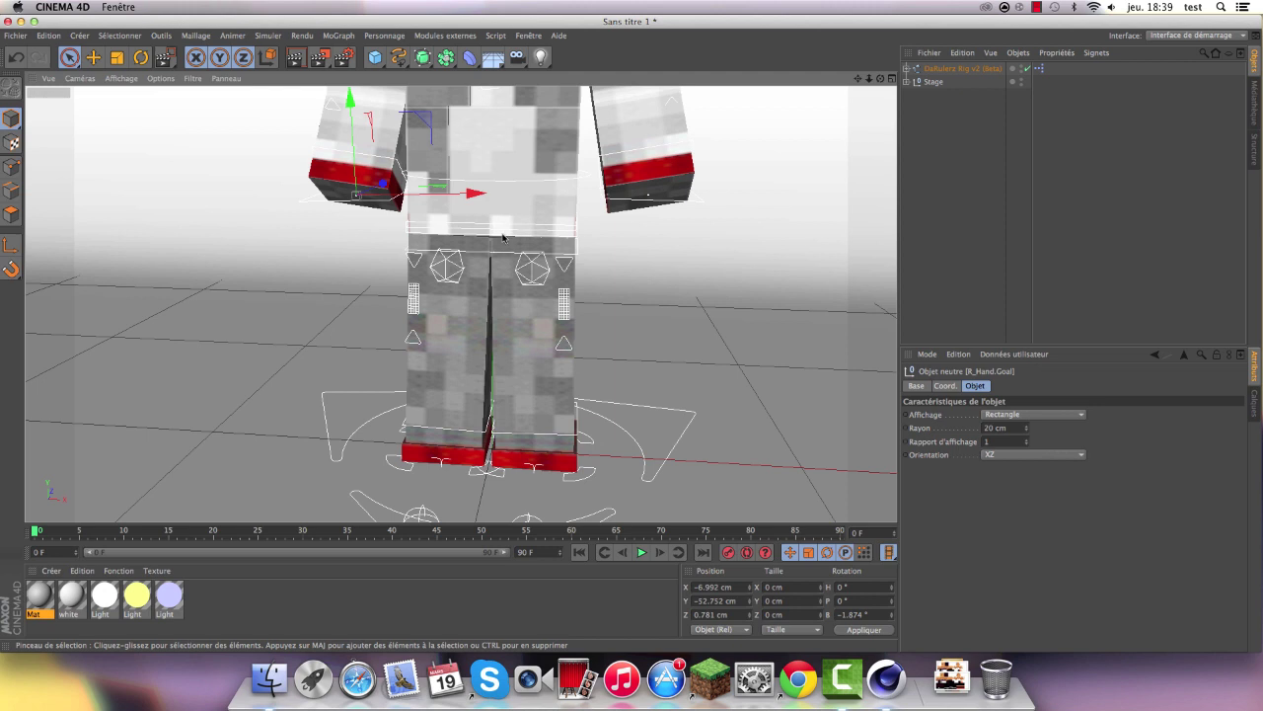
click(495, 234)
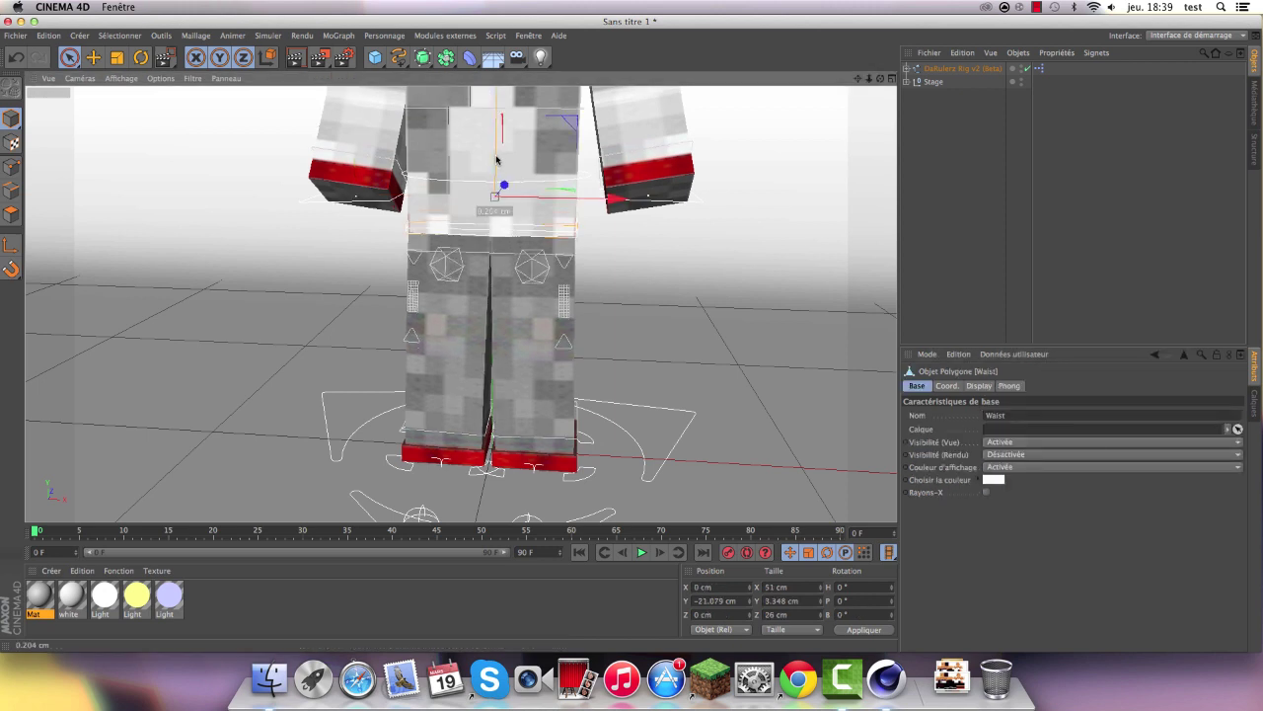
drag(489, 229, 552, 406)
Spread the foot controls into a walking stride, one foot at X -7.338 cm
click(584, 478)
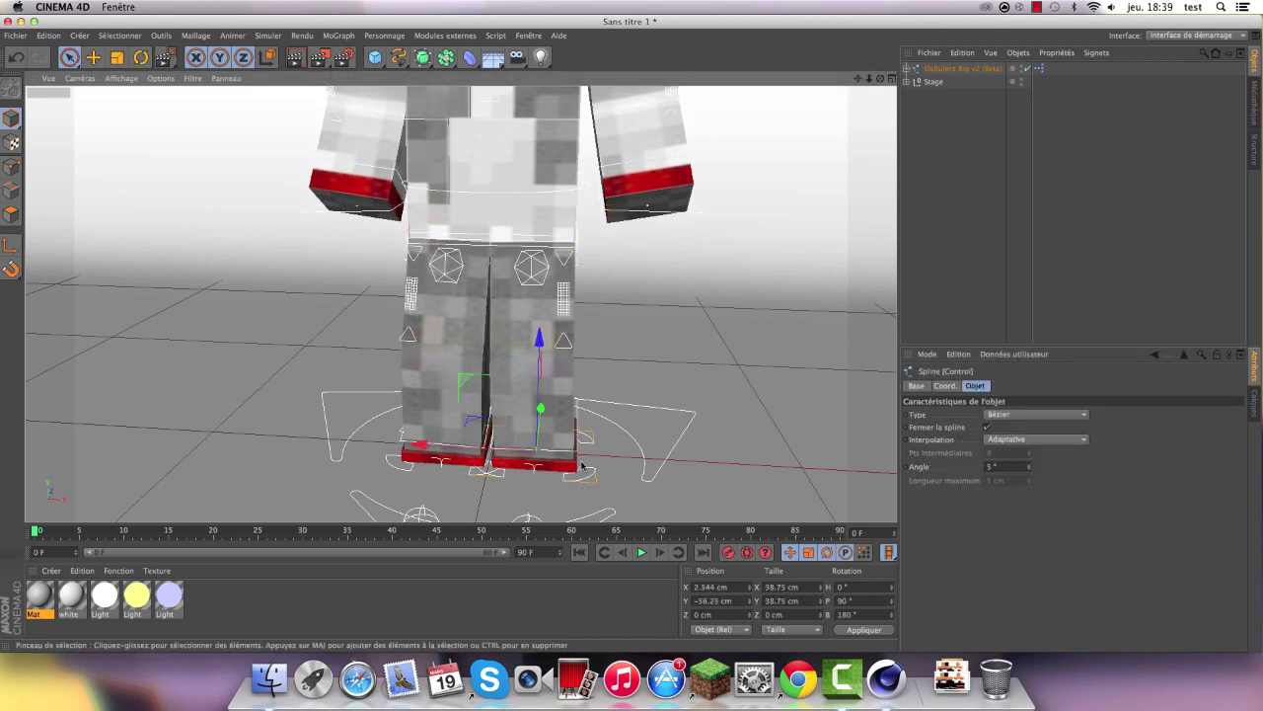
drag(460, 422, 452, 467)
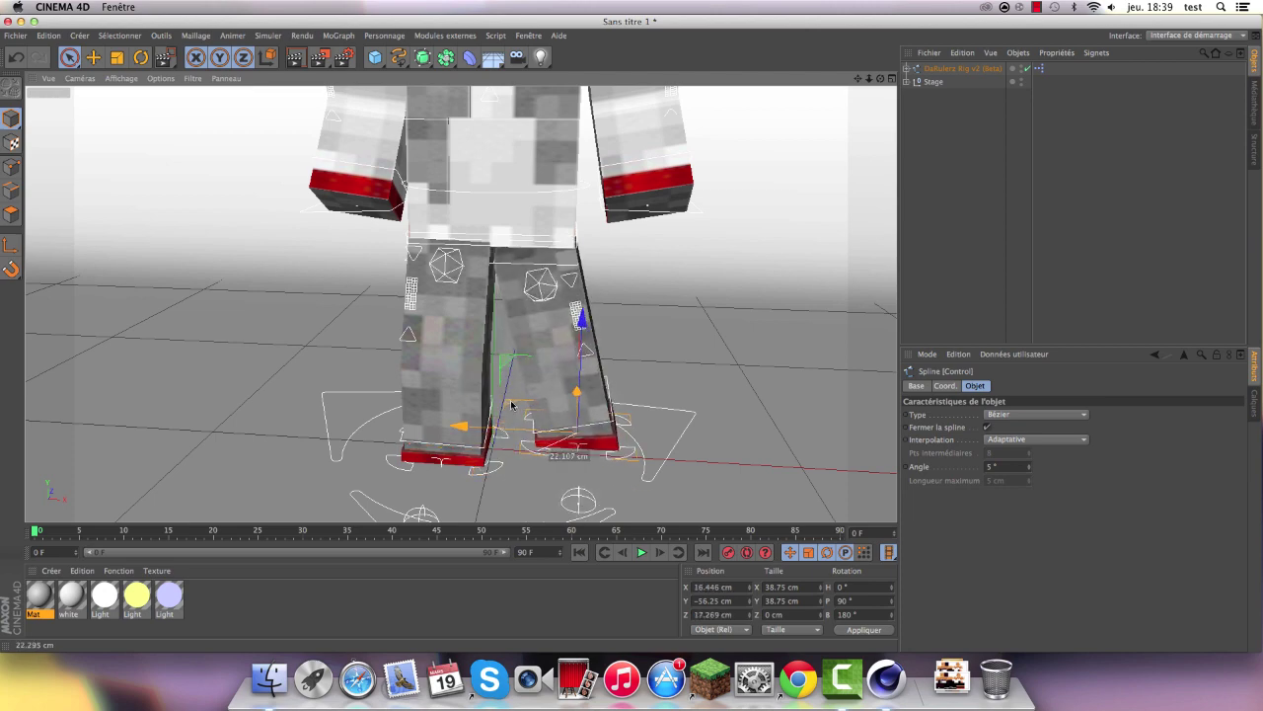
click(493, 463)
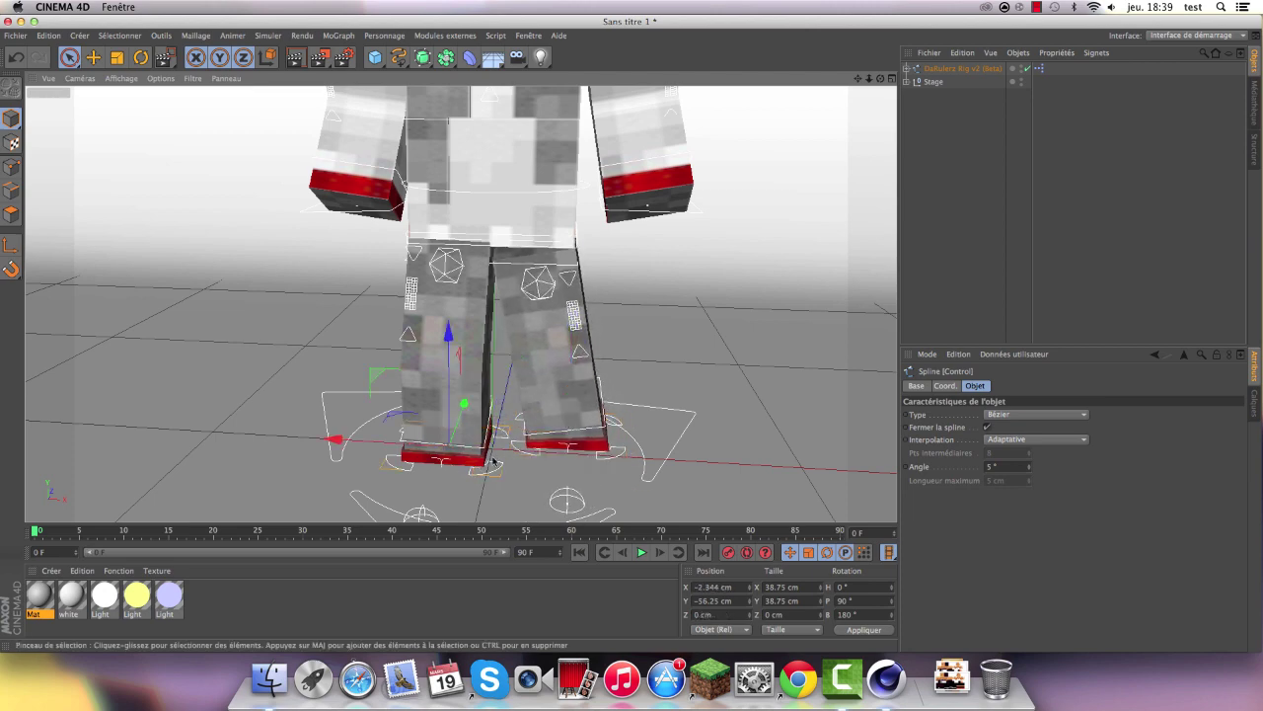
mouse_move(399, 410)
mouse_down()
mouse_move(406, 375)
mouse_move(539, 456)
mouse_up()
alt+right_drag(539, 456, 554, 292)
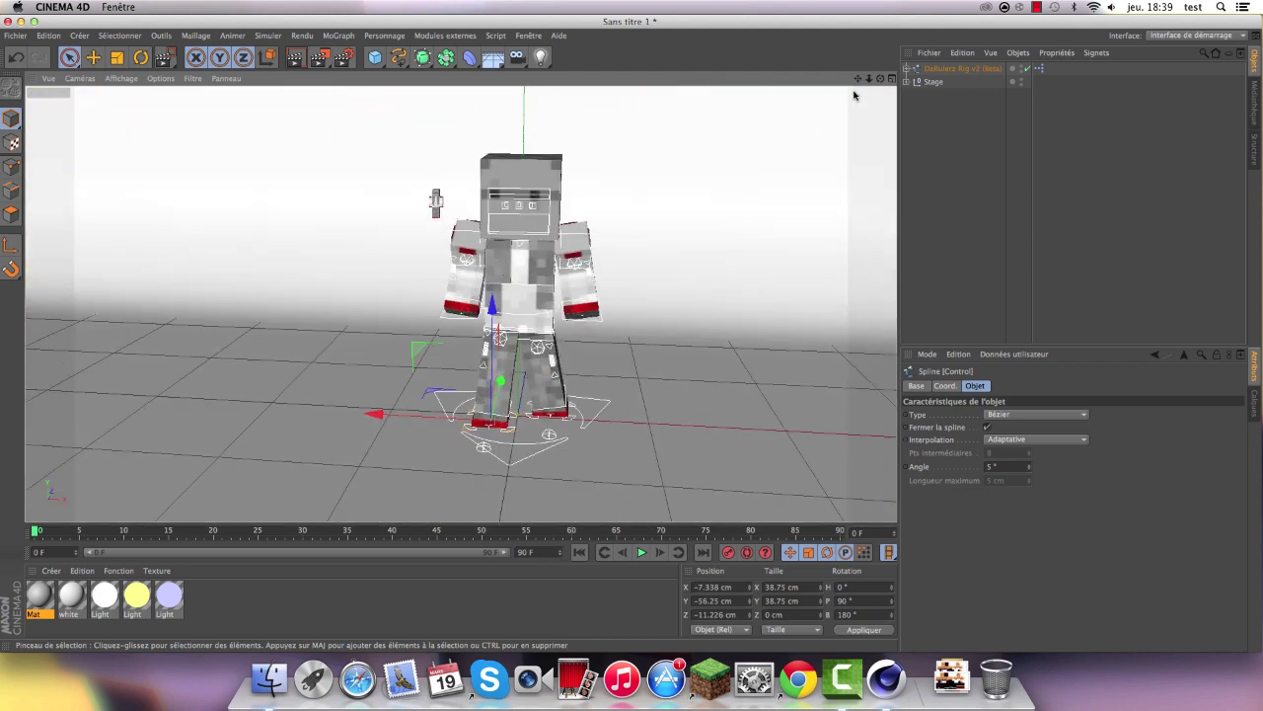
drag(857, 78, 810, 118)
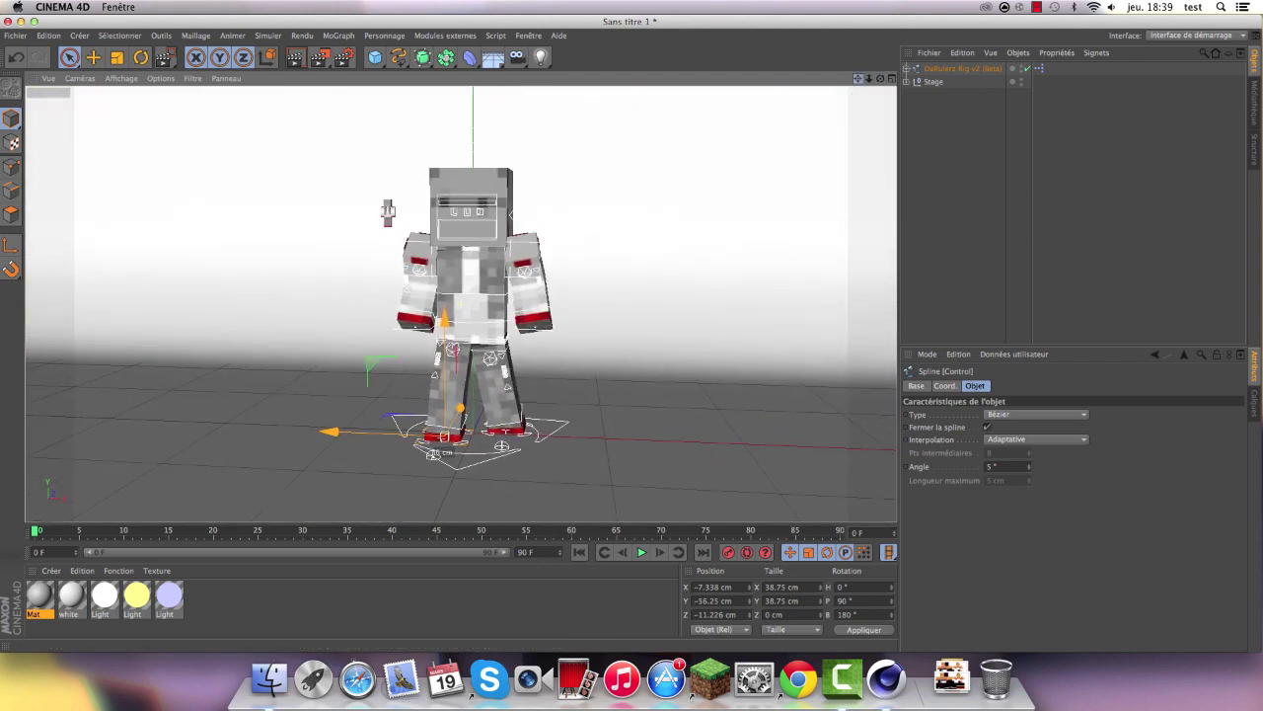
drag(858, 78, 857, 83)
Add a 36 mm camera at X 69.705, Y 173.963, Z -572.523 cm and view through it
click(516, 56)
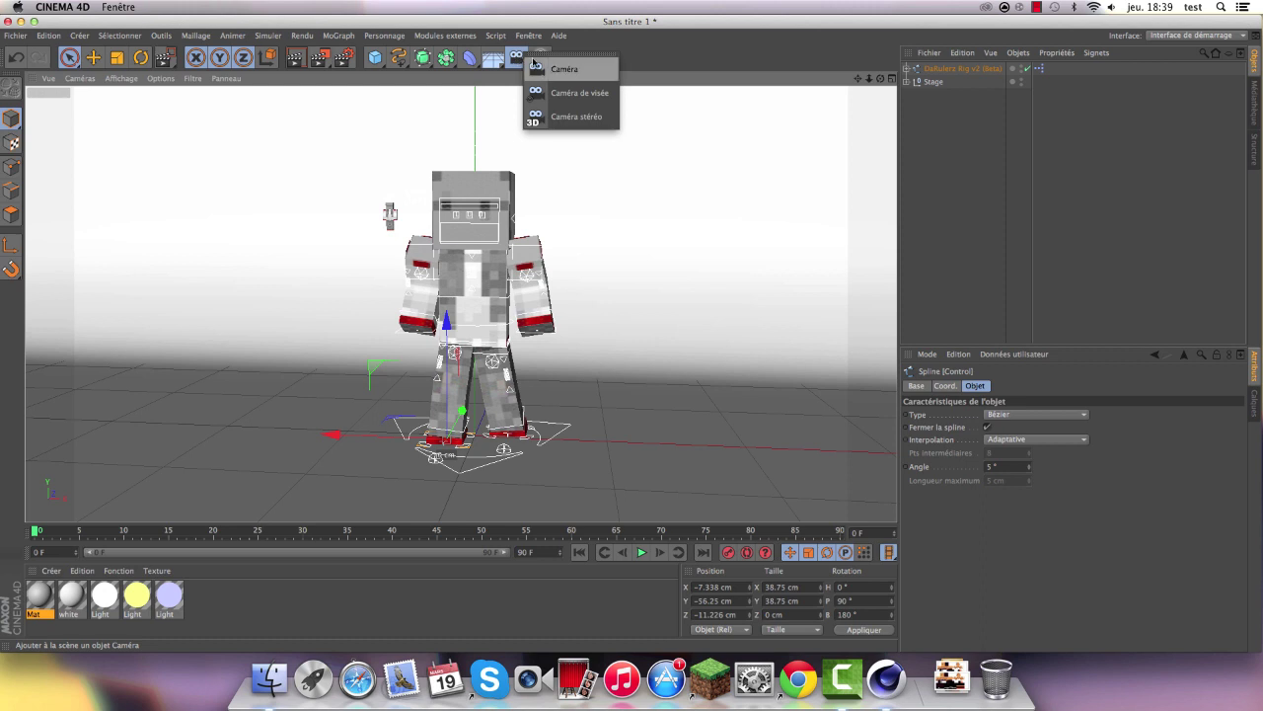
click(565, 69)
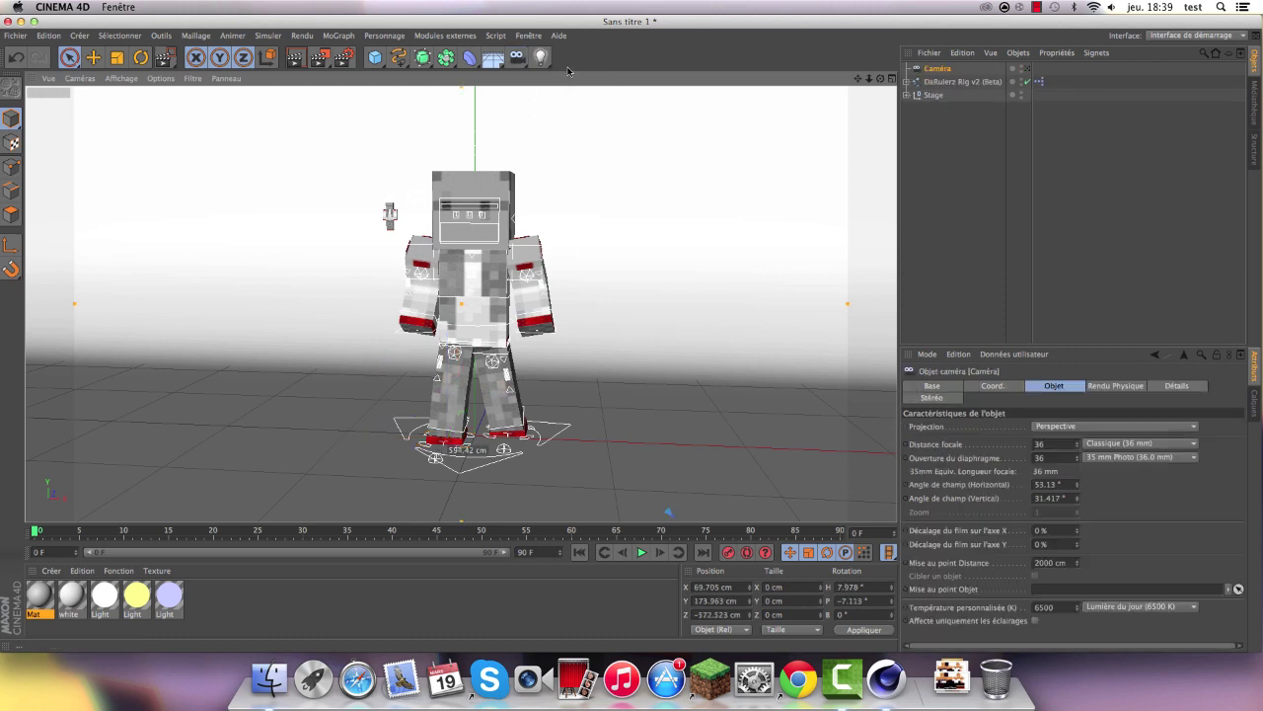
click(1027, 71)
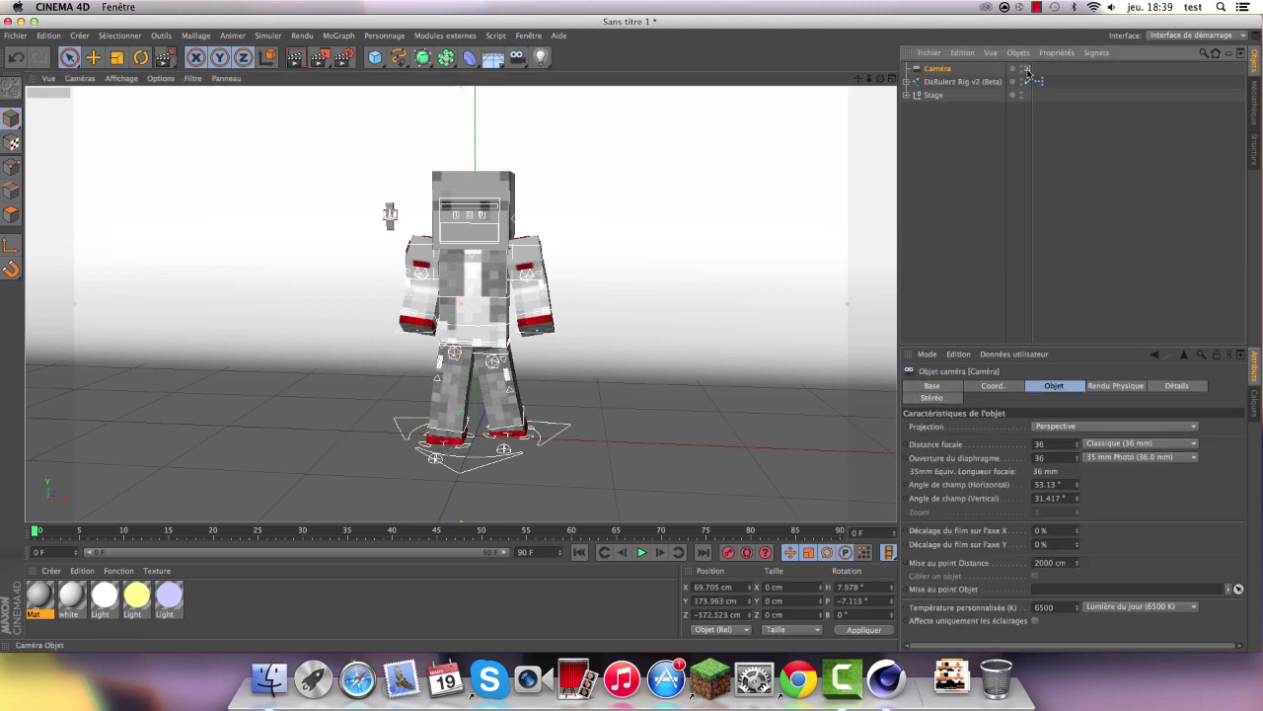
click(1028, 71)
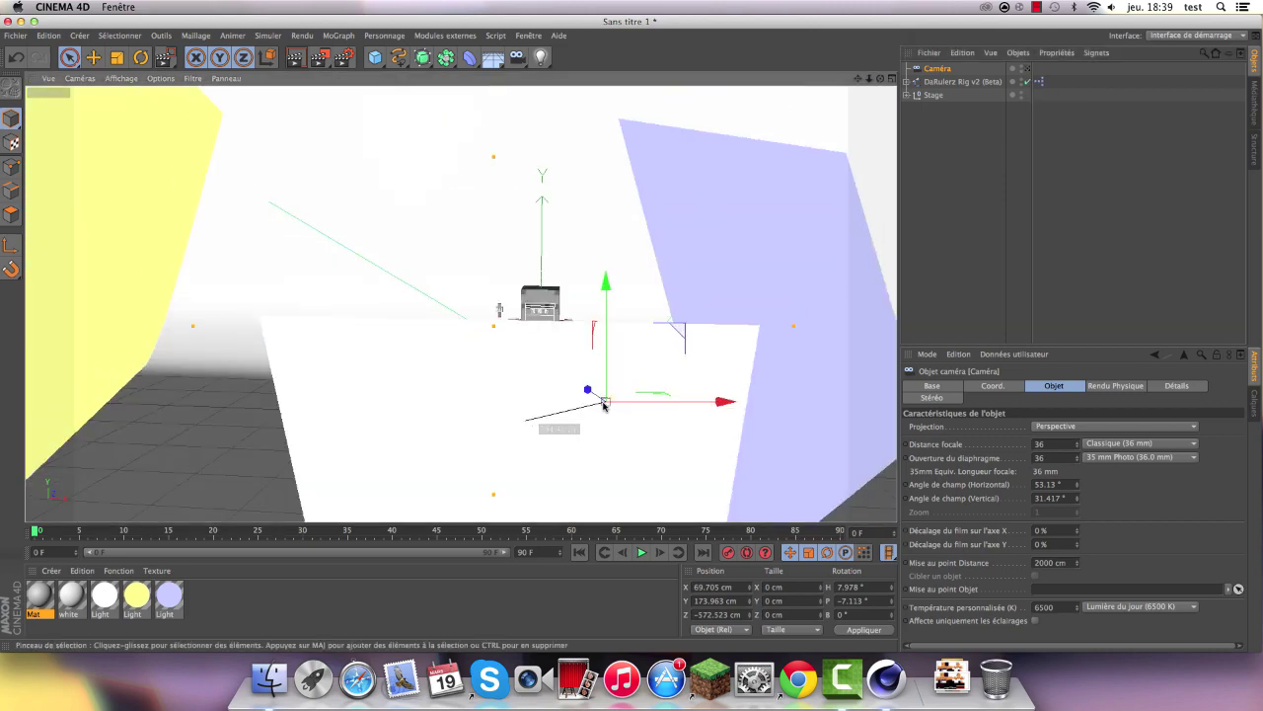
alt+drag(670, 189, 631, 336)
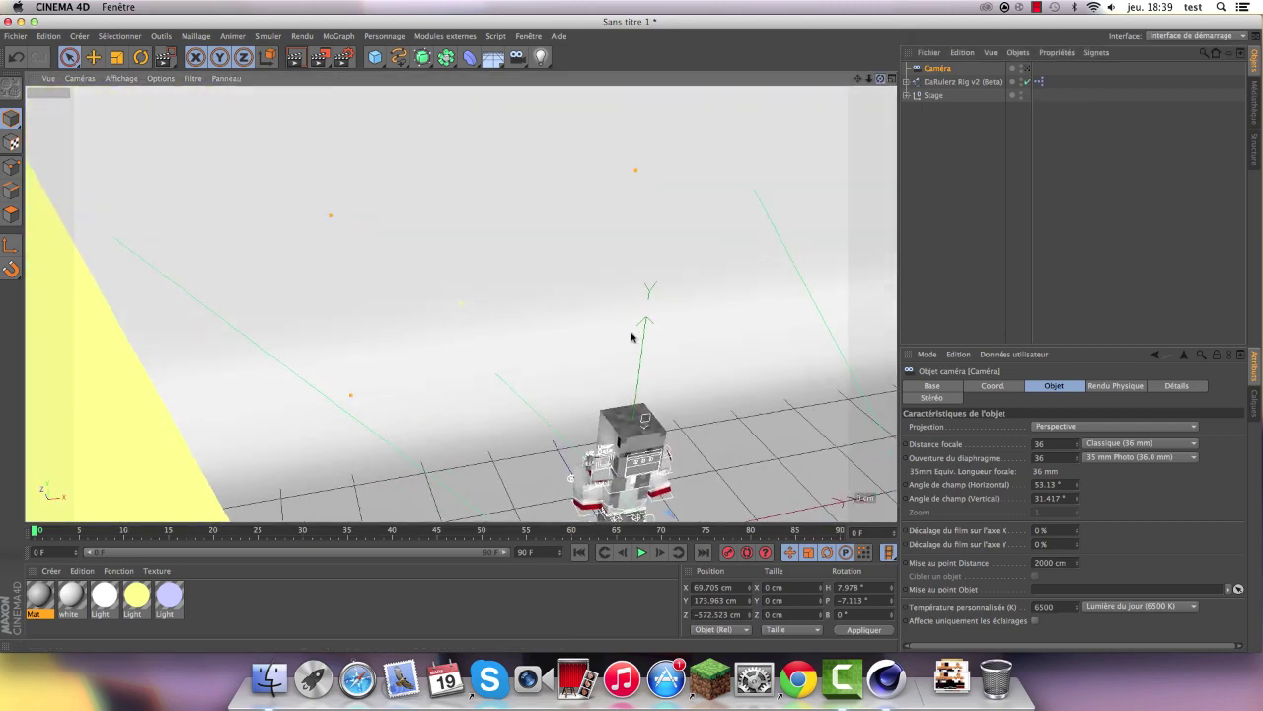
alt+drag(645, 418, 575, 386)
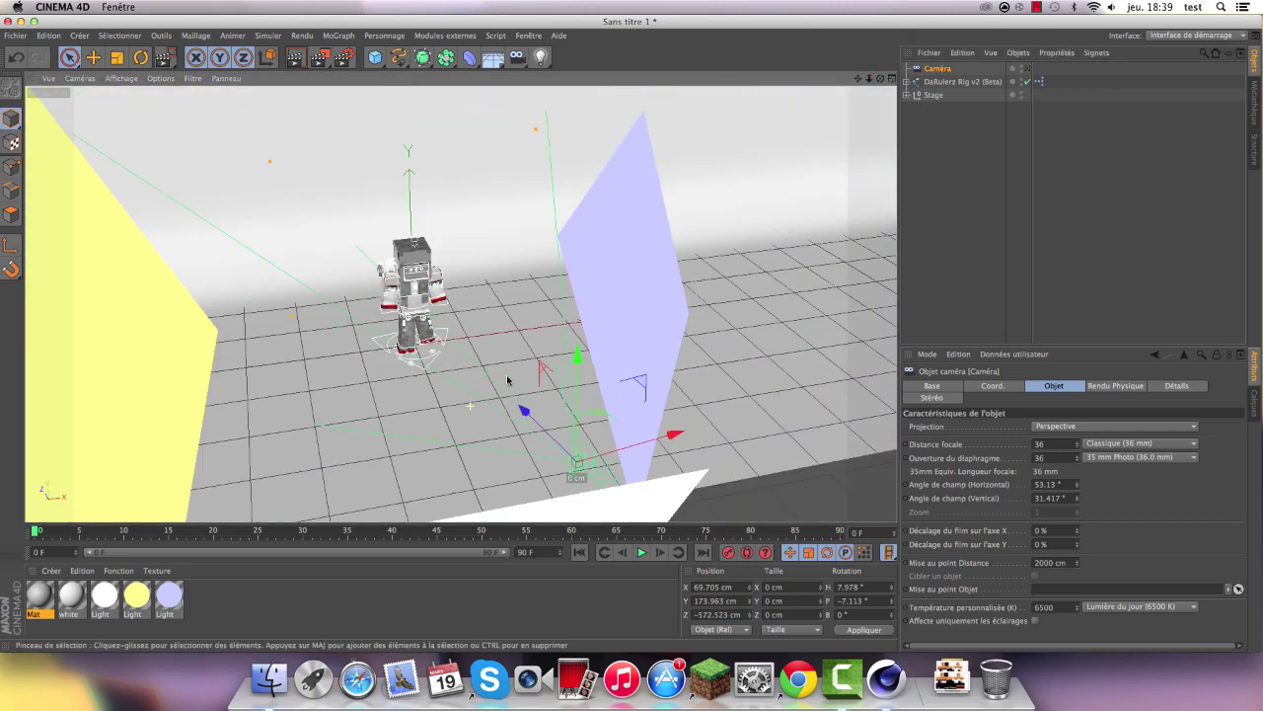
scroll(576, 386, up, 3)
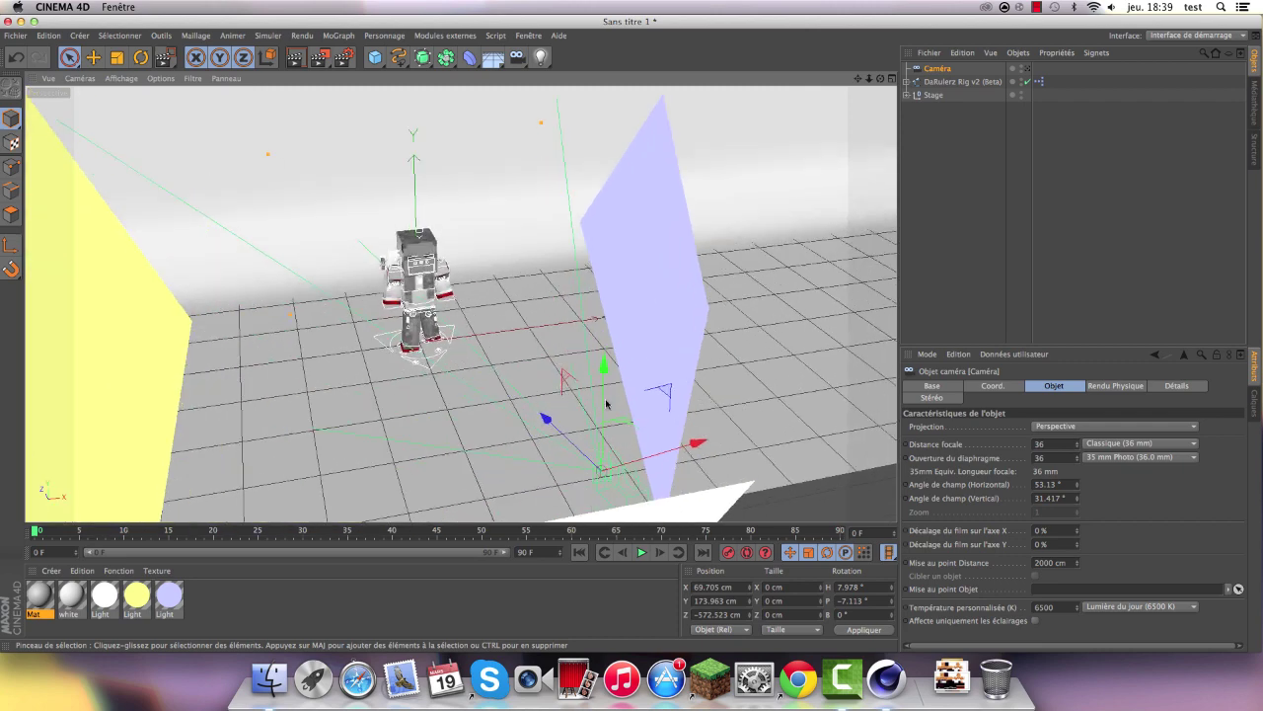
click(1030, 71)
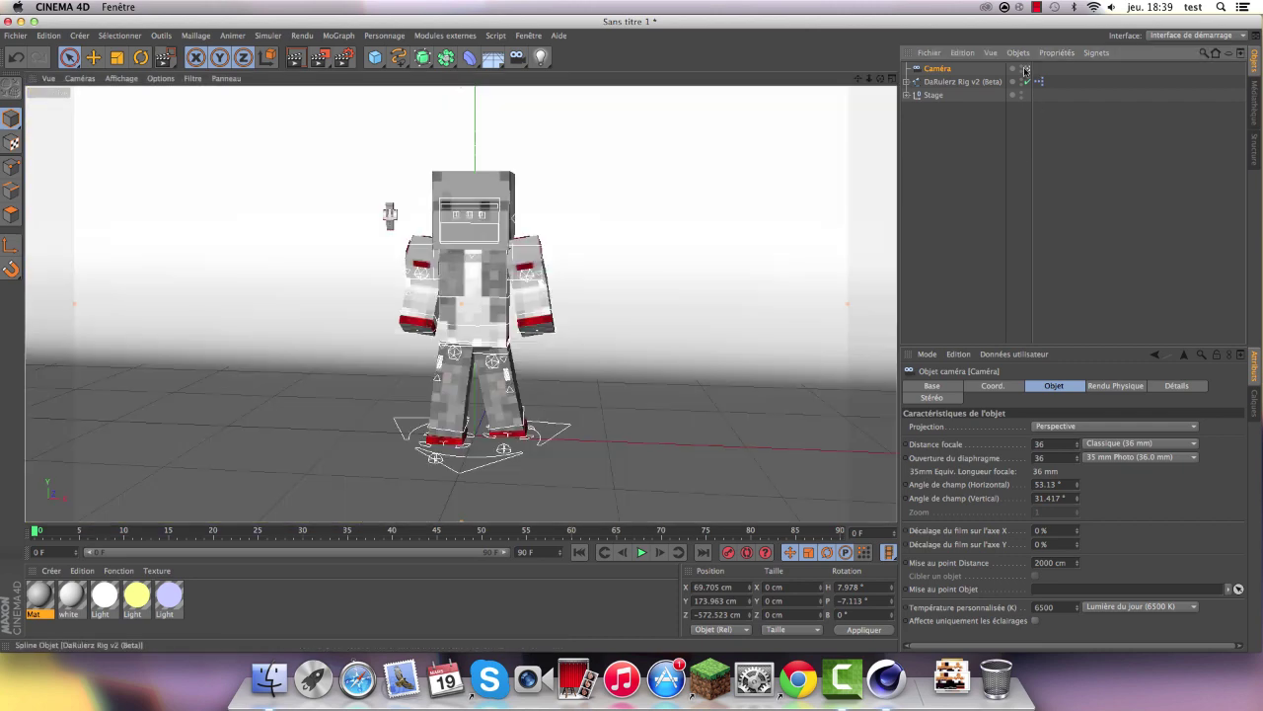
Cancel a Picture Viewer render, then render the camera view in the viewport
click(325, 57)
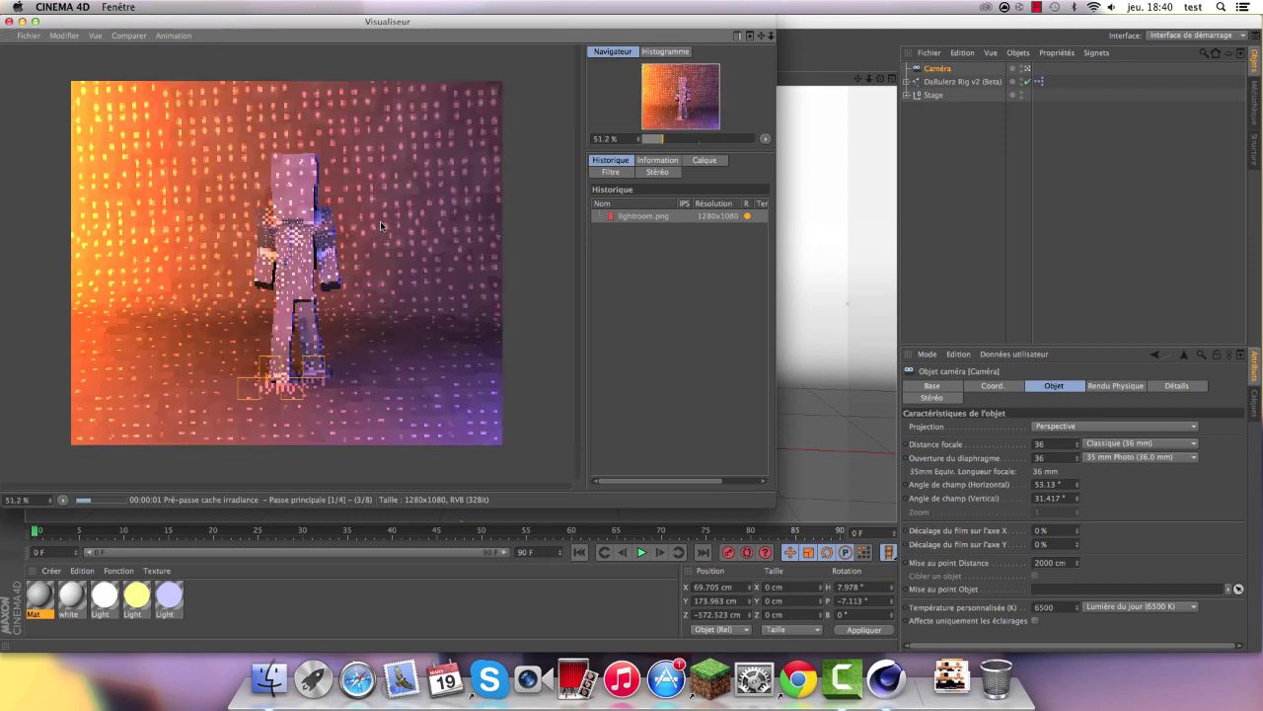
key(super+w)
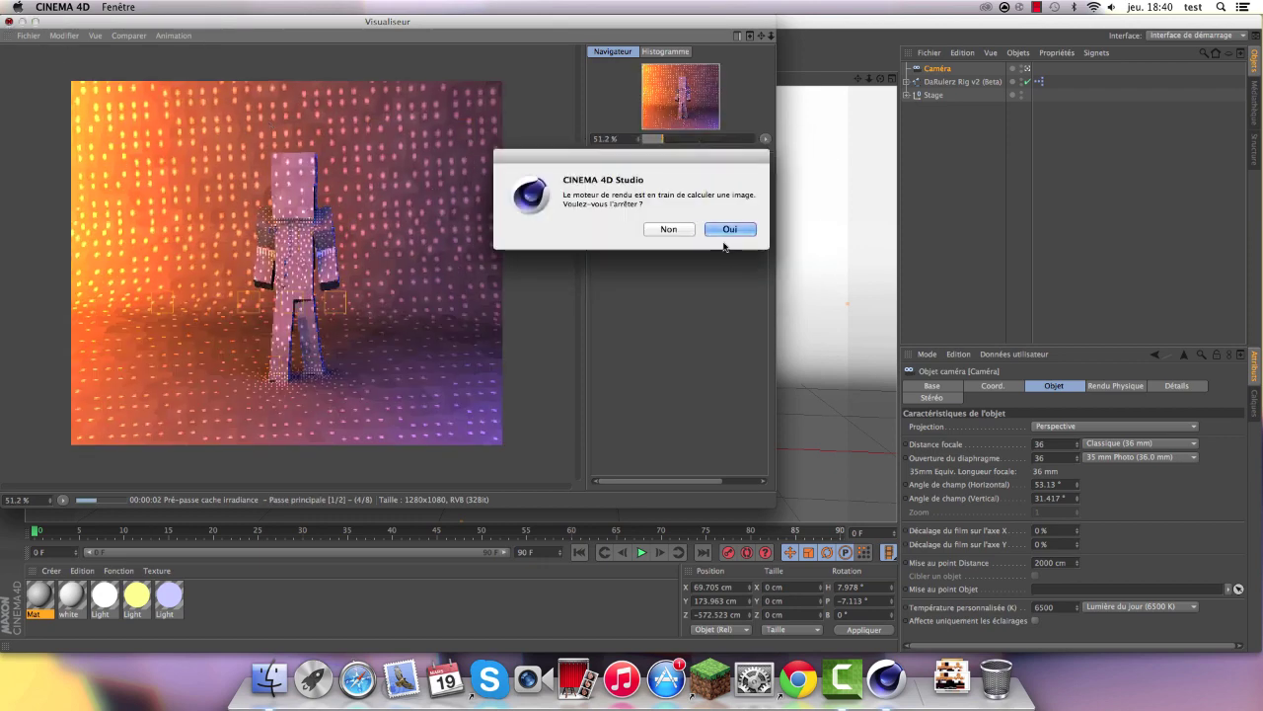
click(728, 232)
click(305, 64)
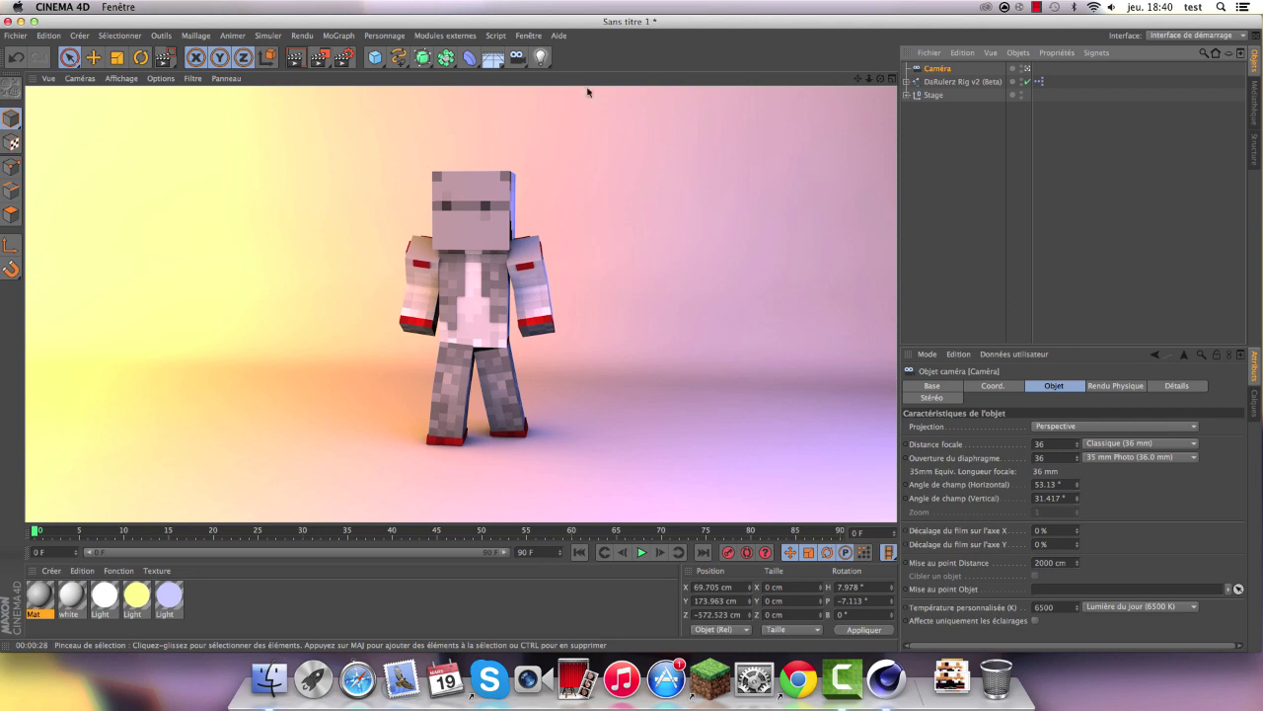
Re-aim the camera to H 4.078°, P -13.413°, then leave the camera view
drag(881, 83, 994, 77)
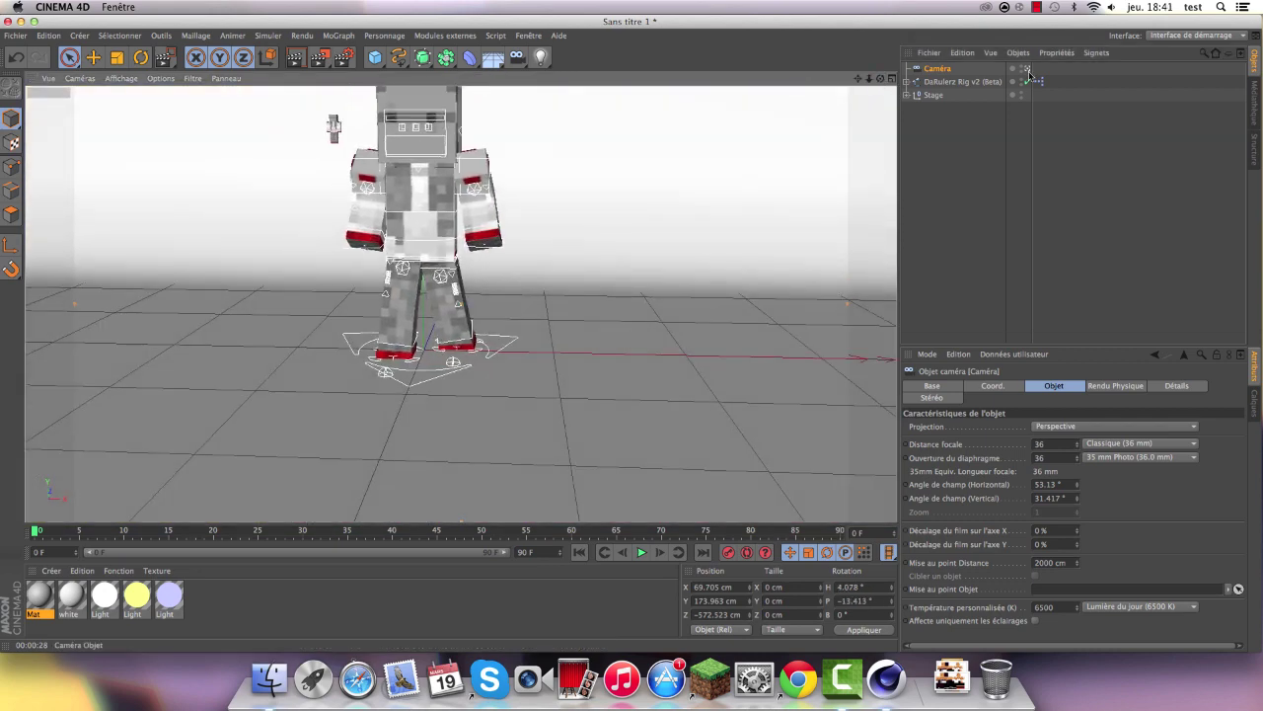
click(1027, 69)
mouse_move(647, 222)
alt+mouse_down()
mouse_move(498, 169)
mouse_move(503, 286)
alt+mouse_up()
scroll(500, 298, down, 4)
scroll(500, 298, down, 2)
scroll(500, 298, up, 3)
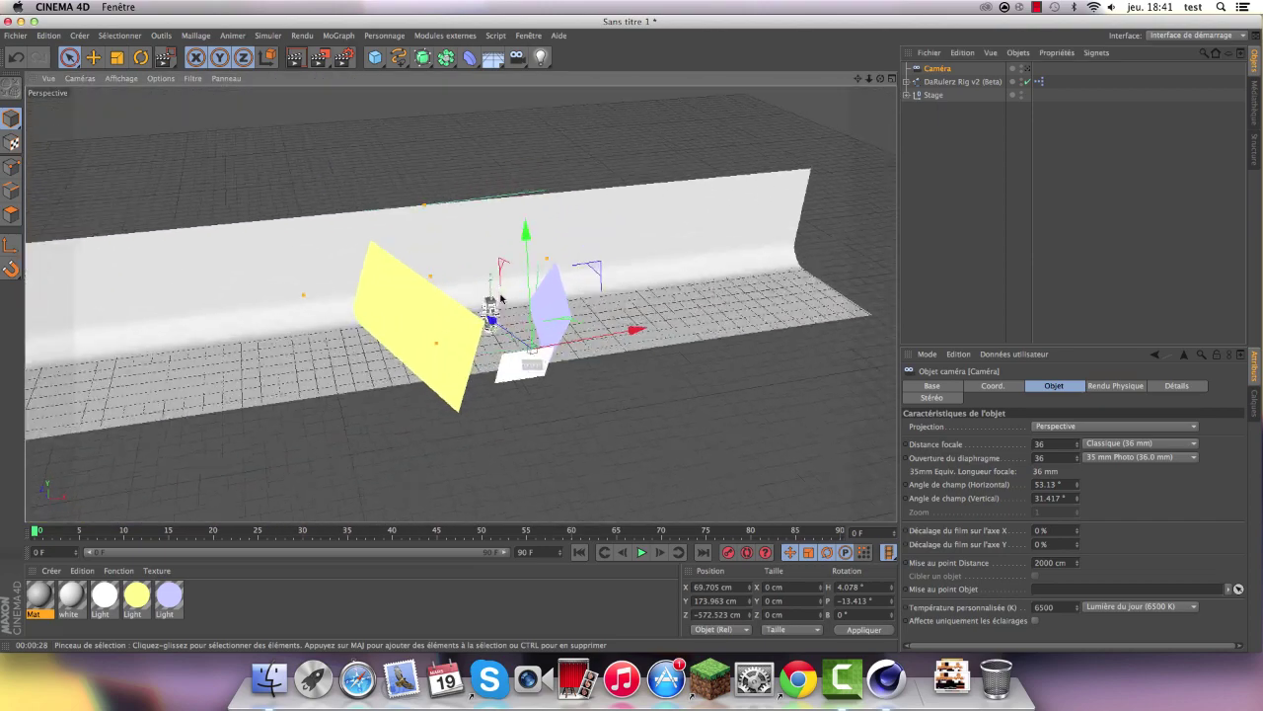
scroll(500, 298, up, 2)
Orbit and zoom the editor view to a new angle on the stage
drag(879, 79, 879, 79)
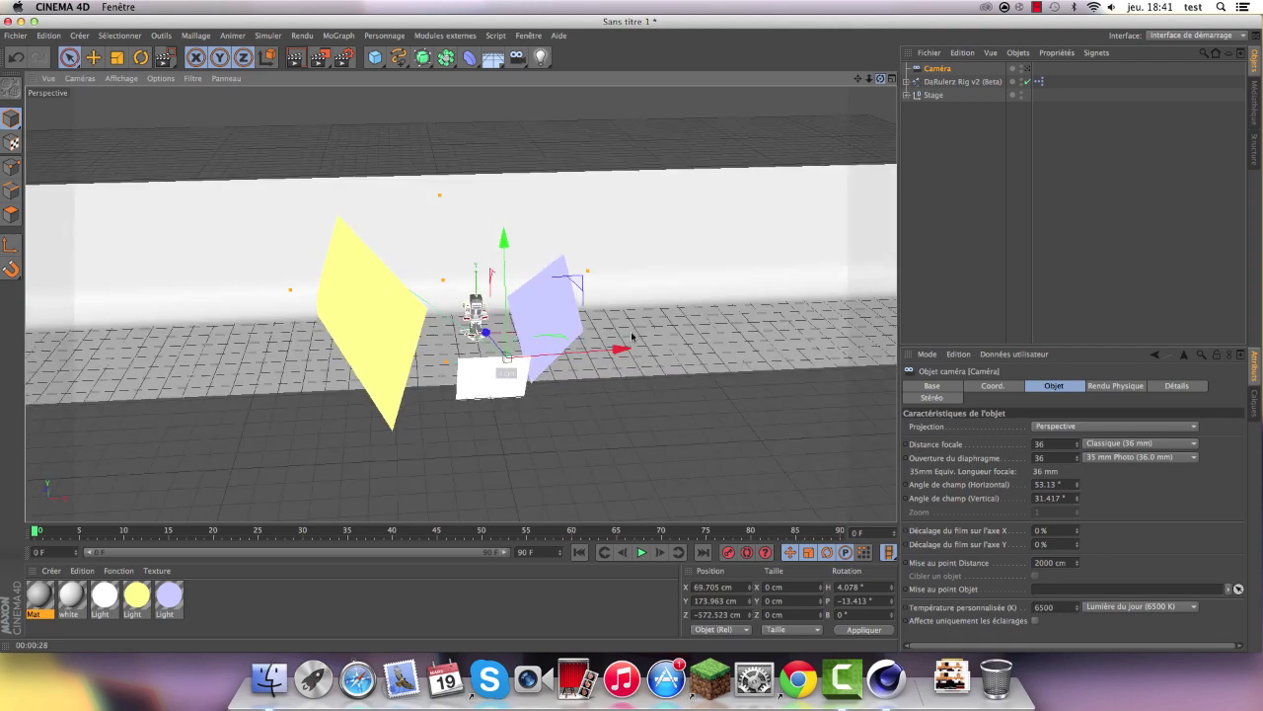
scroll(603, 342, down, 3)
scroll(573, 351, up, 3)
scroll(543, 357, up, 3)
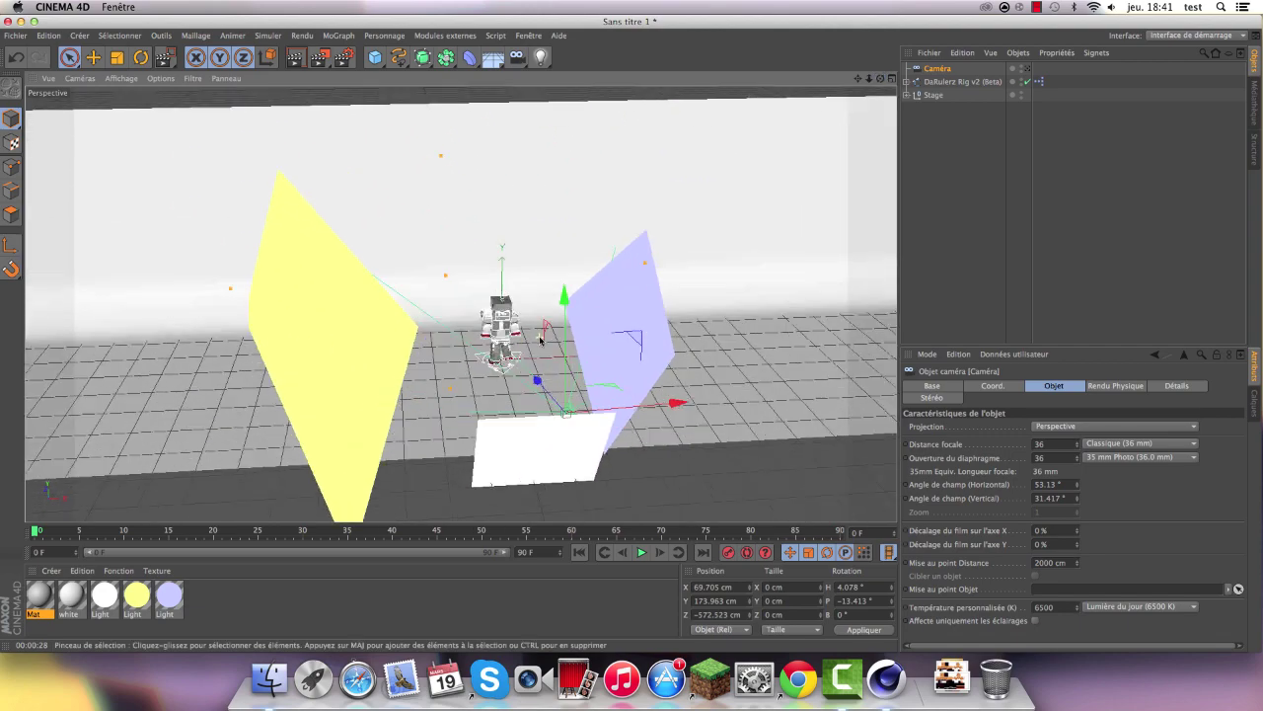
scroll(520, 366, up, 3)
scroll(520, 366, up, 3)
scroll(572, 296, up, 3)
scroll(644, 185, up, 3)
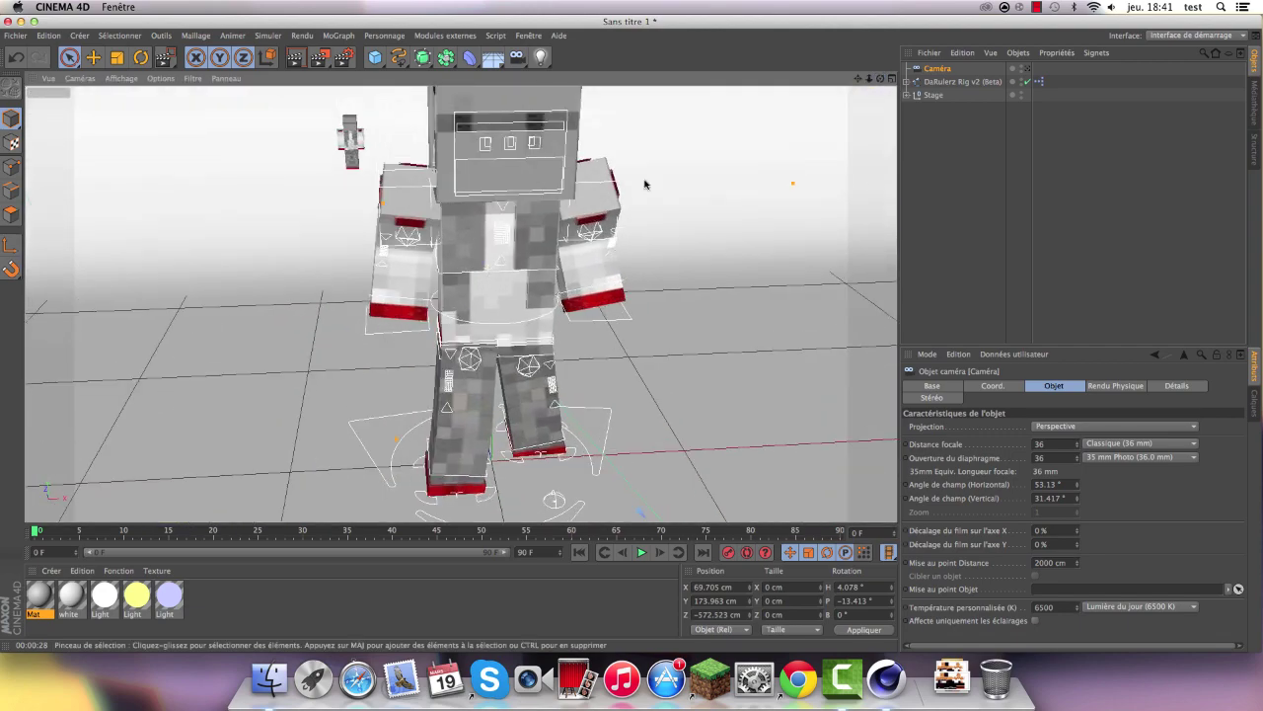